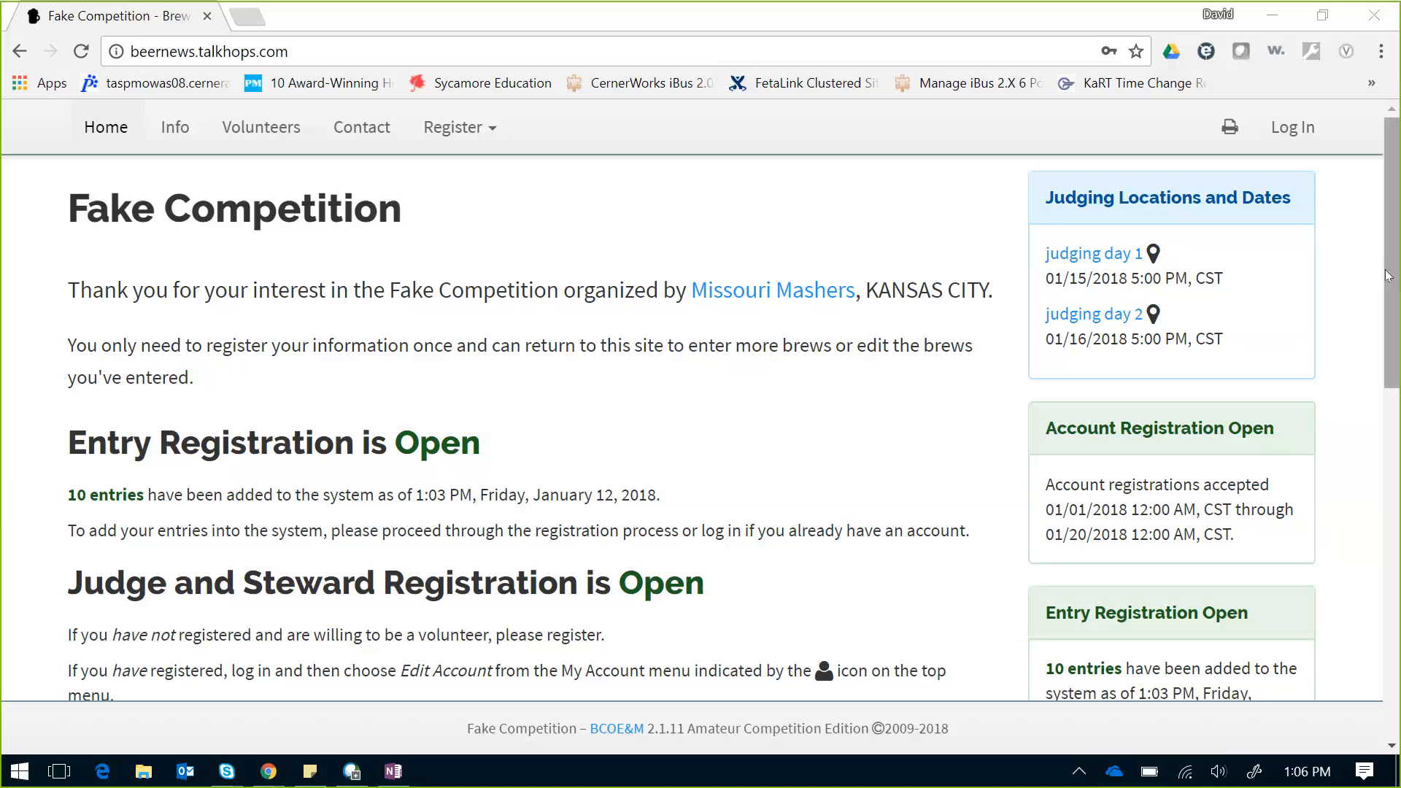
Step: Sign in as the site admin through the Log In form using the saved e-mail and password
left_click_drag(1388, 276, 1398, 555)
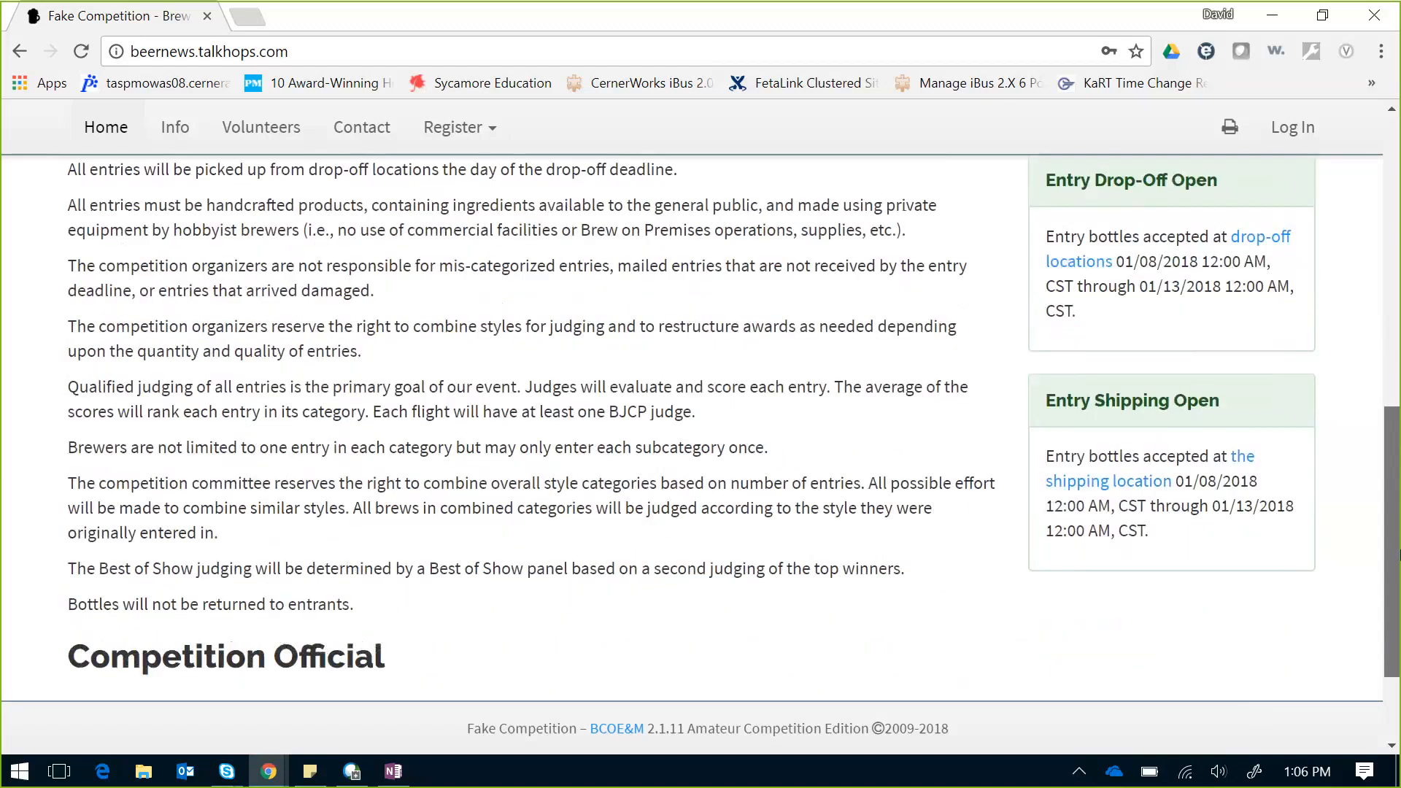
scroll(1377, 480, "up", 1)
scroll(1377, 480, "up", 6)
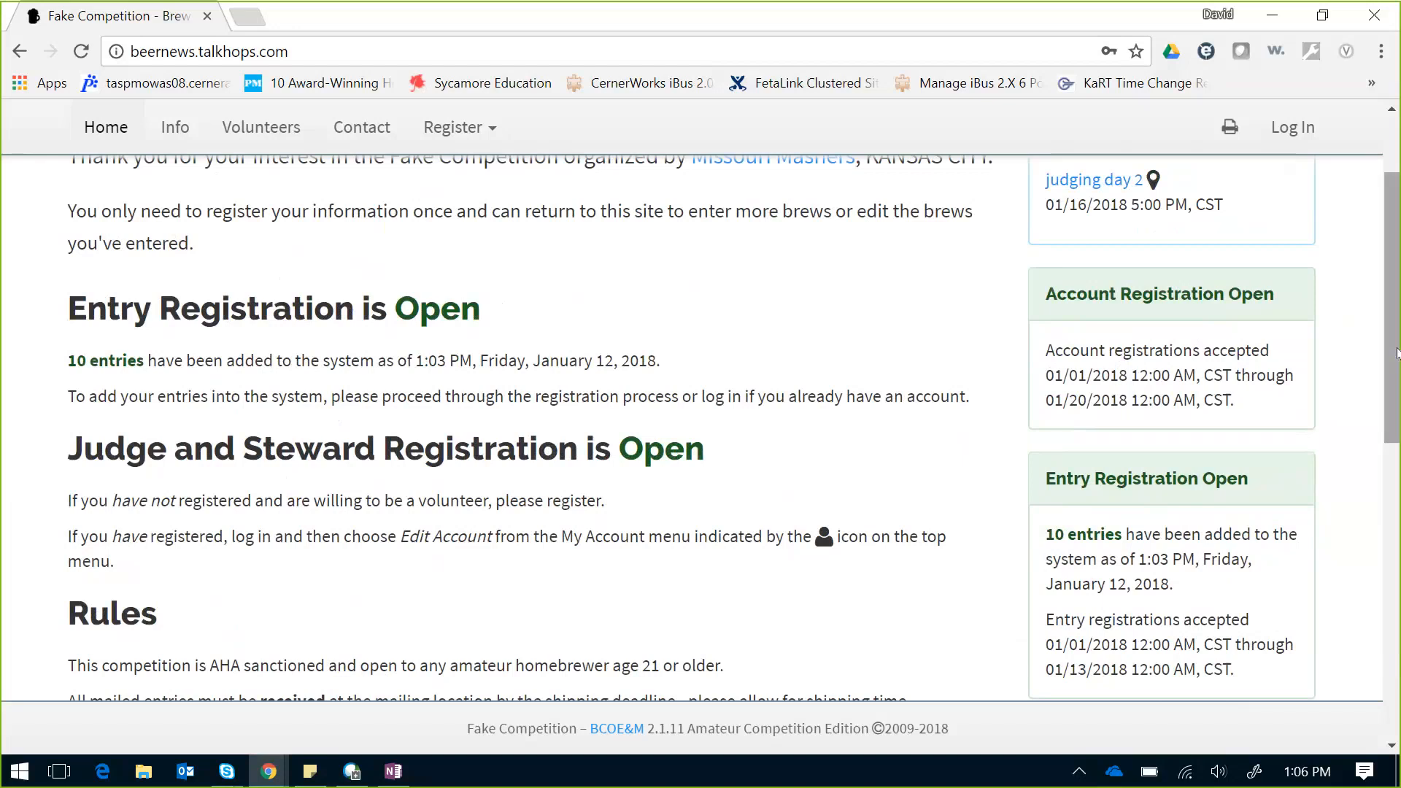
scroll(1358, 219, "up", 2)
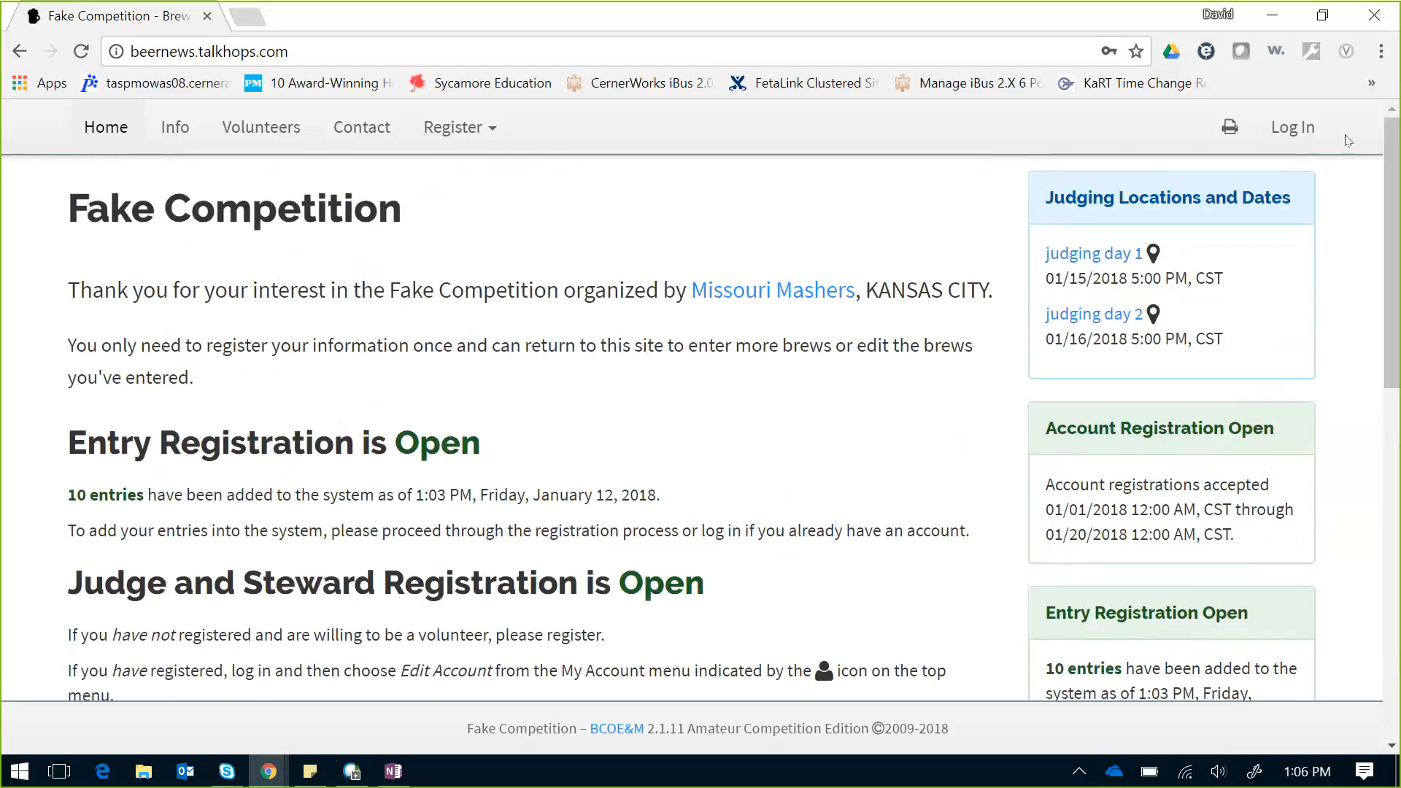
left_click(1288, 128)
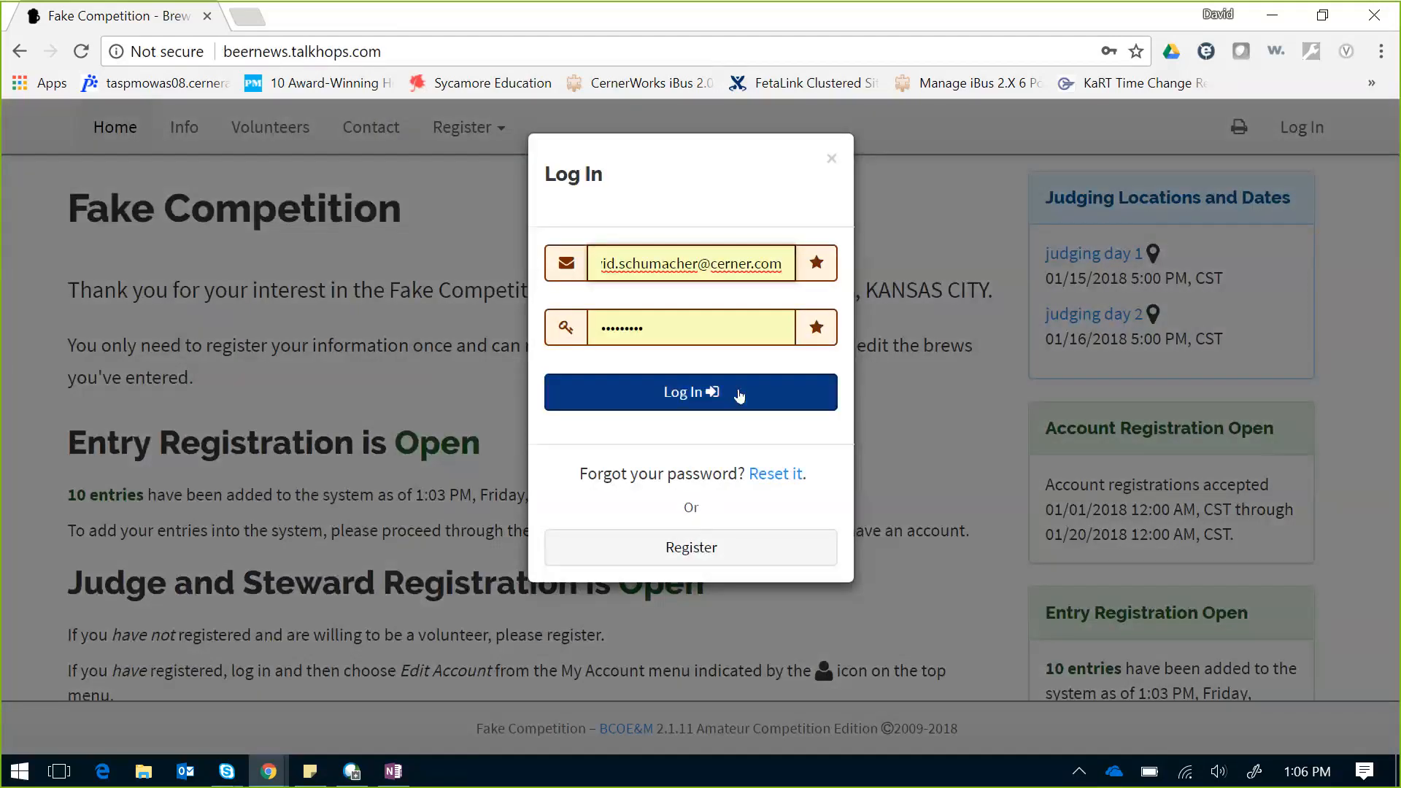
left_click(739, 395)
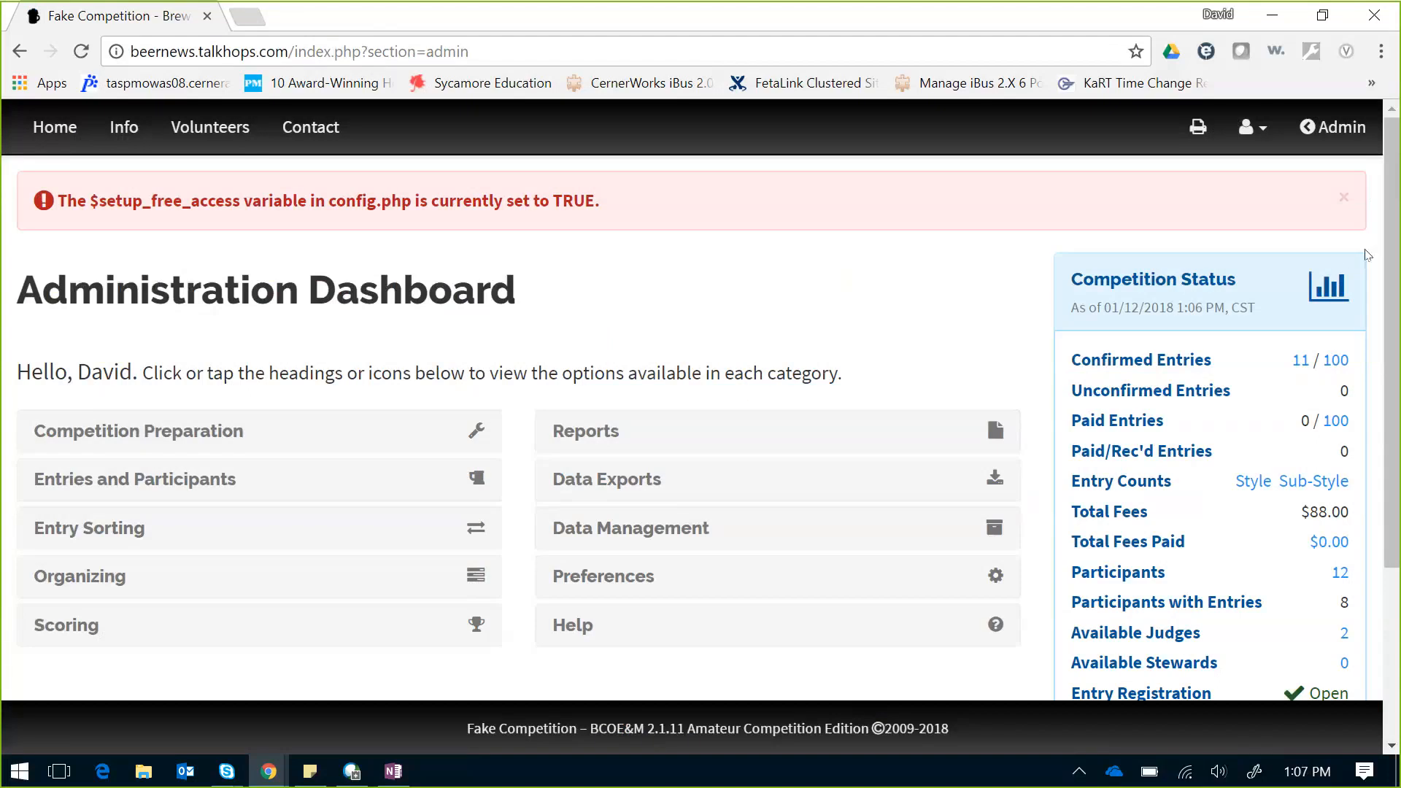
left_click_drag(1393, 195, 1381, 221)
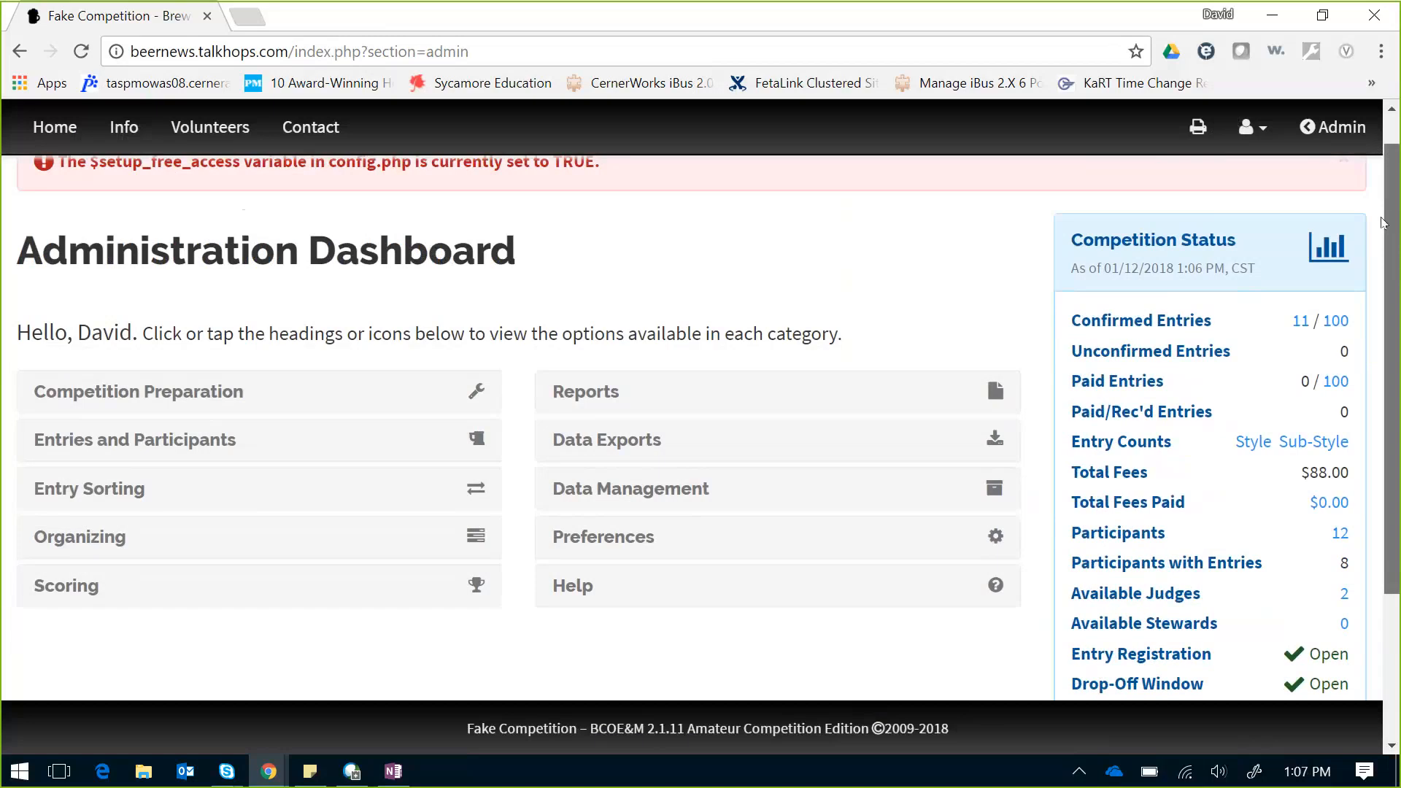
left_click_drag(1381, 221, 1379, 250)
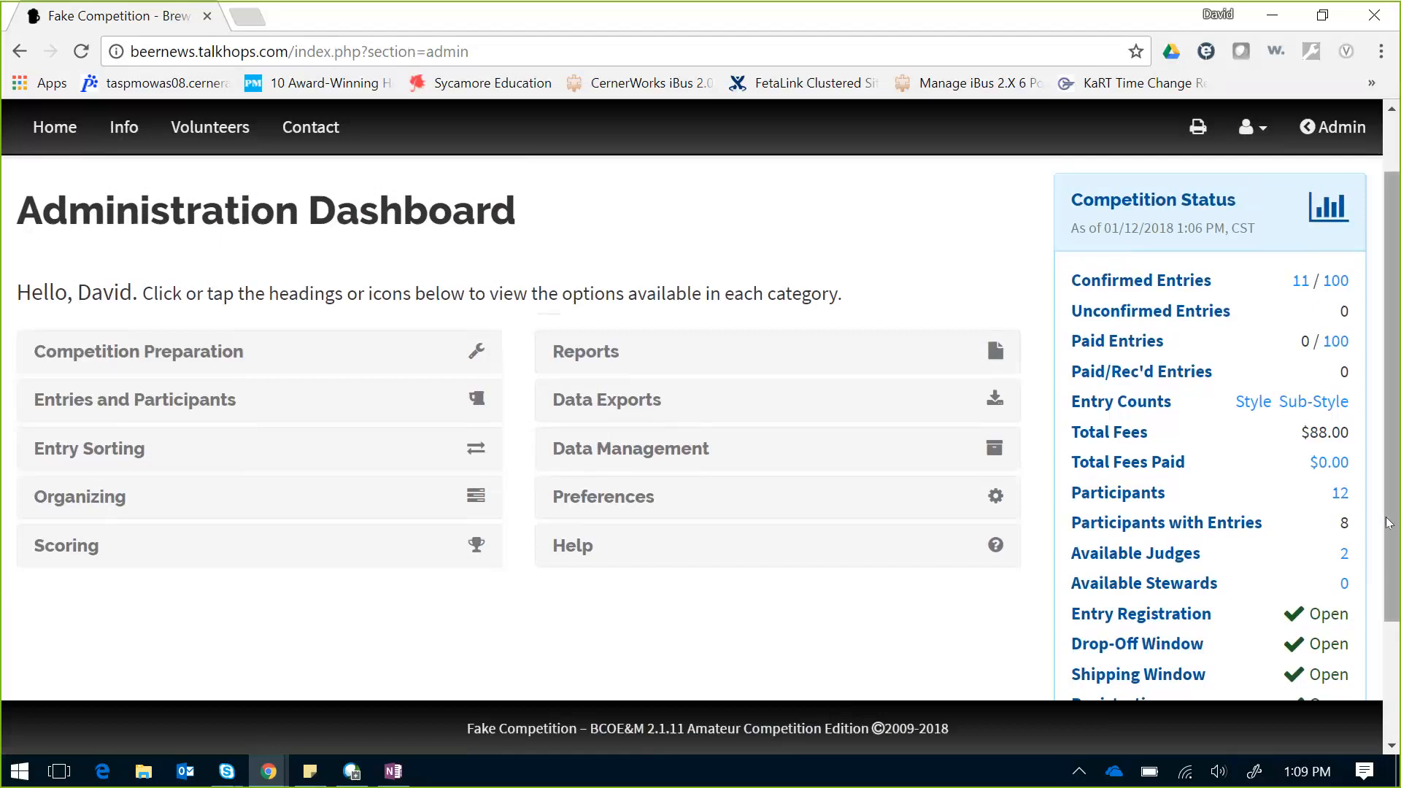
Step: Open the 11 confirmed entries from Competition Status and dismiss the red config warning banner
scroll(1392, 586, "down", 2)
scroll(1393, 586, "down", 1)
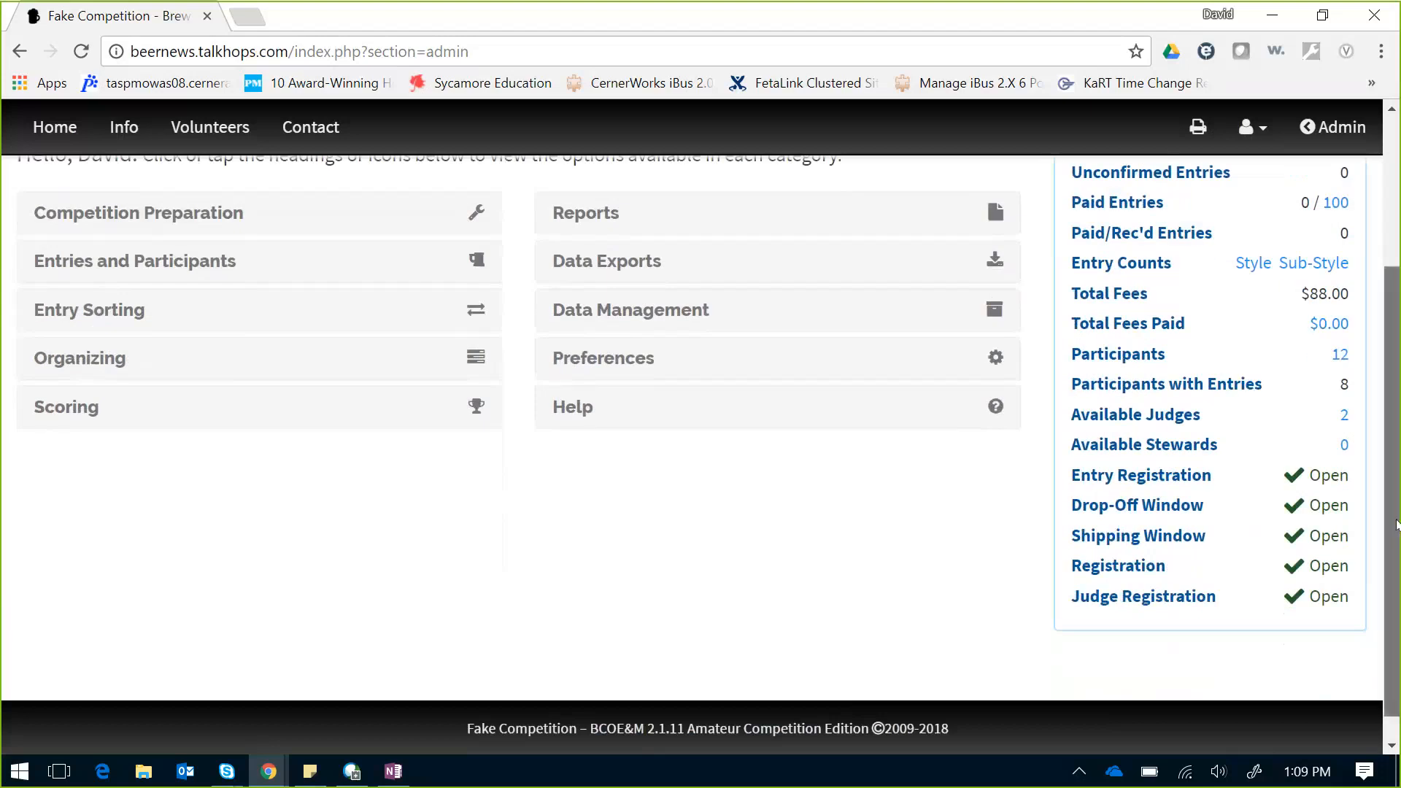
scroll(1395, 523, "up", 3)
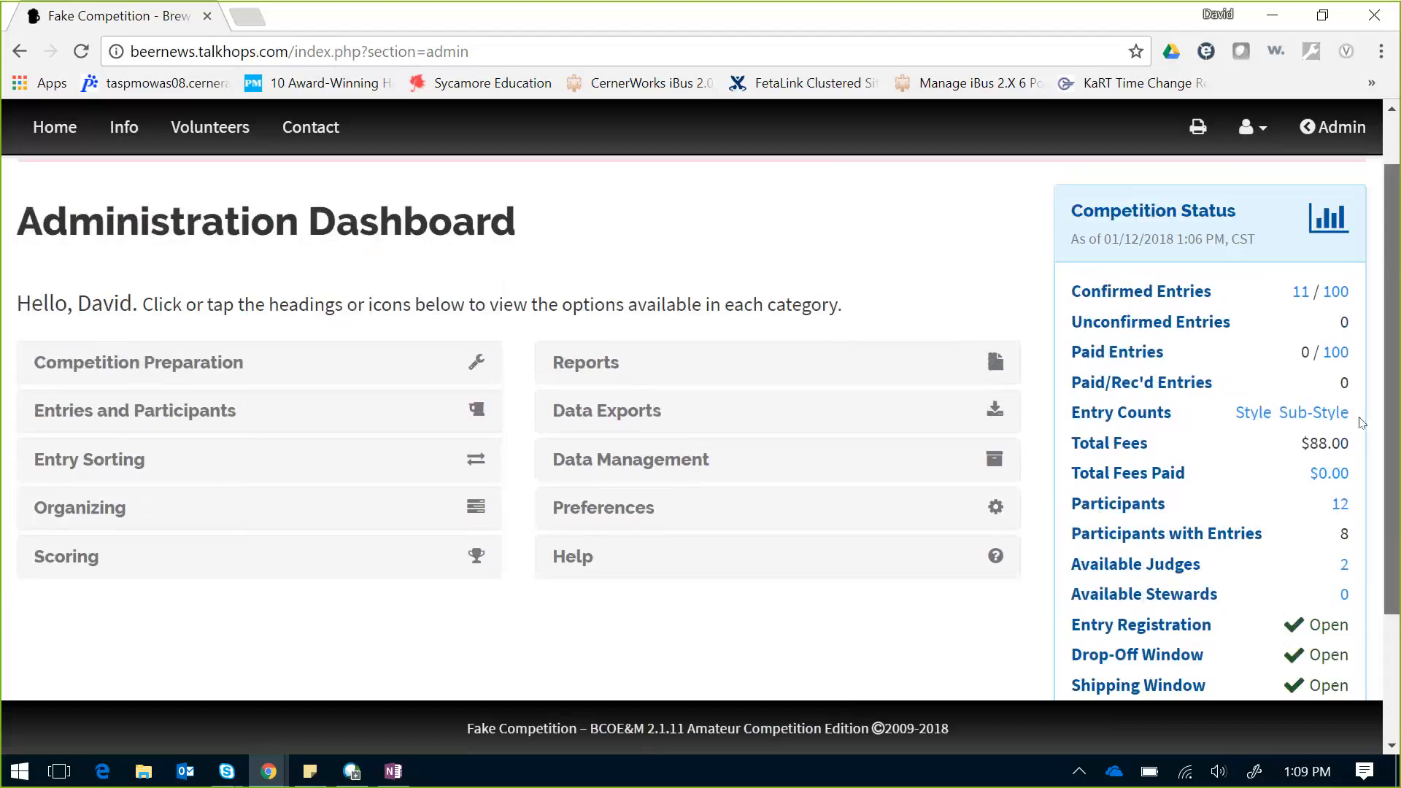
left_click(1296, 295)
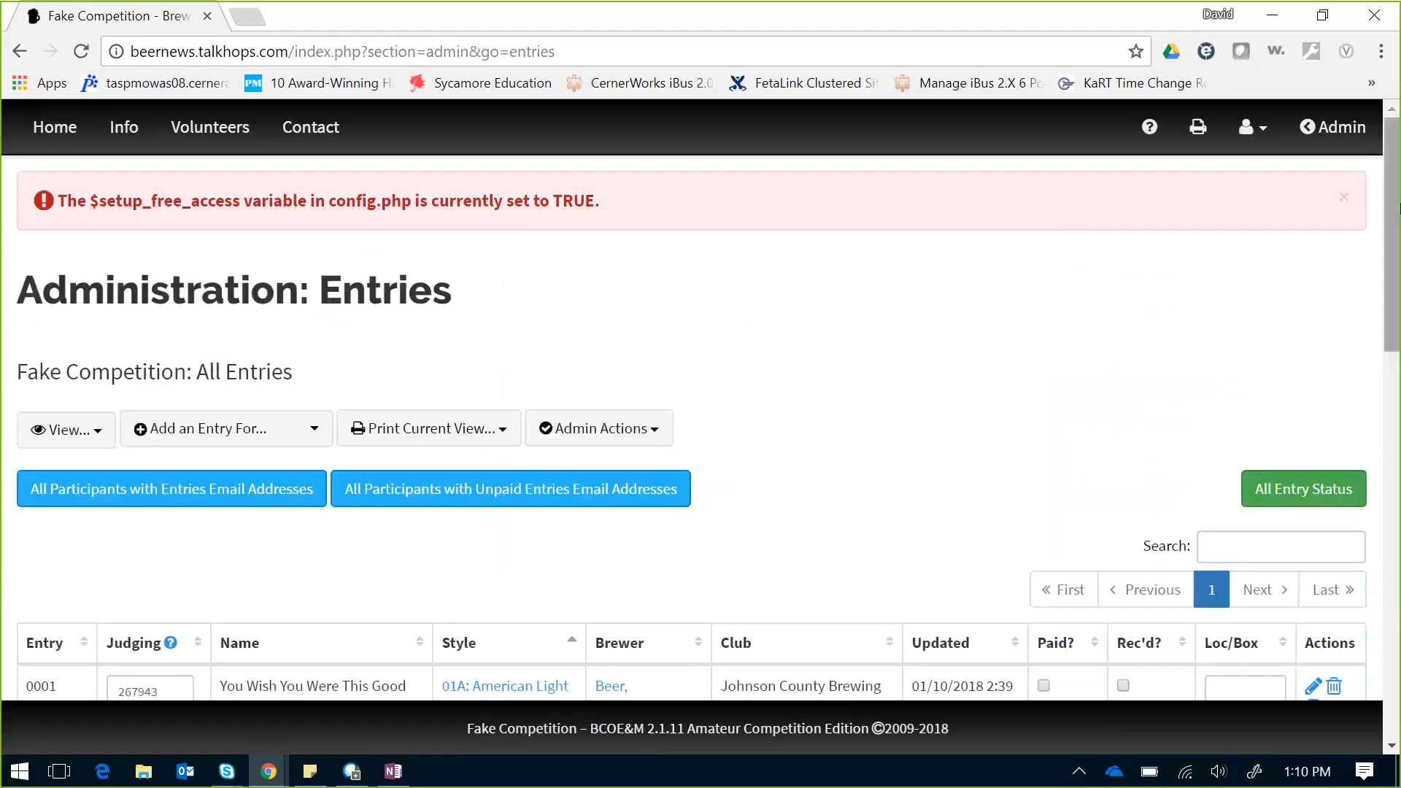
left_click(1343, 198)
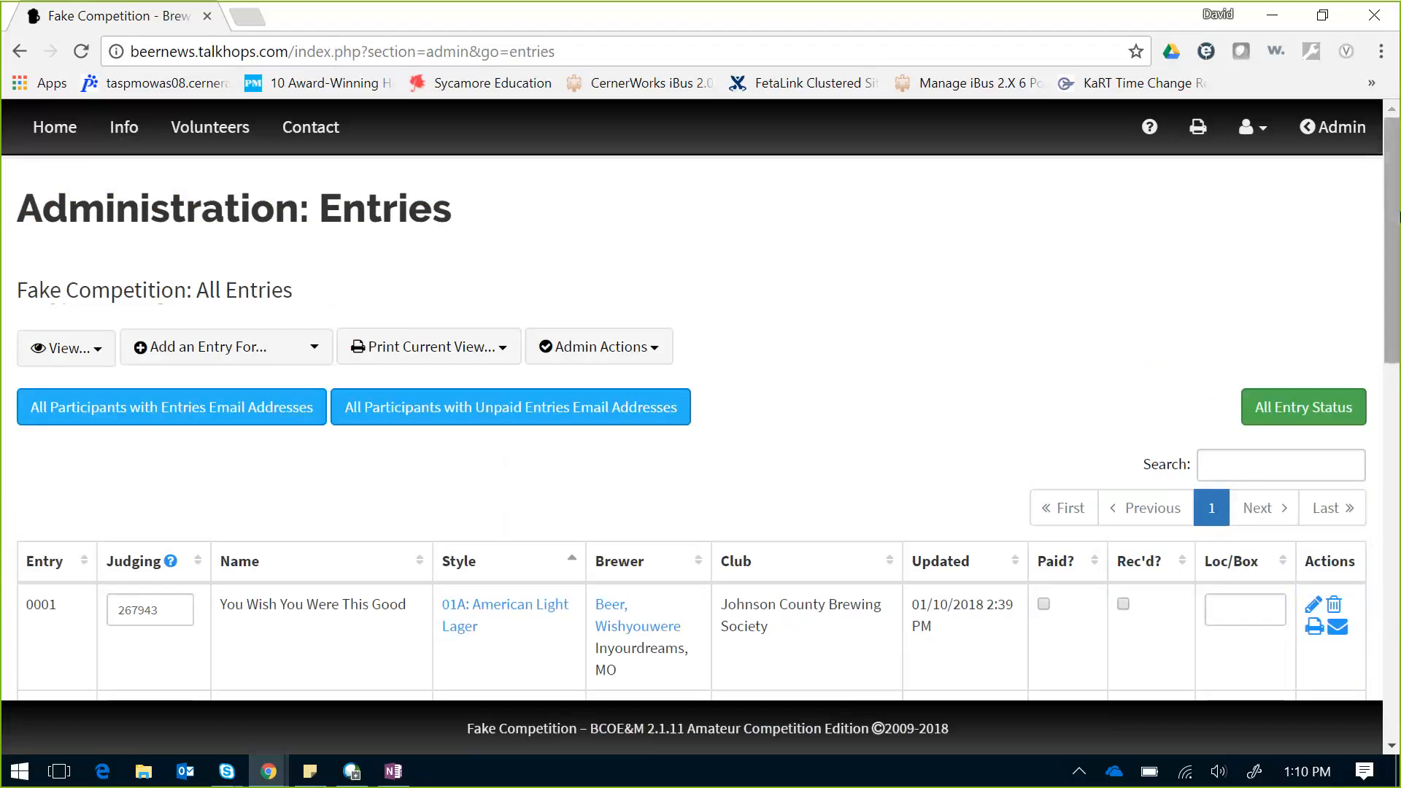
left_click_drag(1391, 216, 1391, 270)
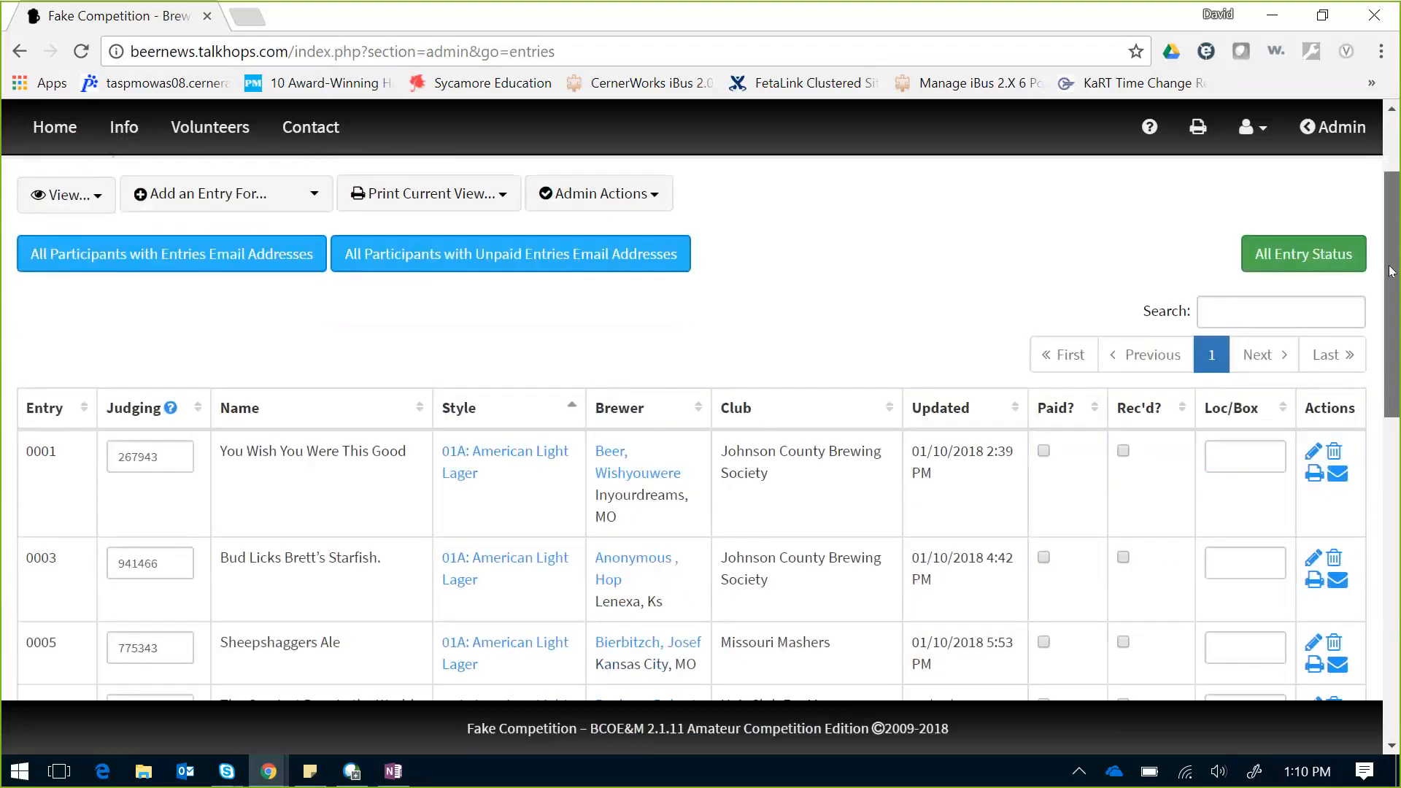
left_click_drag(1391, 271, 1370, 310)
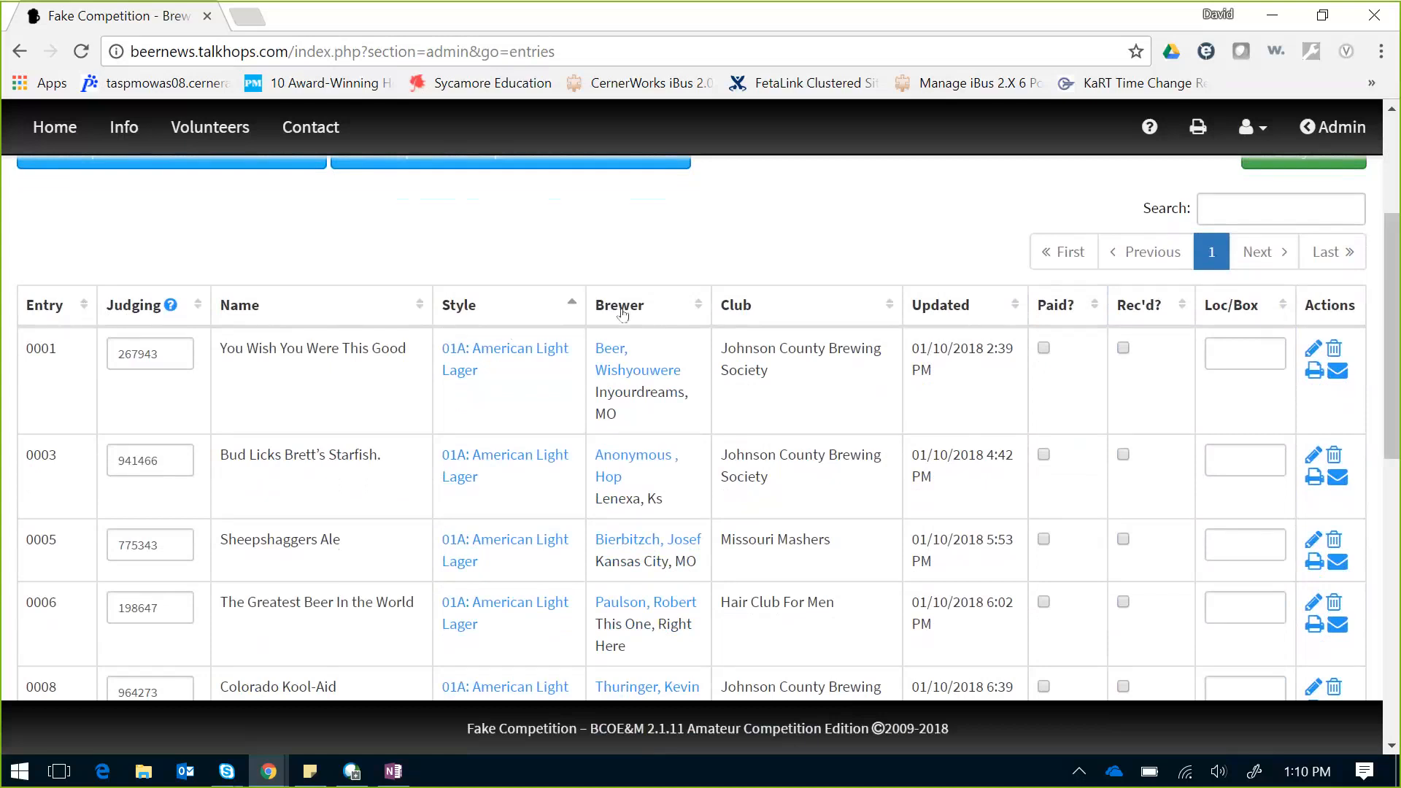
Step: Reverse the Style column sort so 01B: American Lager entries appear before 01A
left_click(566, 313)
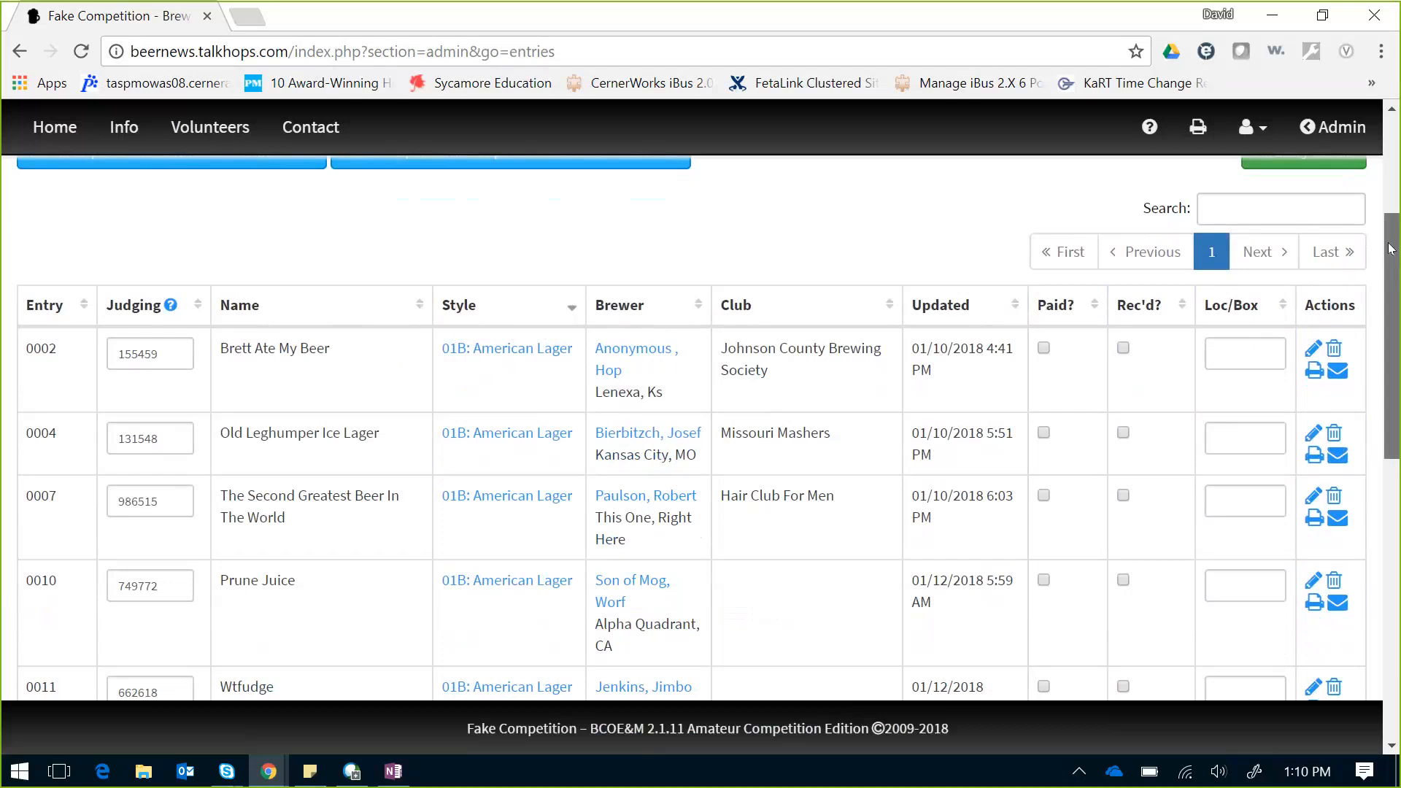
left_click_drag(1390, 249, 1351, 337)
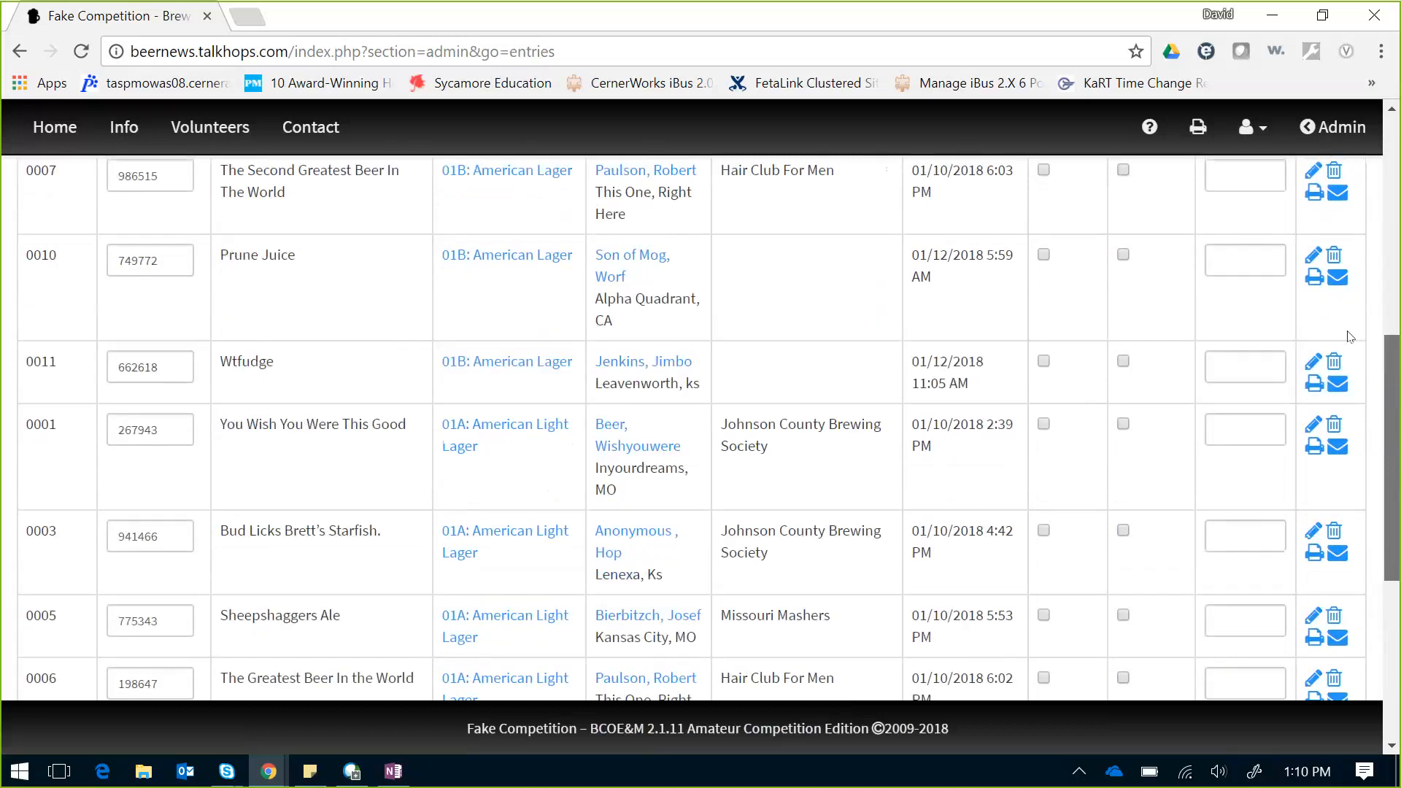
scroll(1348, 337, "up", 1)
scroll(1345, 337, "down", 2)
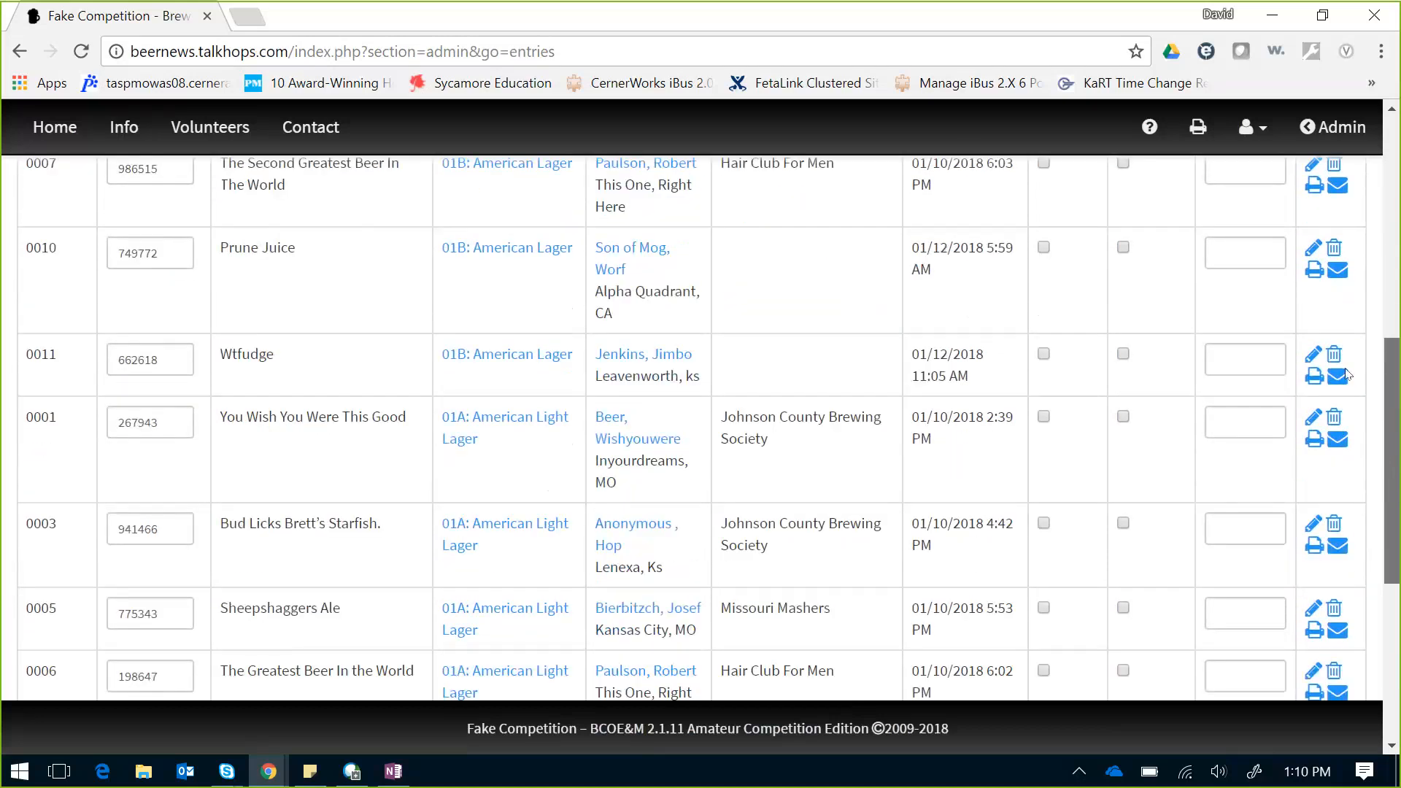
scroll(1341, 307, "up", 4)
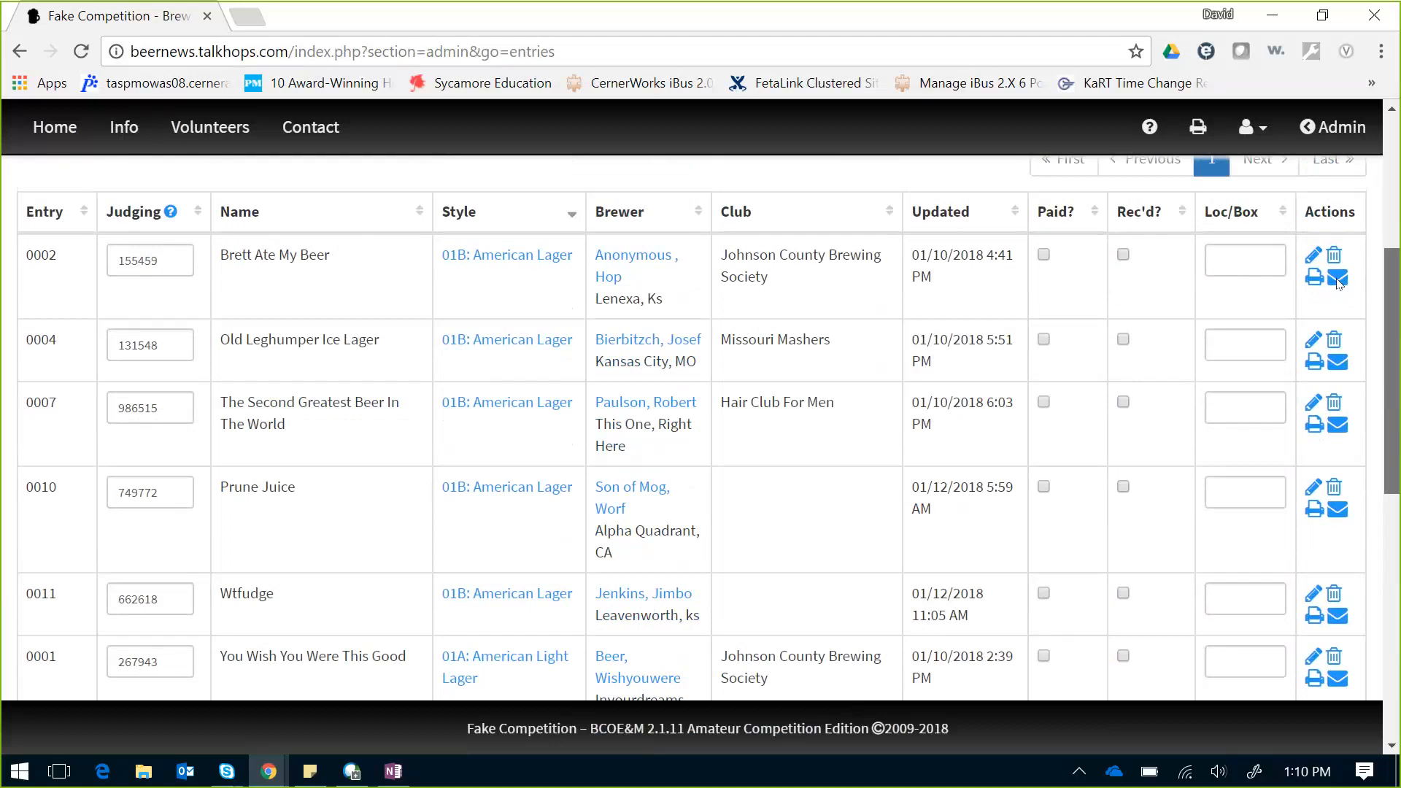
Step: Sort the entries by club, then paid status, and finally by entry number starting at 0001
left_click(894, 210)
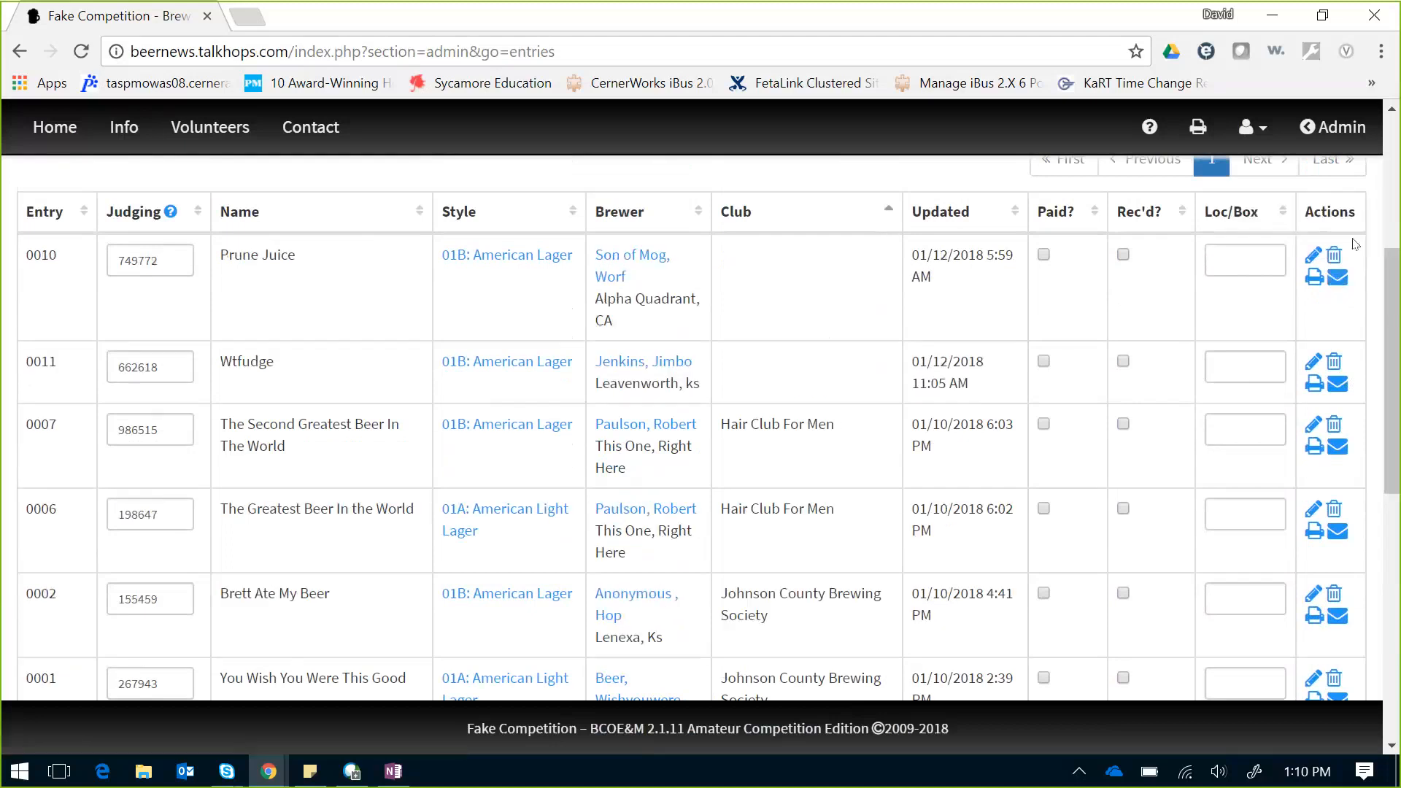
mouse_move(1393, 271)
left_mouse_down()
mouse_move(1393, 509)
mouse_move(1382, 252)
left_mouse_up()
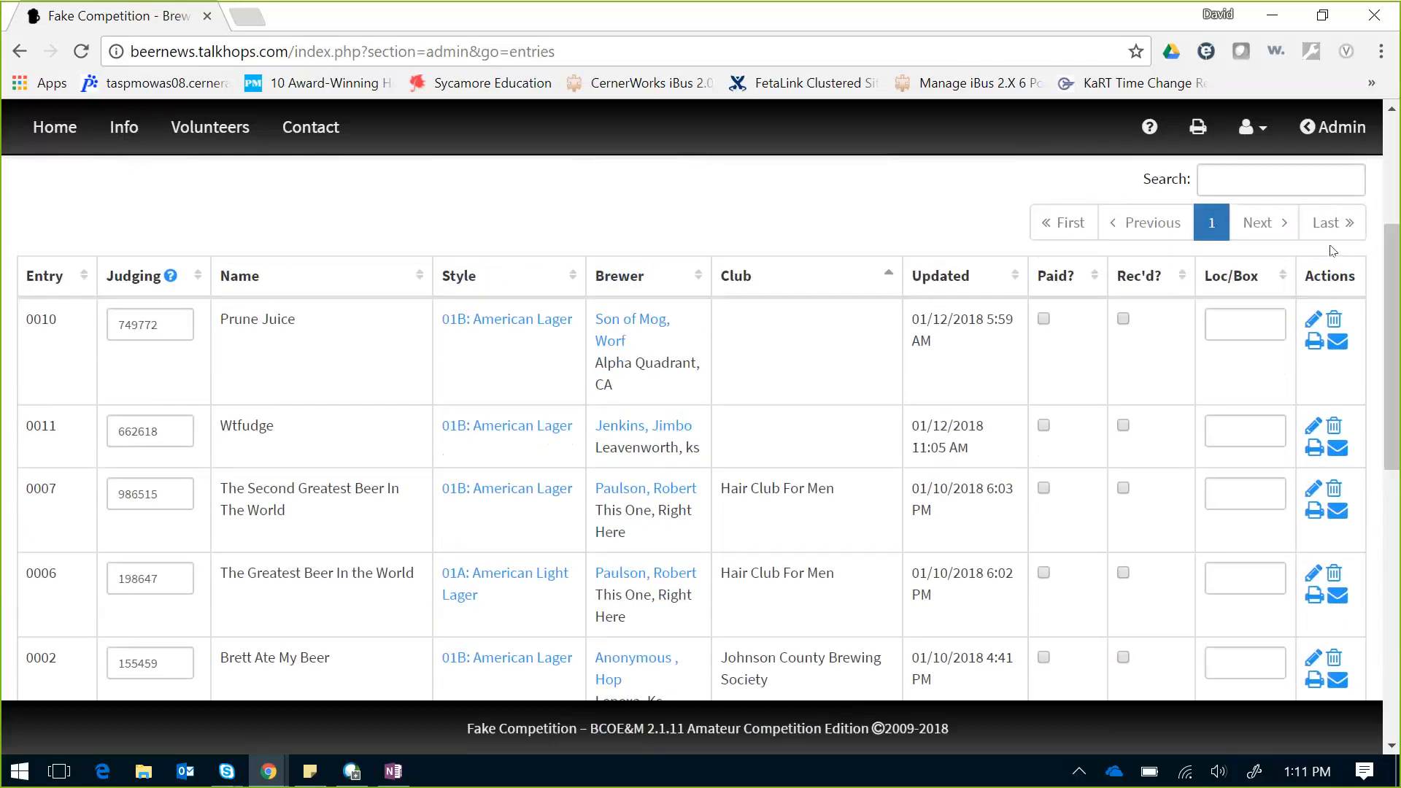
left_click(1092, 277)
left_click(75, 281)
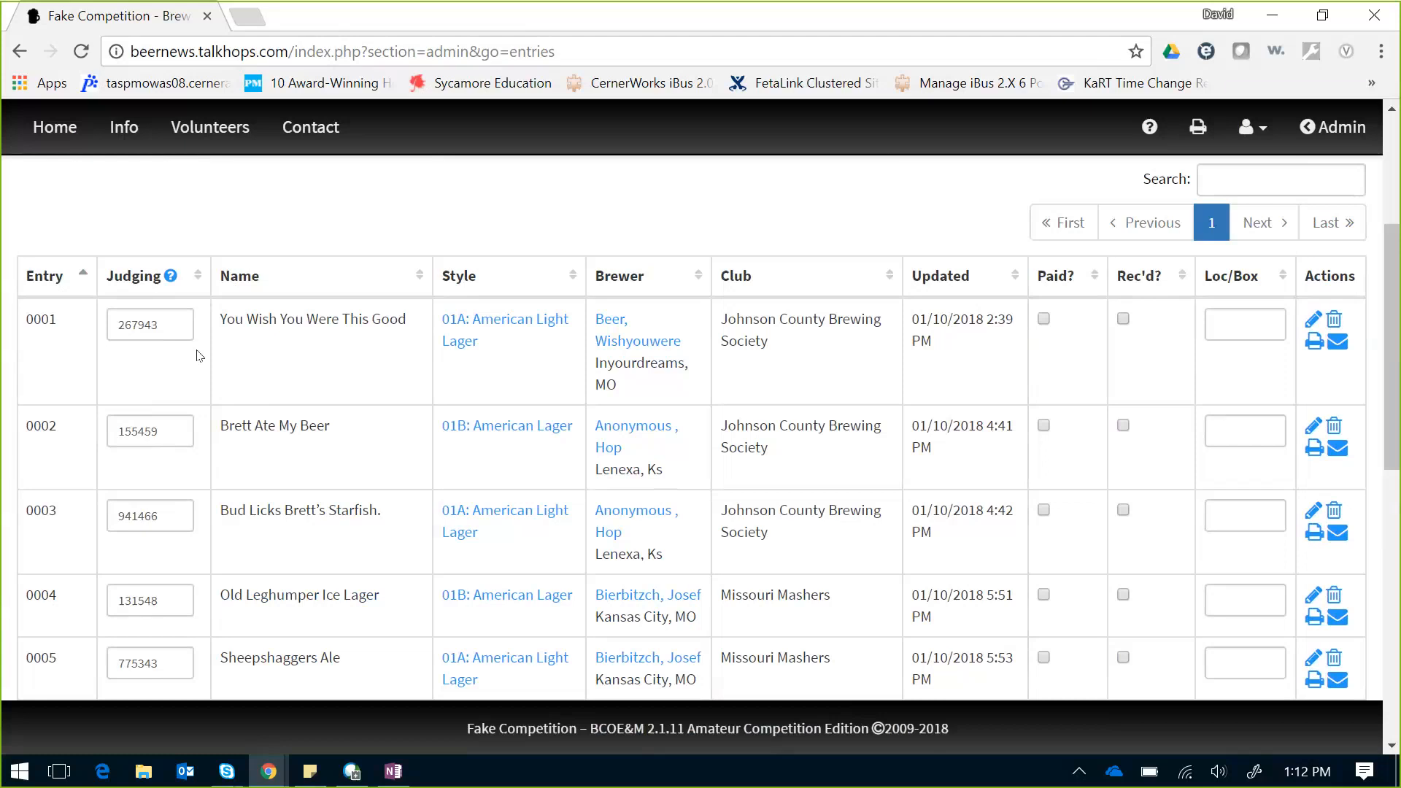
left_click(170, 275)
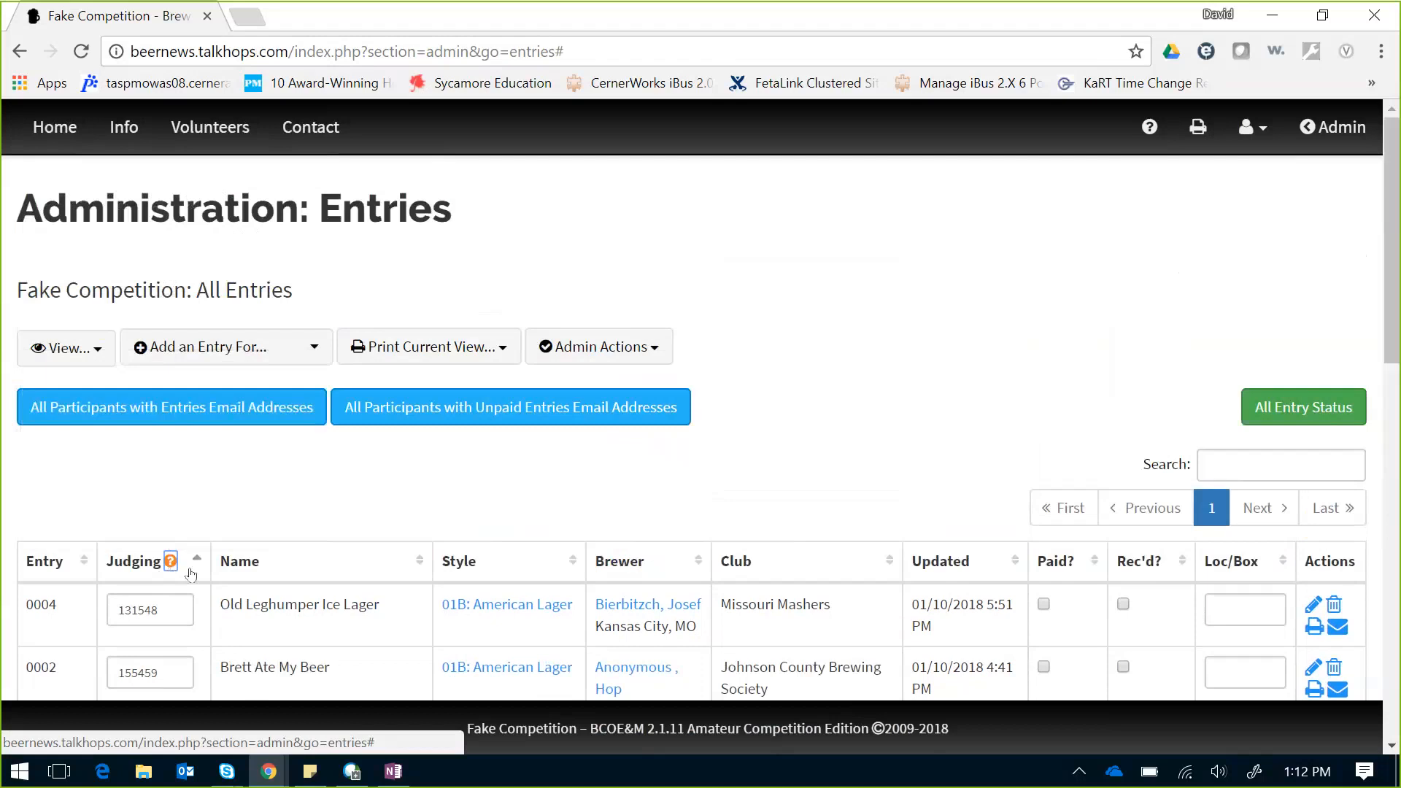
mouse_move(168, 566)
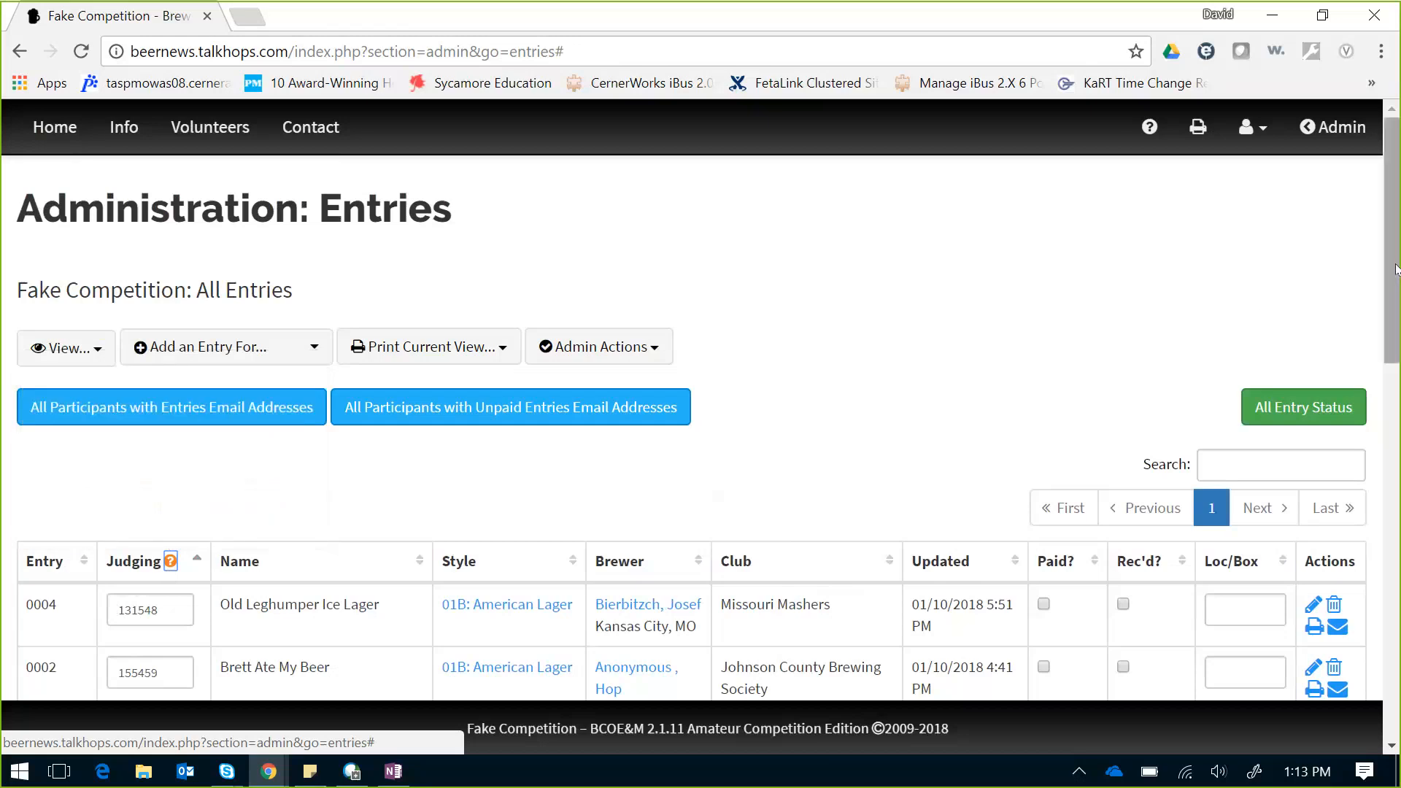
left_click_drag(1395, 269, 1395, 357)
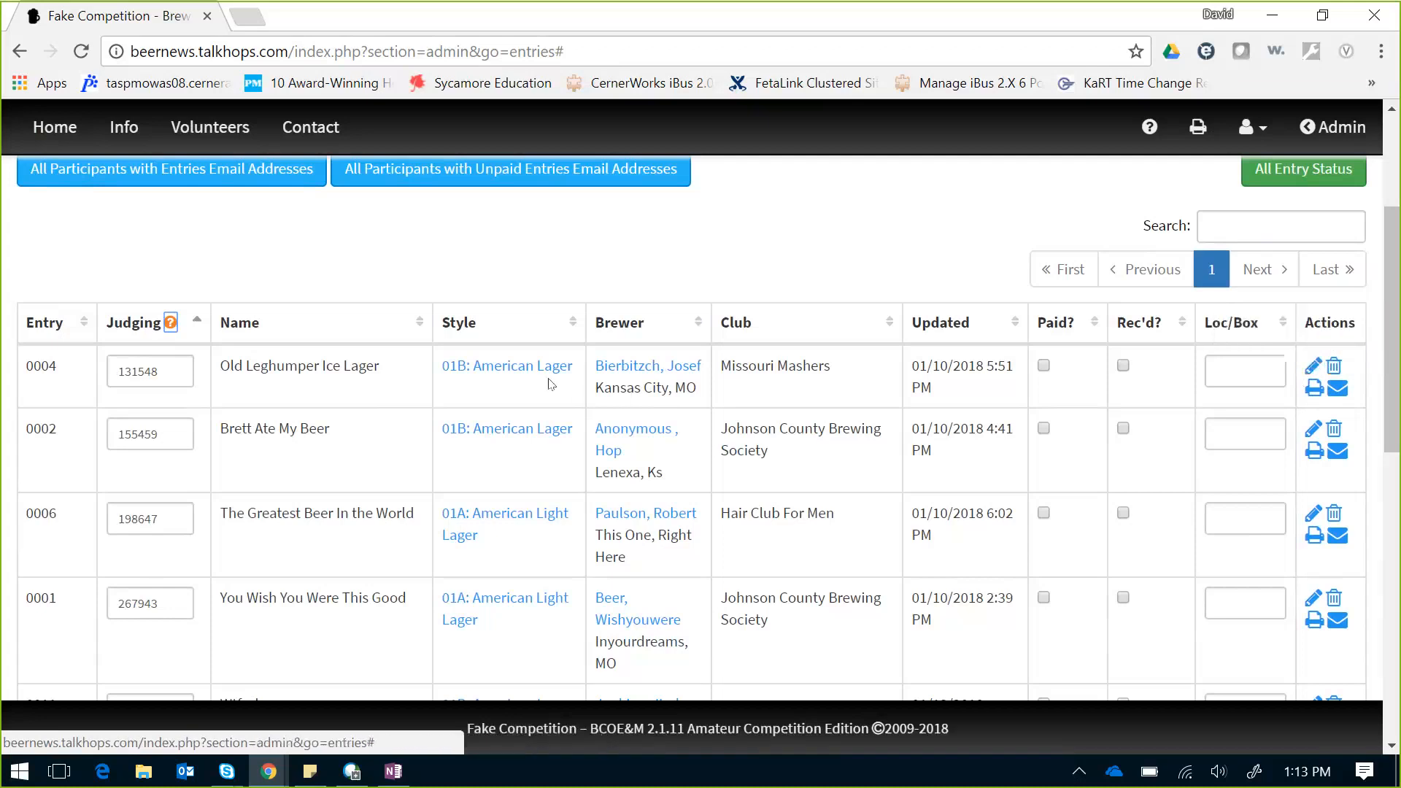
Step: Change Old Leghumper Ice Lager's style to 01A American Light Lager and save the edit
left_click(1311, 367)
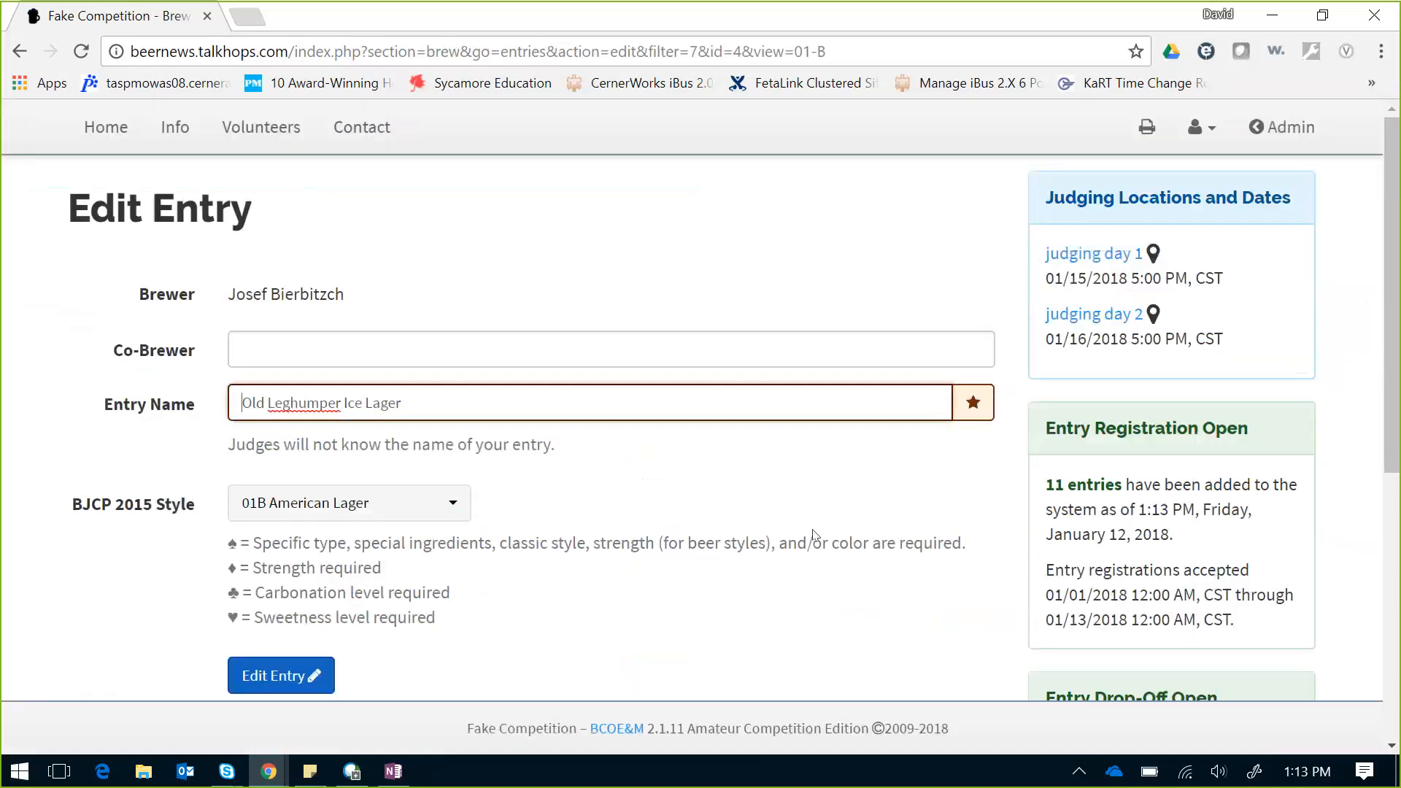
left_click(450, 504)
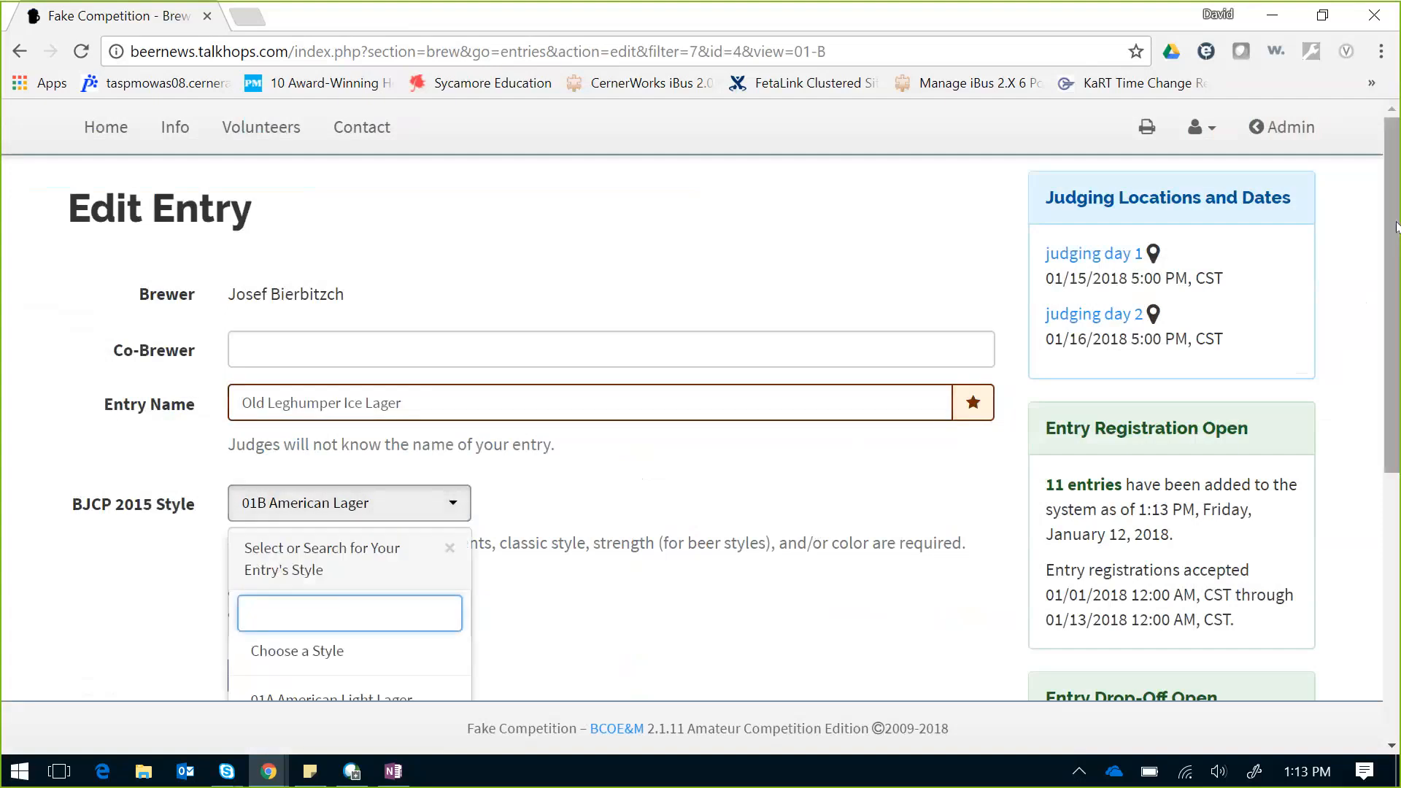
scroll(1396, 227, "down", 2)
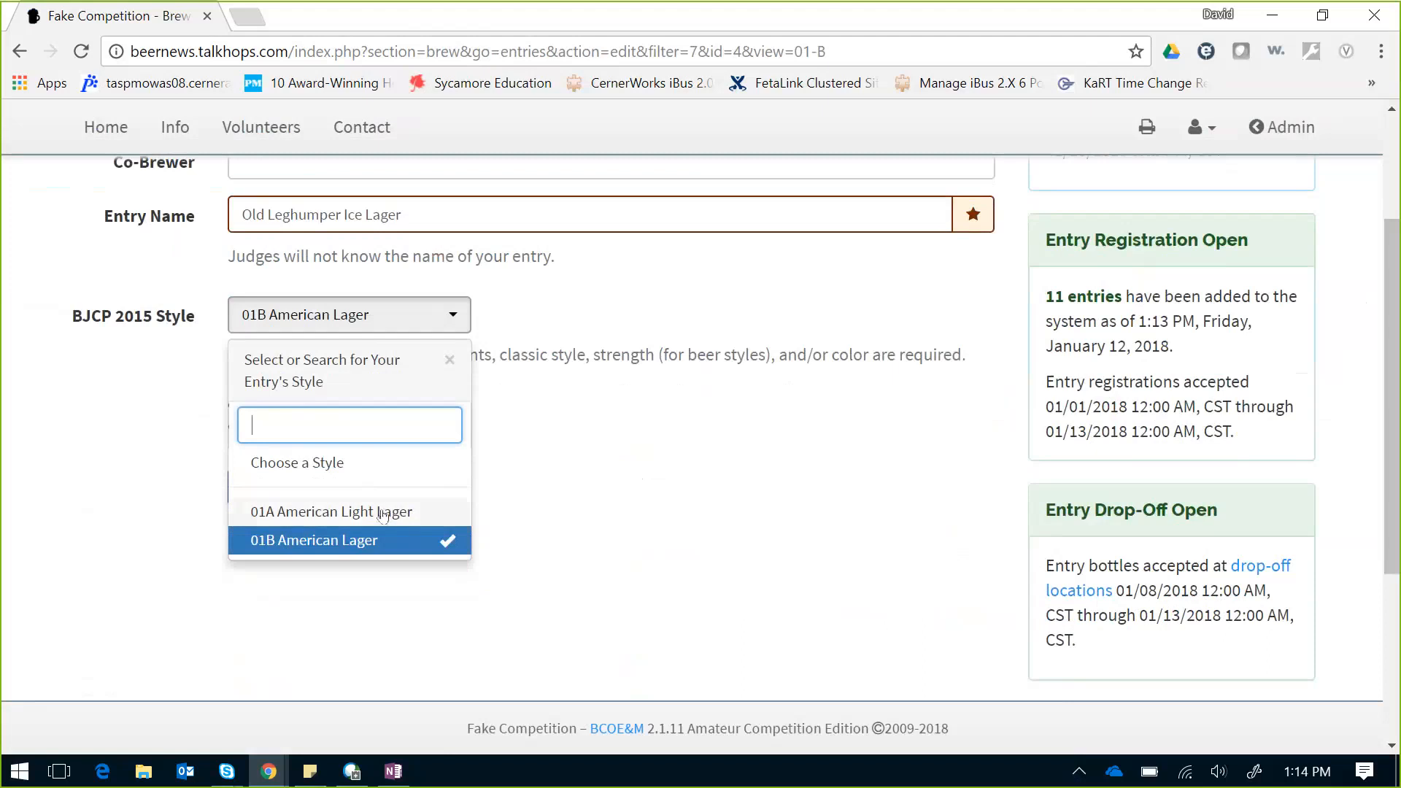
left_click(382, 513)
left_click(287, 487)
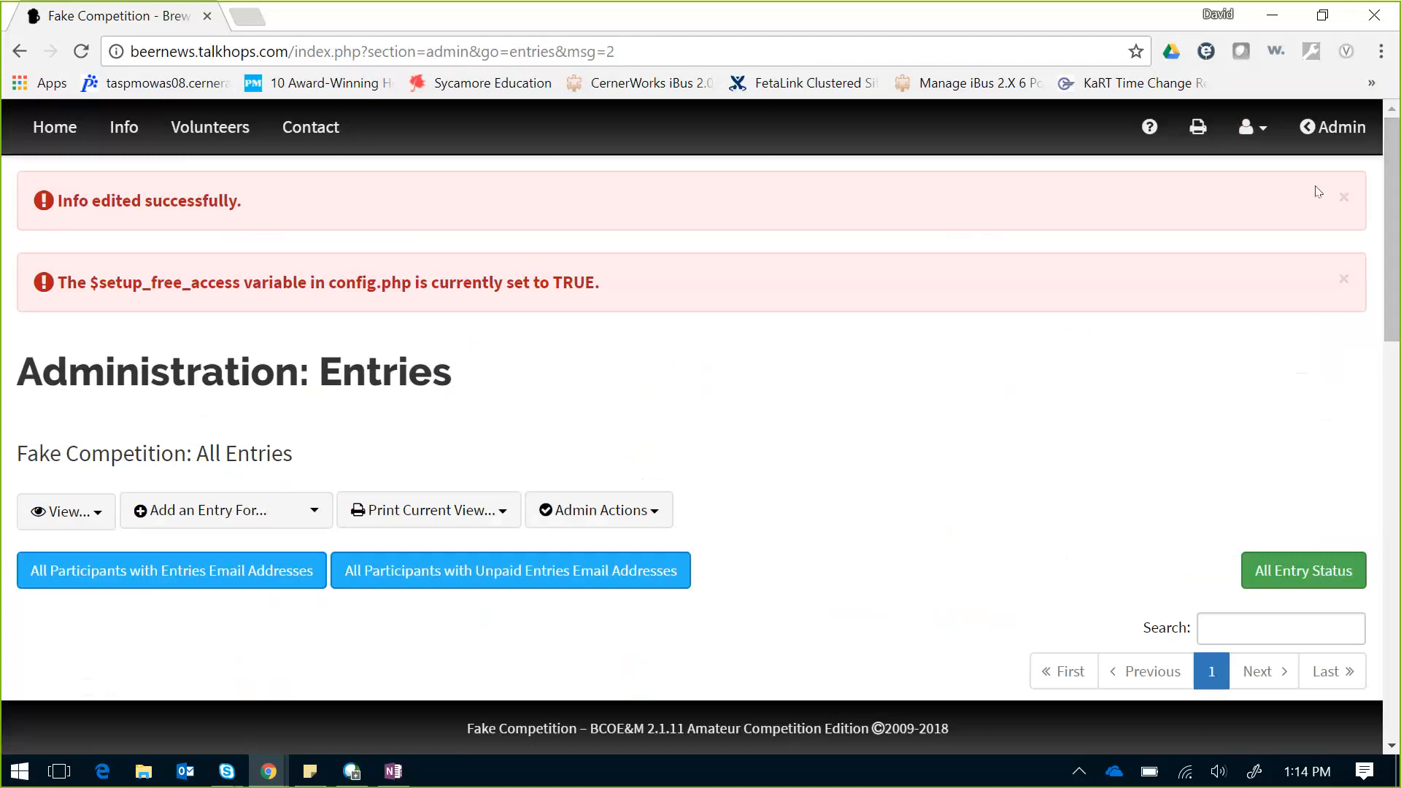
Step: Dismiss the $setup_free_access warning and open the Add an Entry For participant dropdown
left_click(1341, 280)
left_click_drag(1397, 275, 1397, 336)
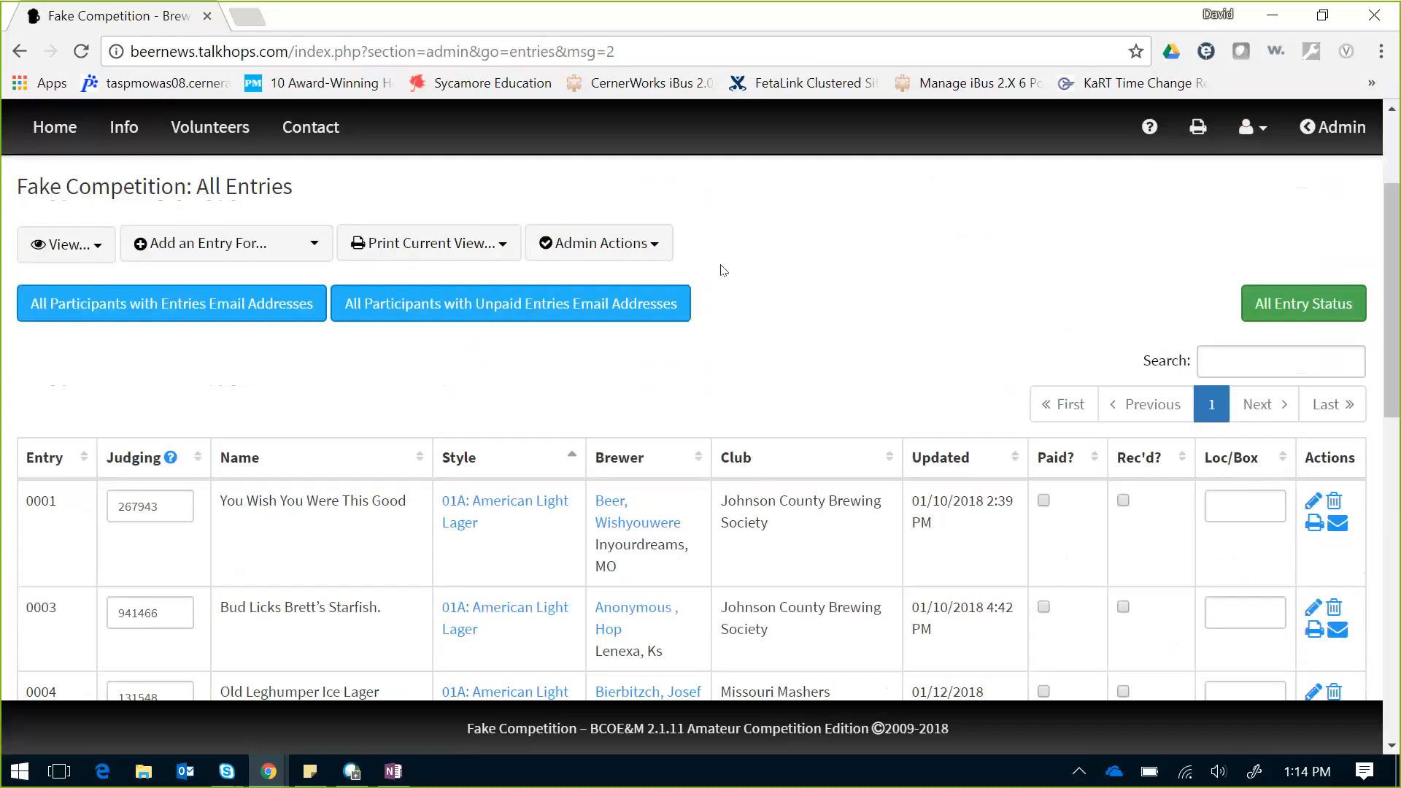
left_click(320, 246)
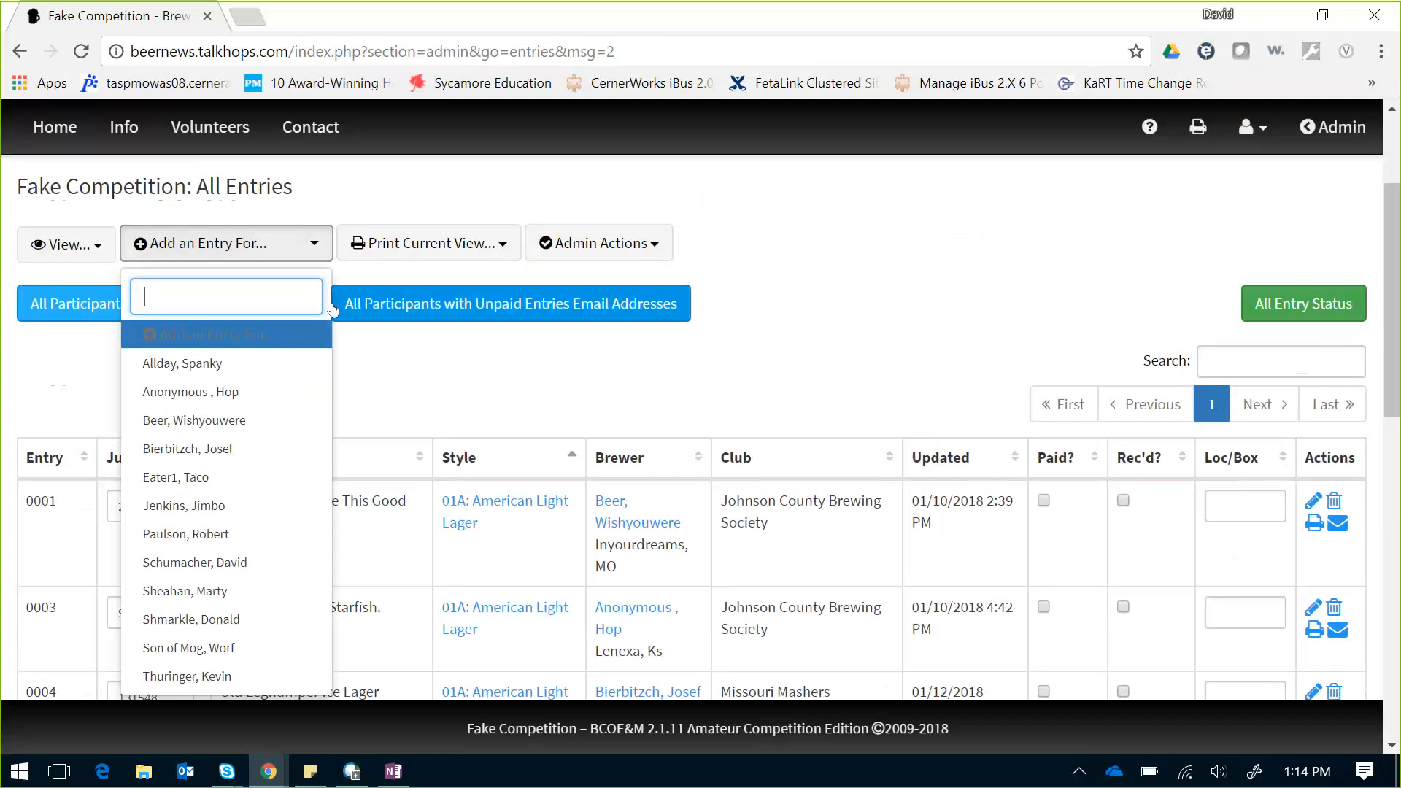
Step: Add entry 'Lager #test 3' with style 01A American Light Lager for the chosen participant
left_click(215, 506)
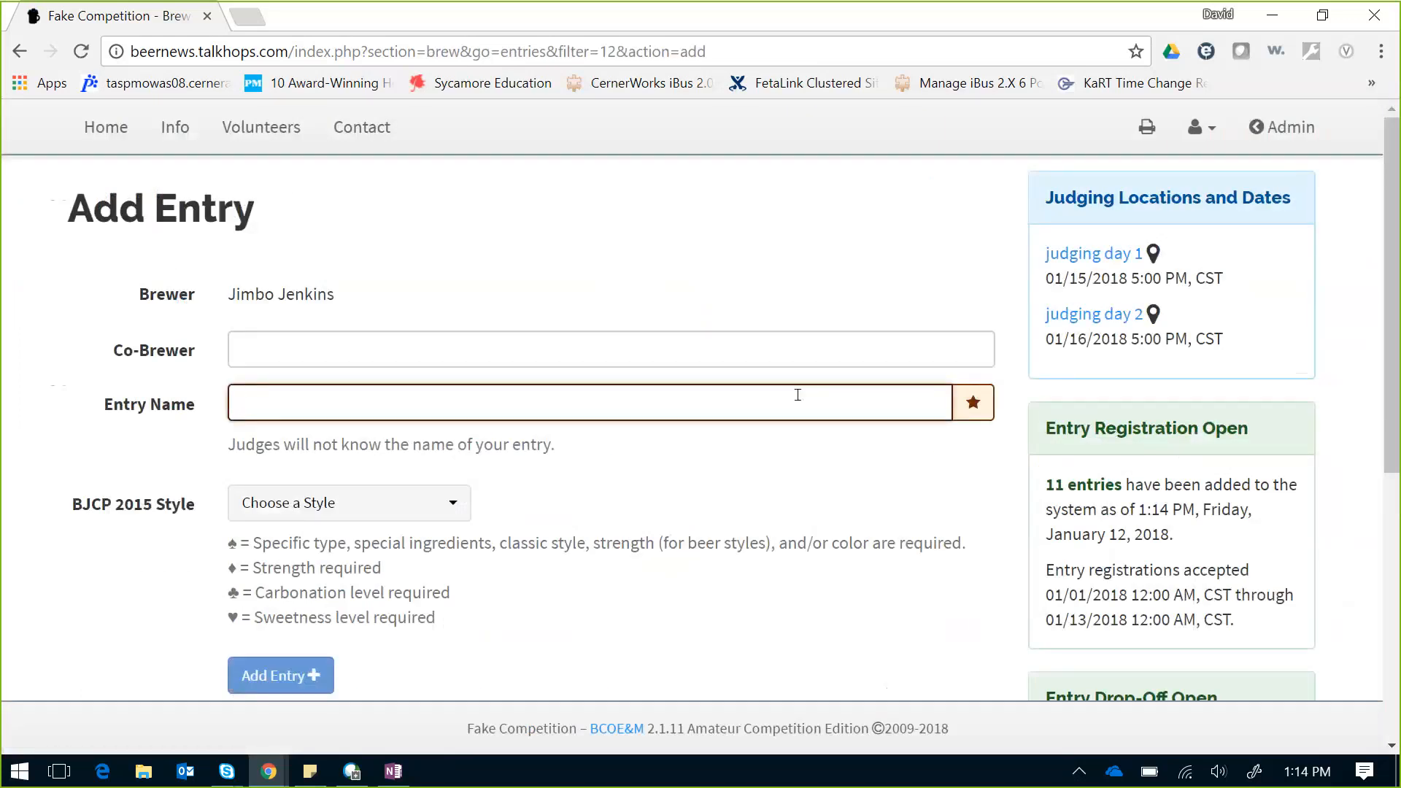
type("Lager")
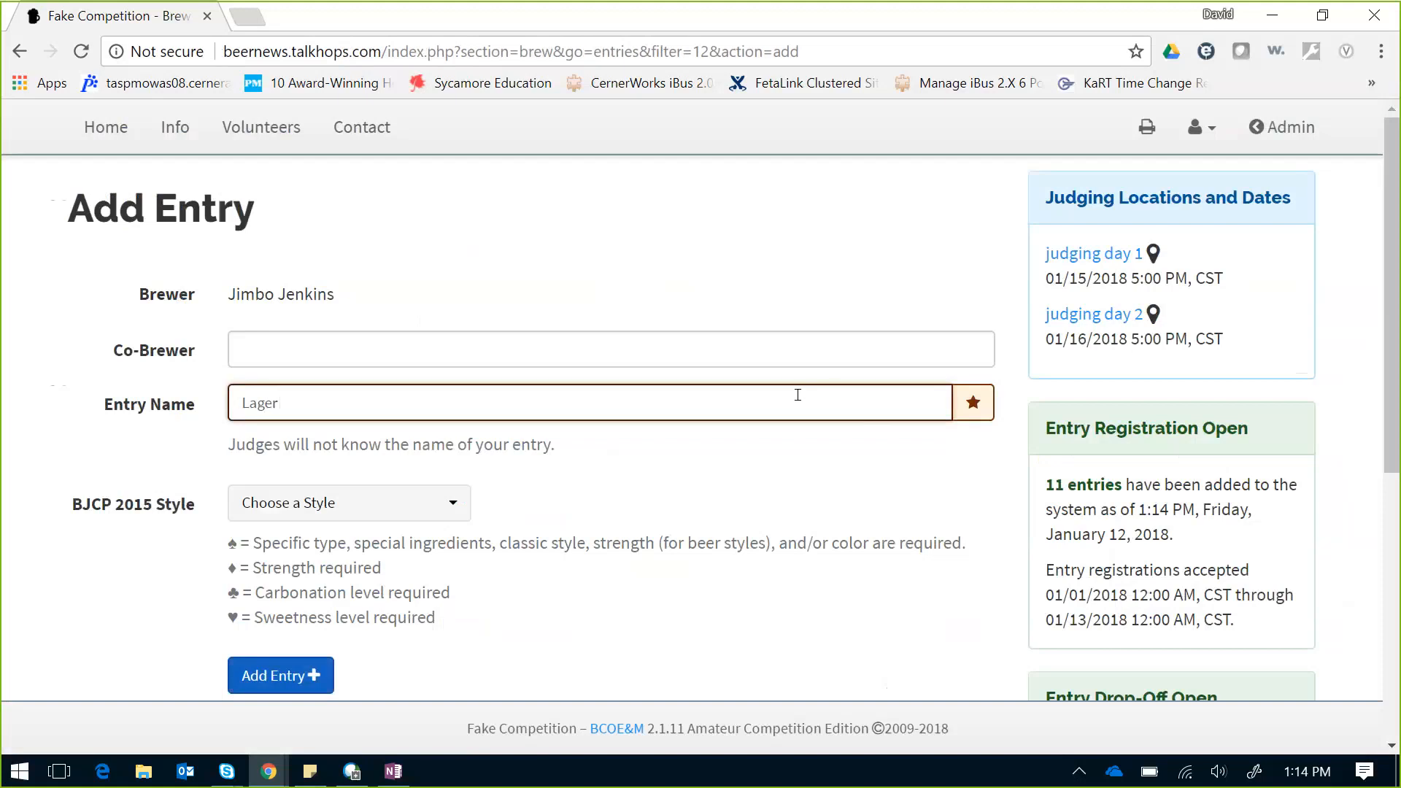
type(" #test 3")
left_click(453, 504)
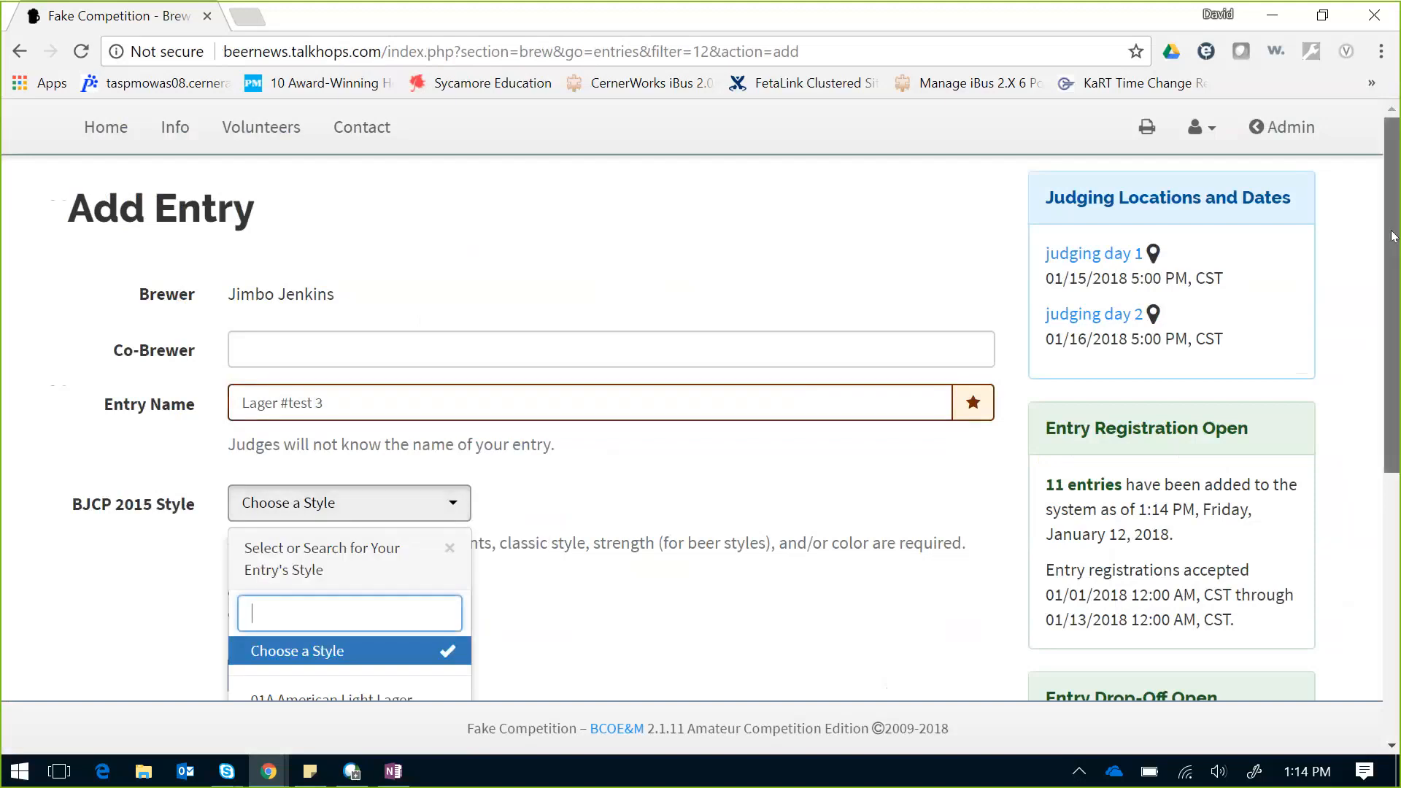
scroll(1393, 236, "down", 2)
left_click(365, 594)
left_click(272, 584)
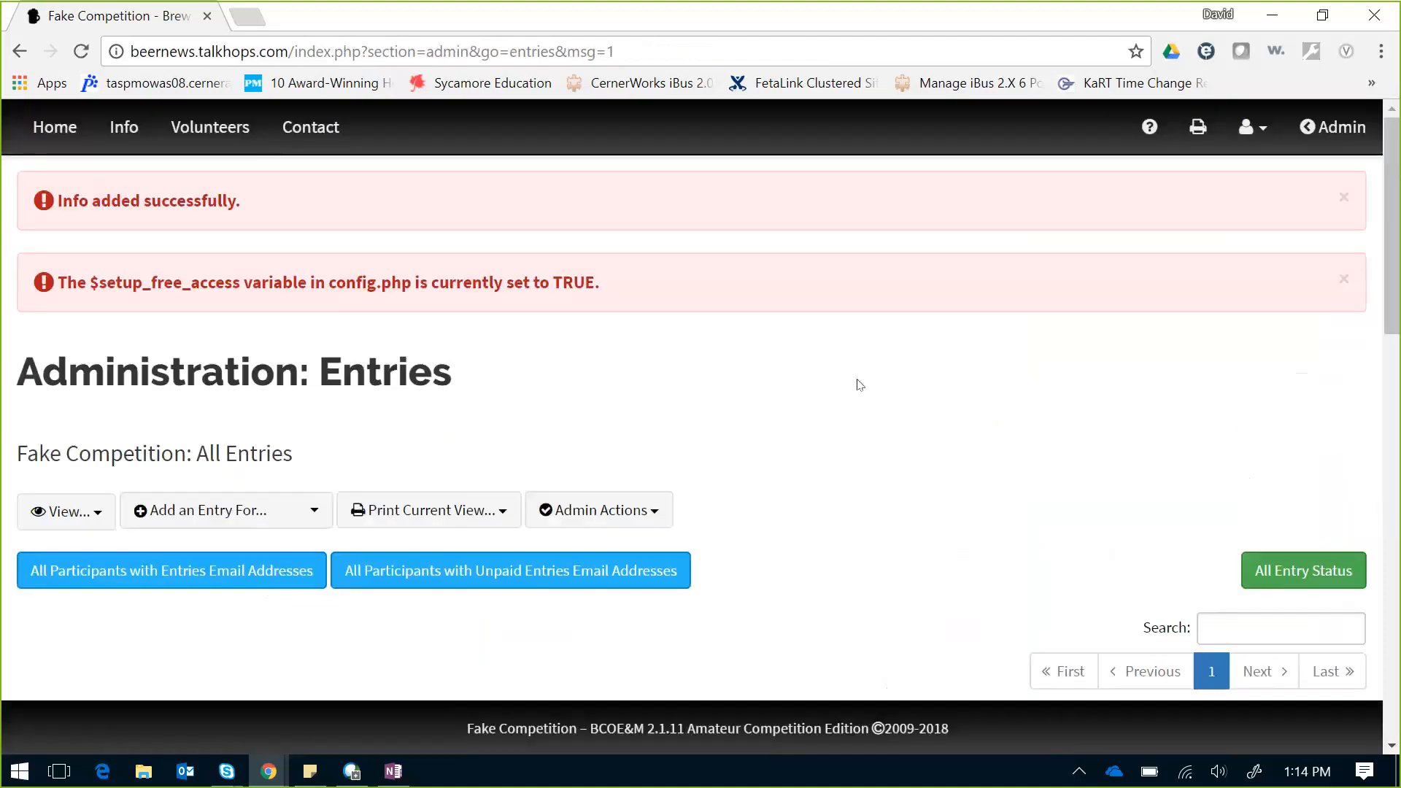
Step: Dismiss the config alert and return to the Administration Dashboard, now showing 12 confirmed entries
left_click(1343, 280)
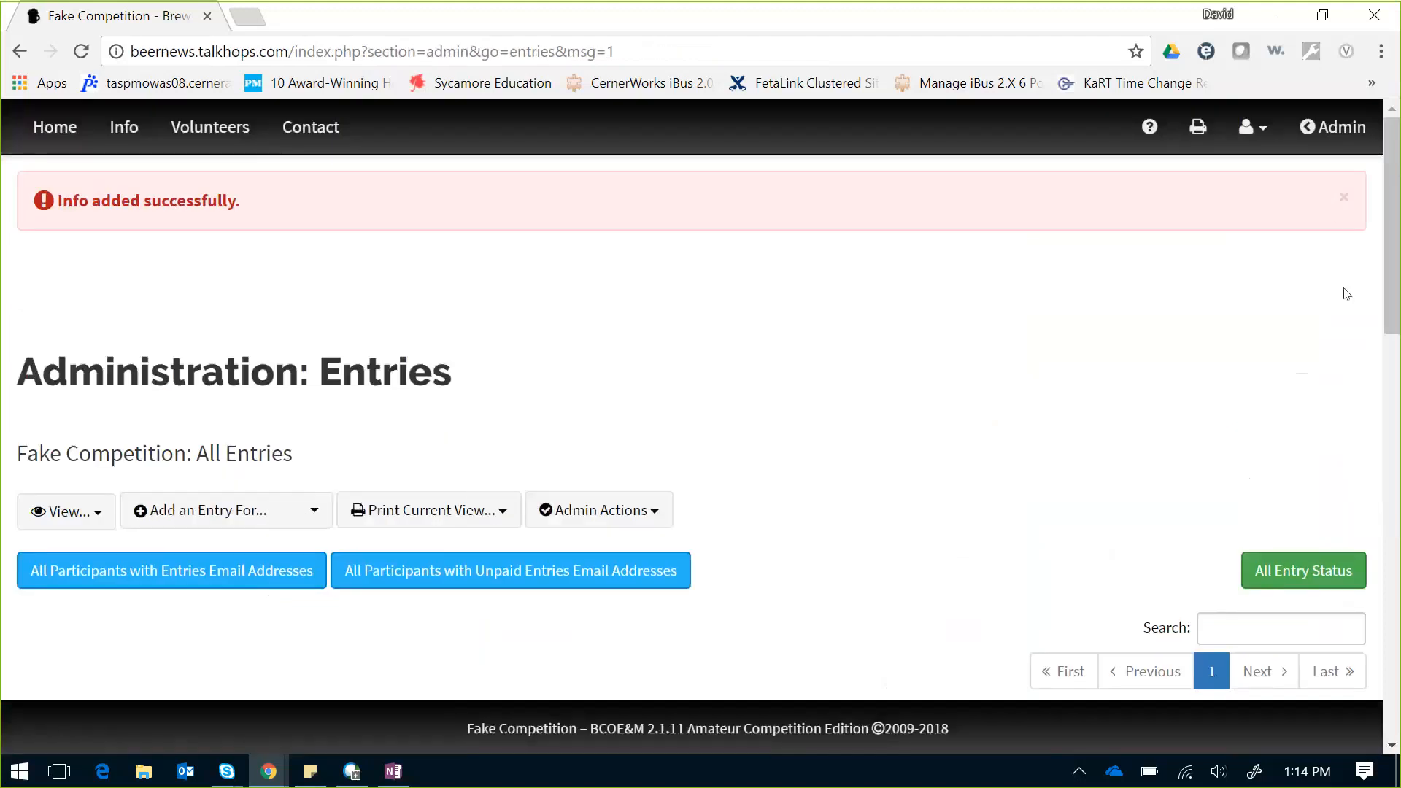
left_click_drag(1398, 268, 1285, 279)
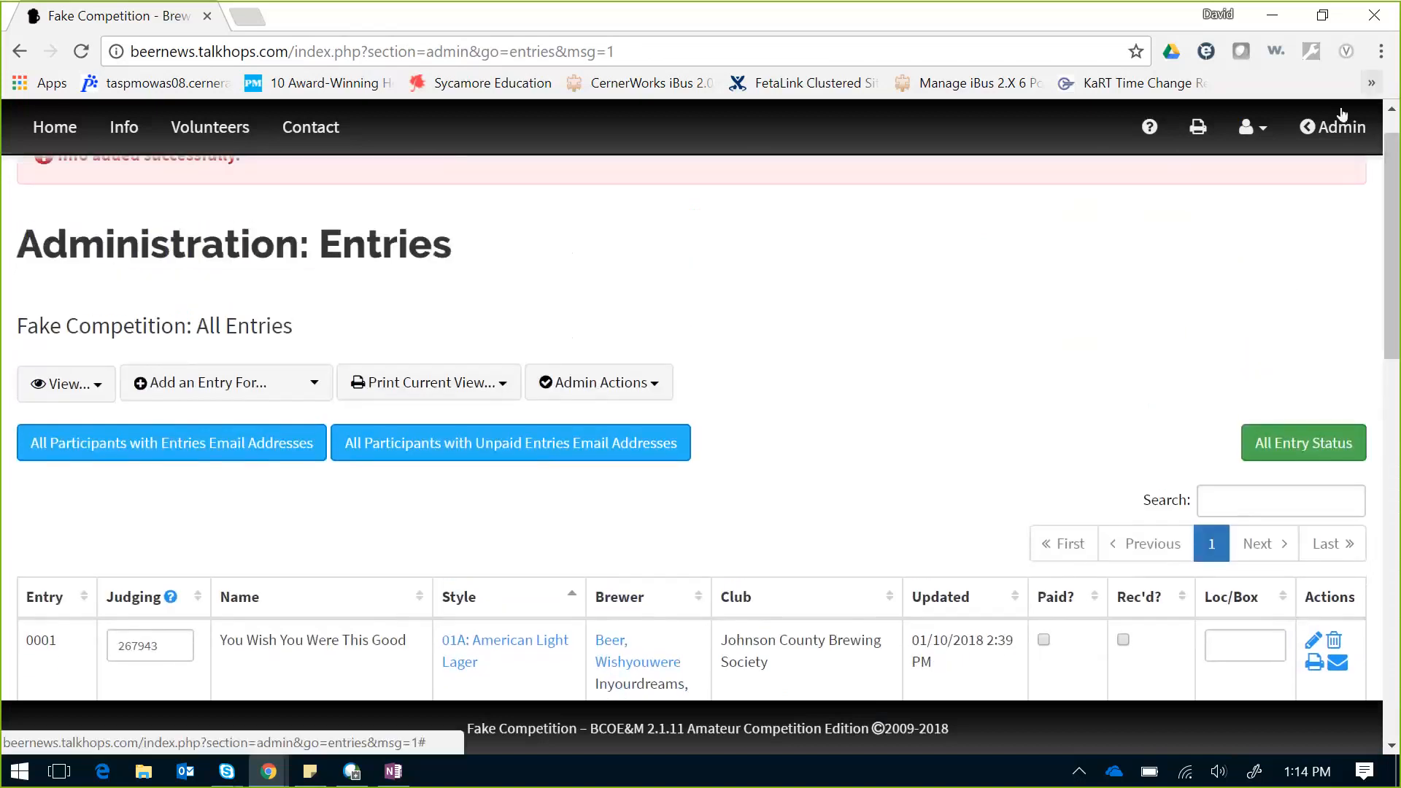
left_click(1341, 131)
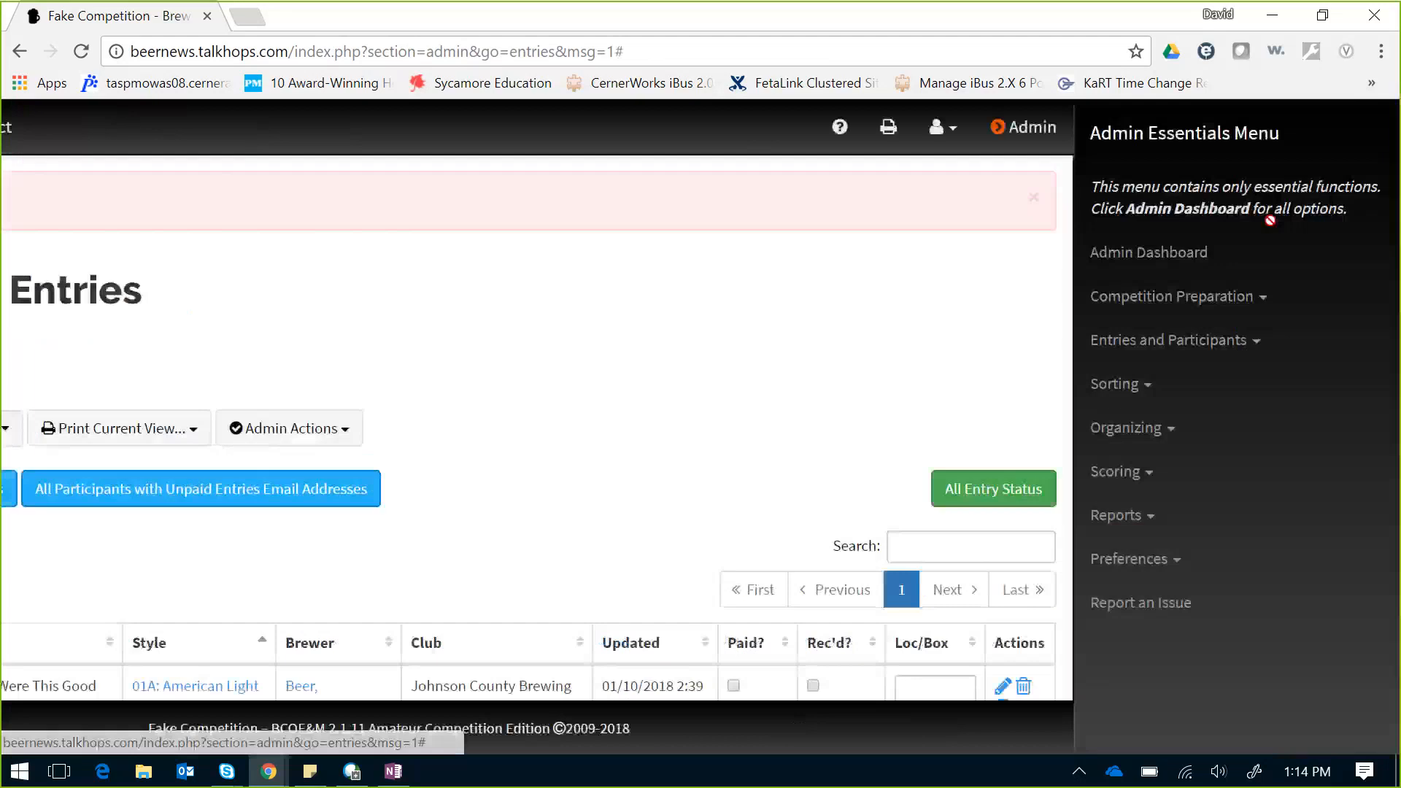
left_click(1168, 257)
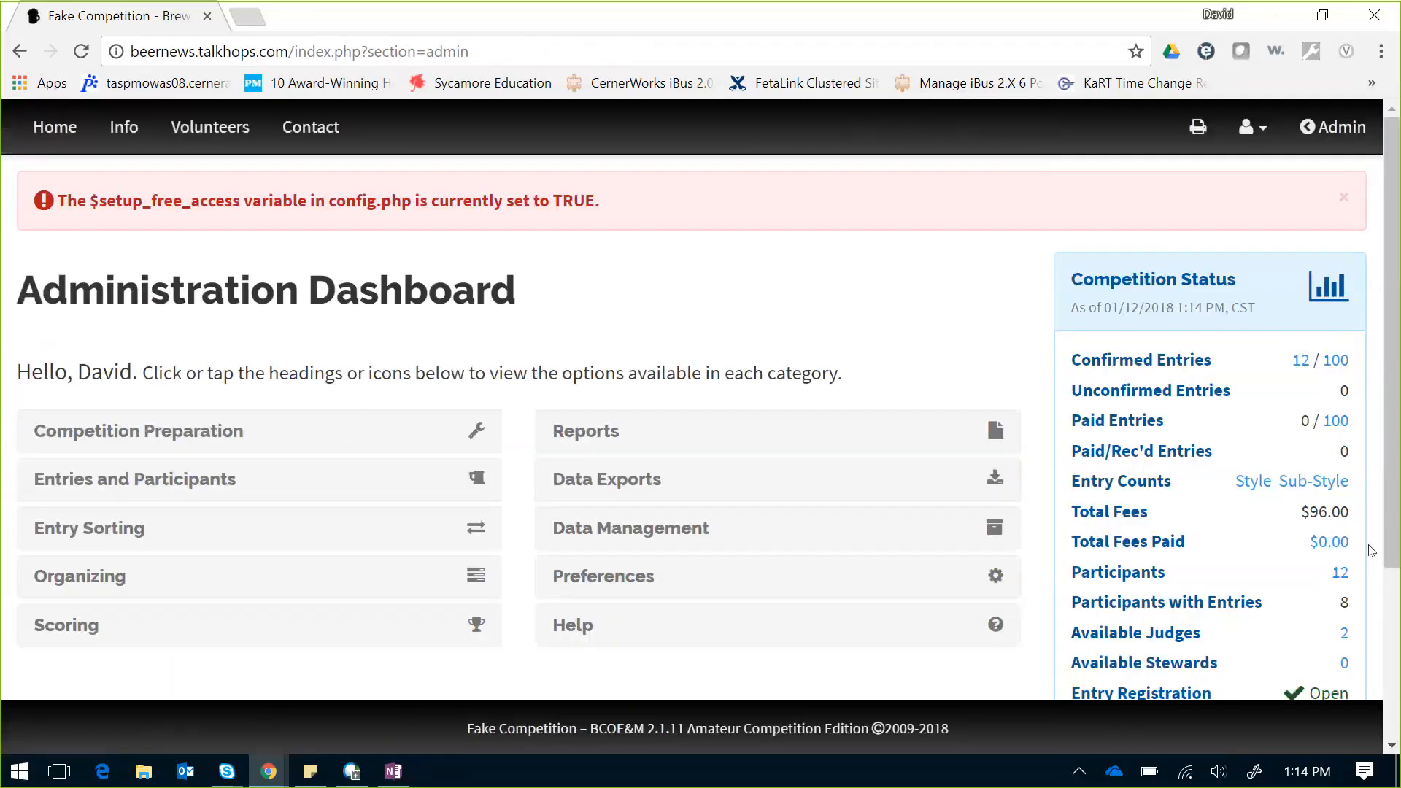
Step: Open the 12 participants from Competition Status and scroll through their clubs and steward/judge status
left_click(1340, 577)
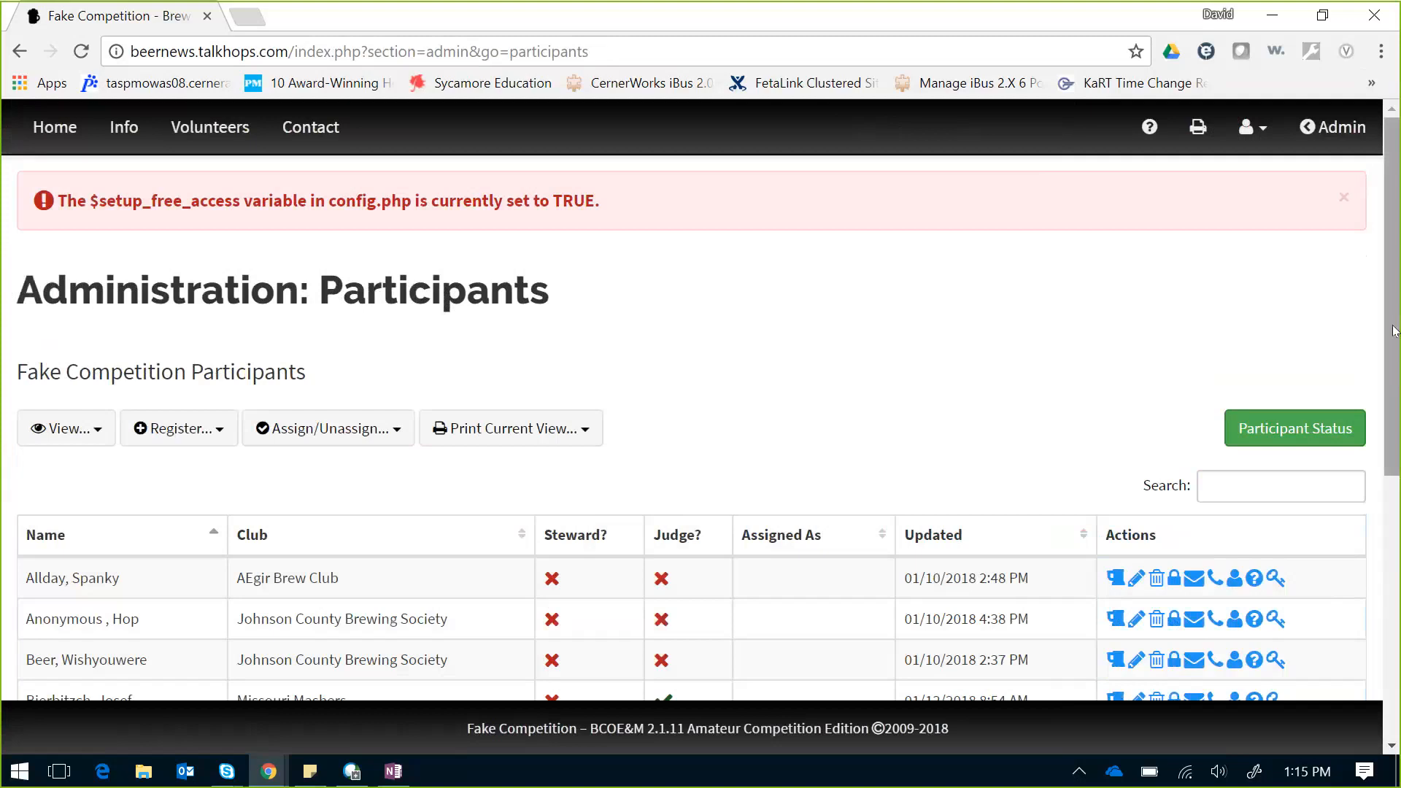
left_click_drag(1393, 330, 1398, 438)
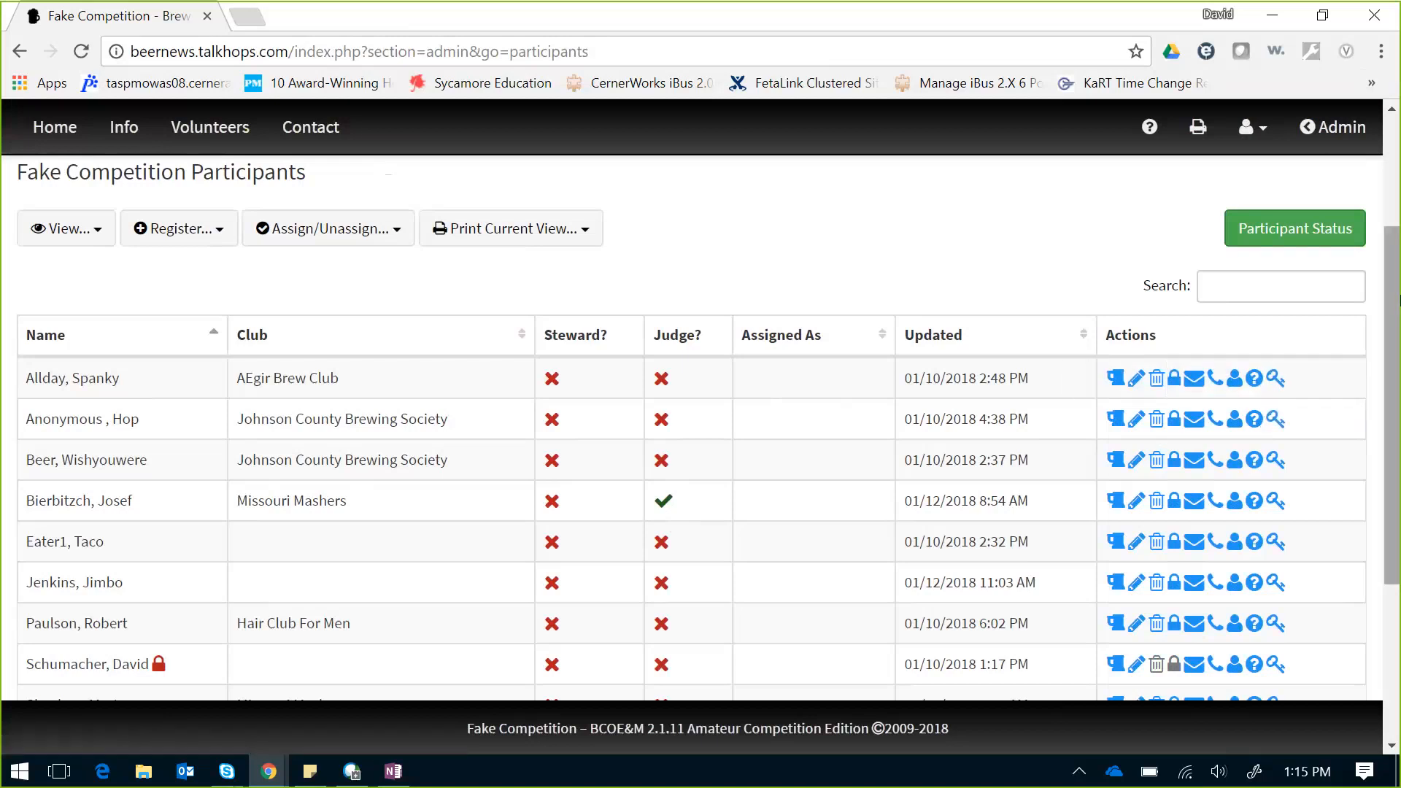
scroll(1398, 299, "down", 2)
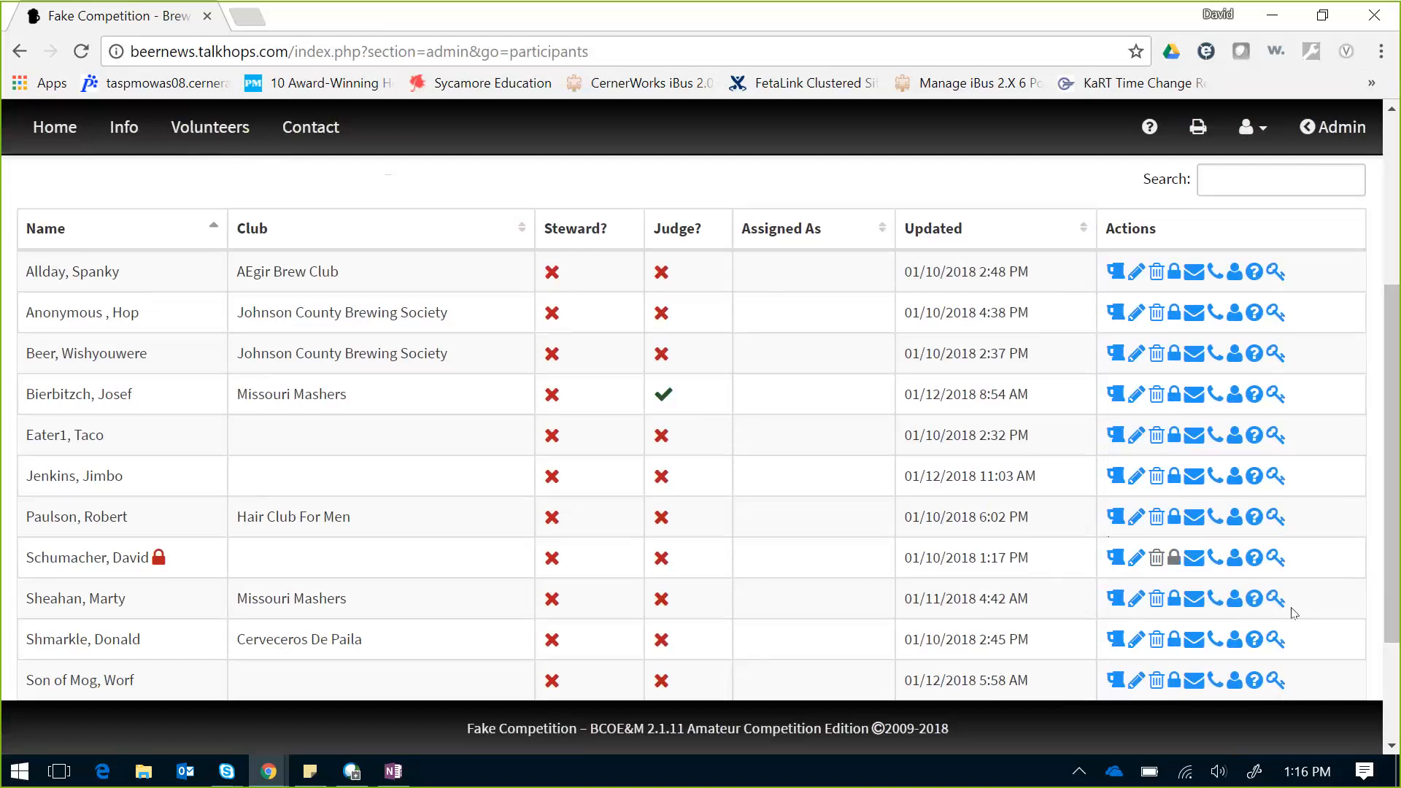
Step: Change the chosen participant's user level from Participant to Top-Level Admin
left_click(1173, 599)
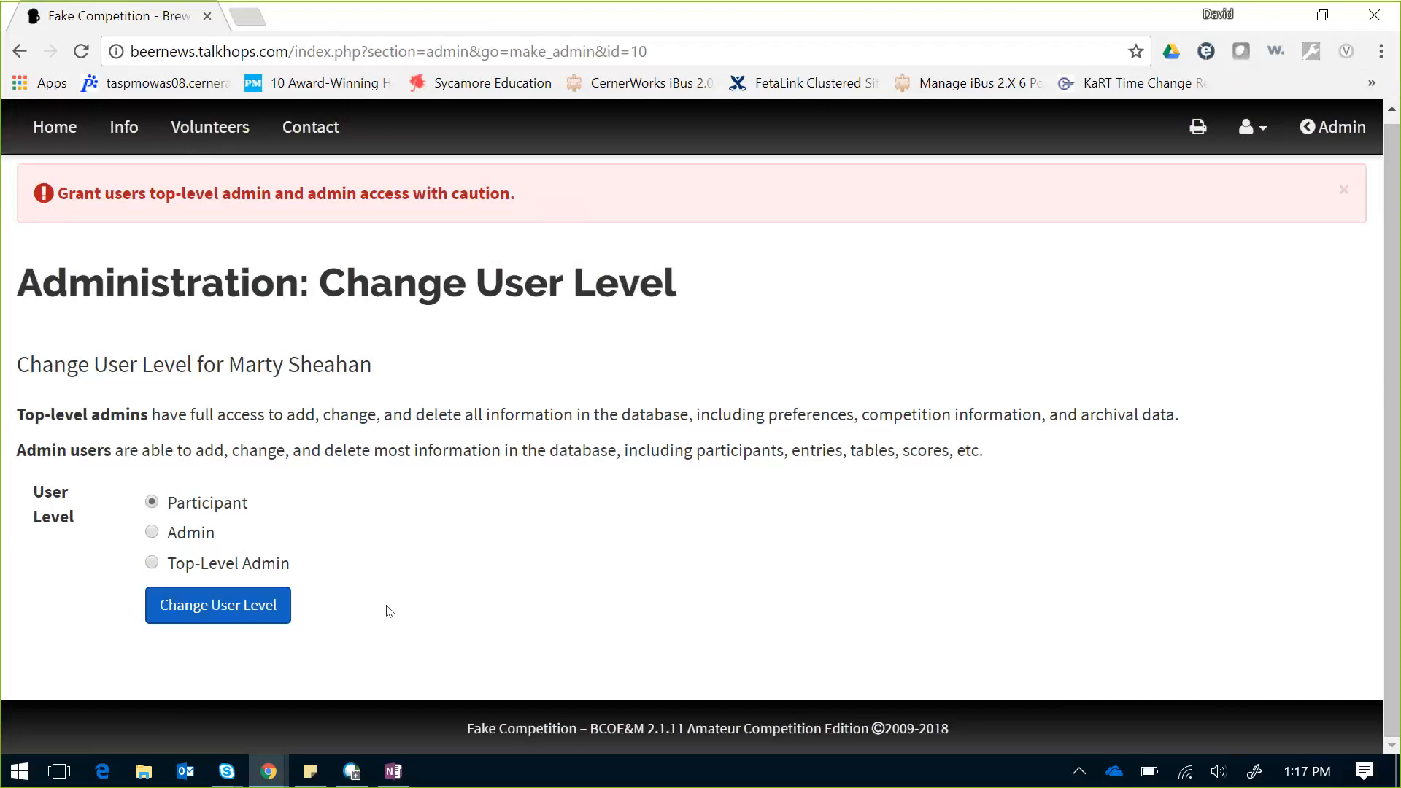
left_click(151, 563)
Step: Apply the Top-Level Admin change and dismiss the confirmation and free-access alerts
left_click(226, 606)
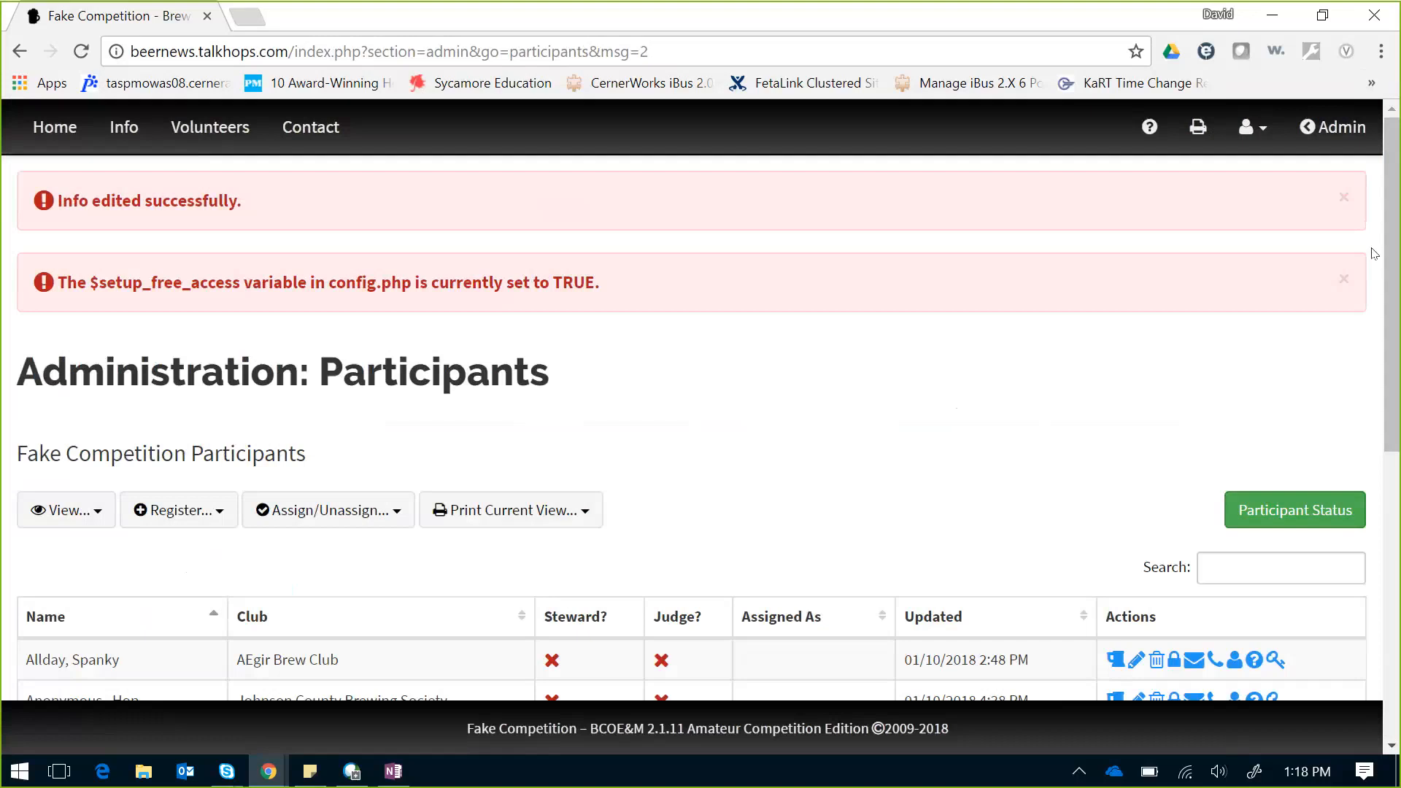
left_click(1342, 197)
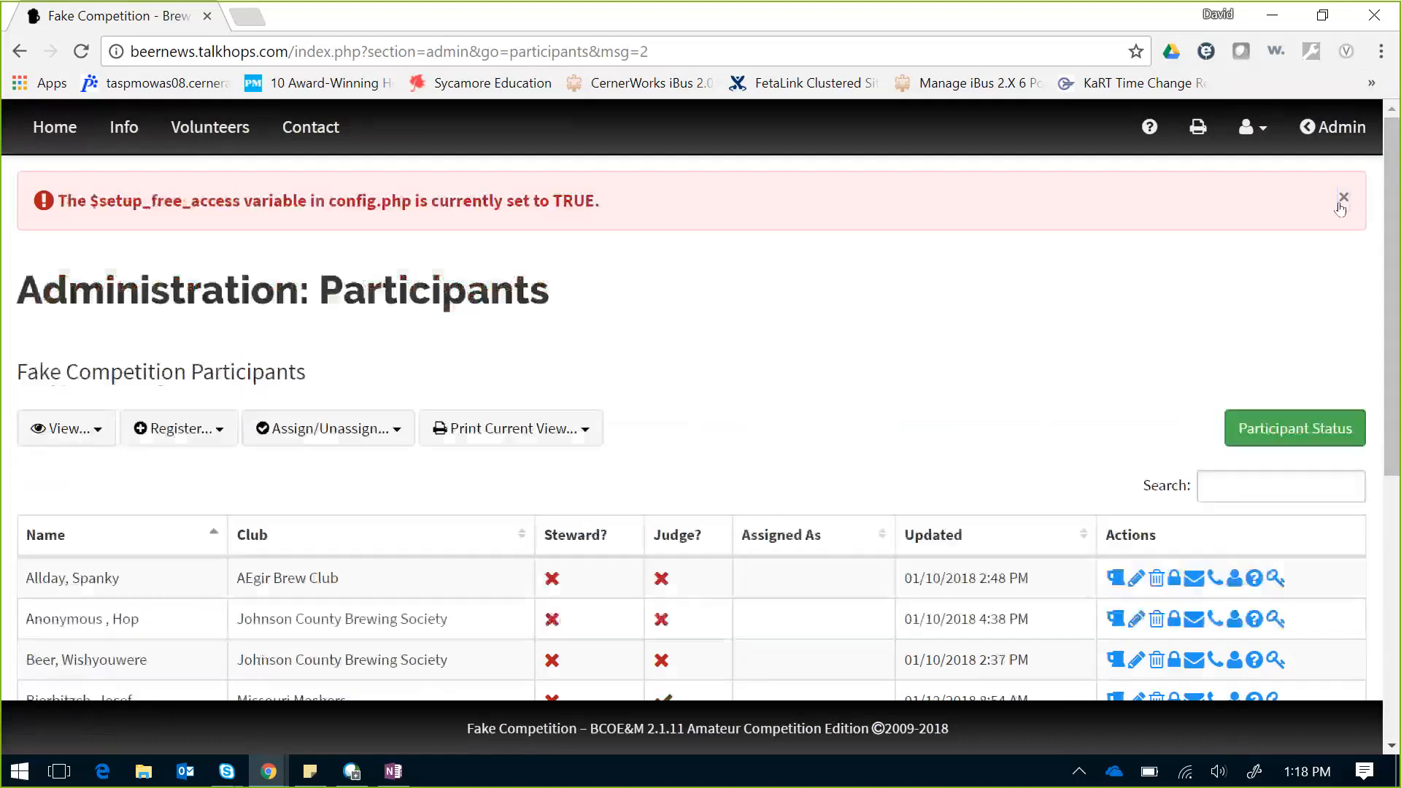
left_click(1343, 197)
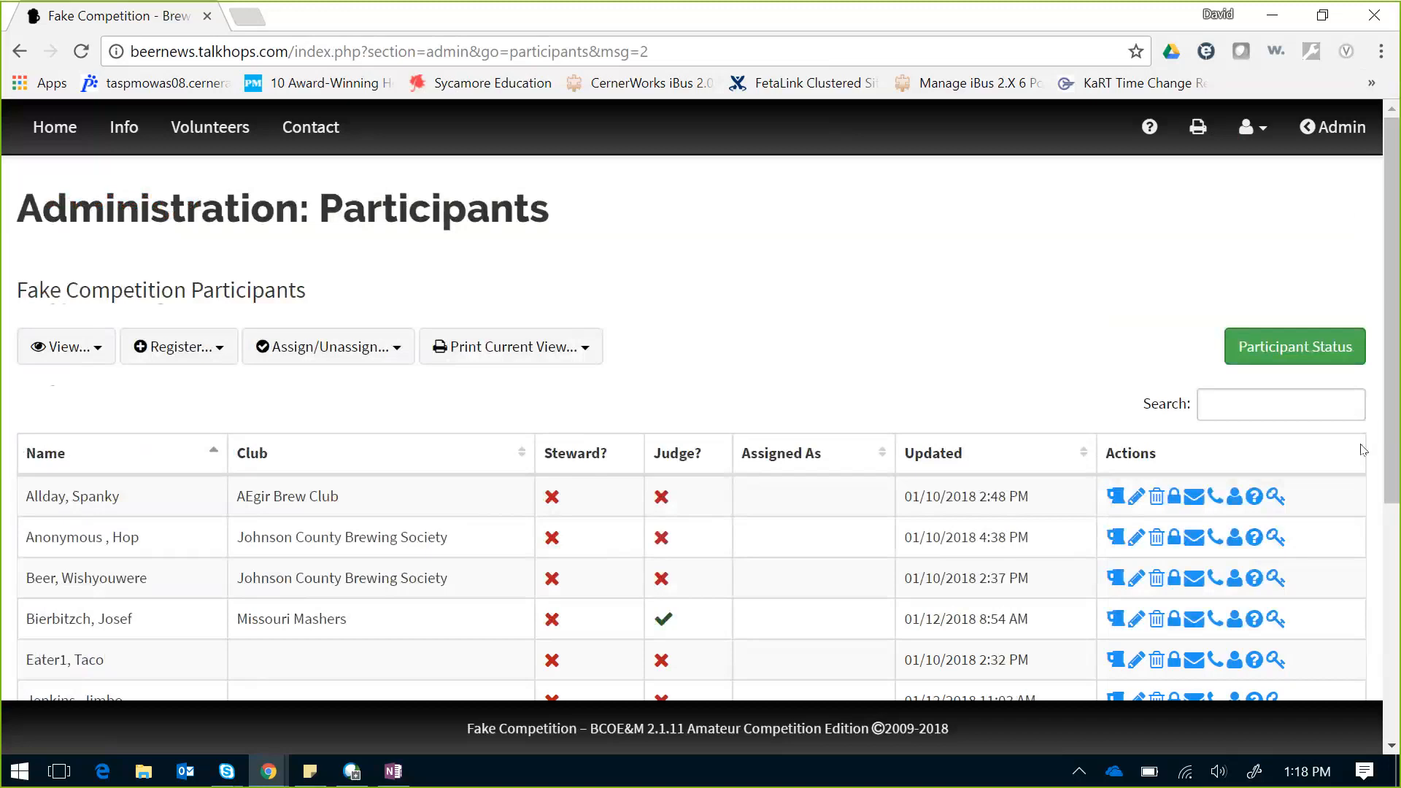
scroll(1390, 413, "down", 5)
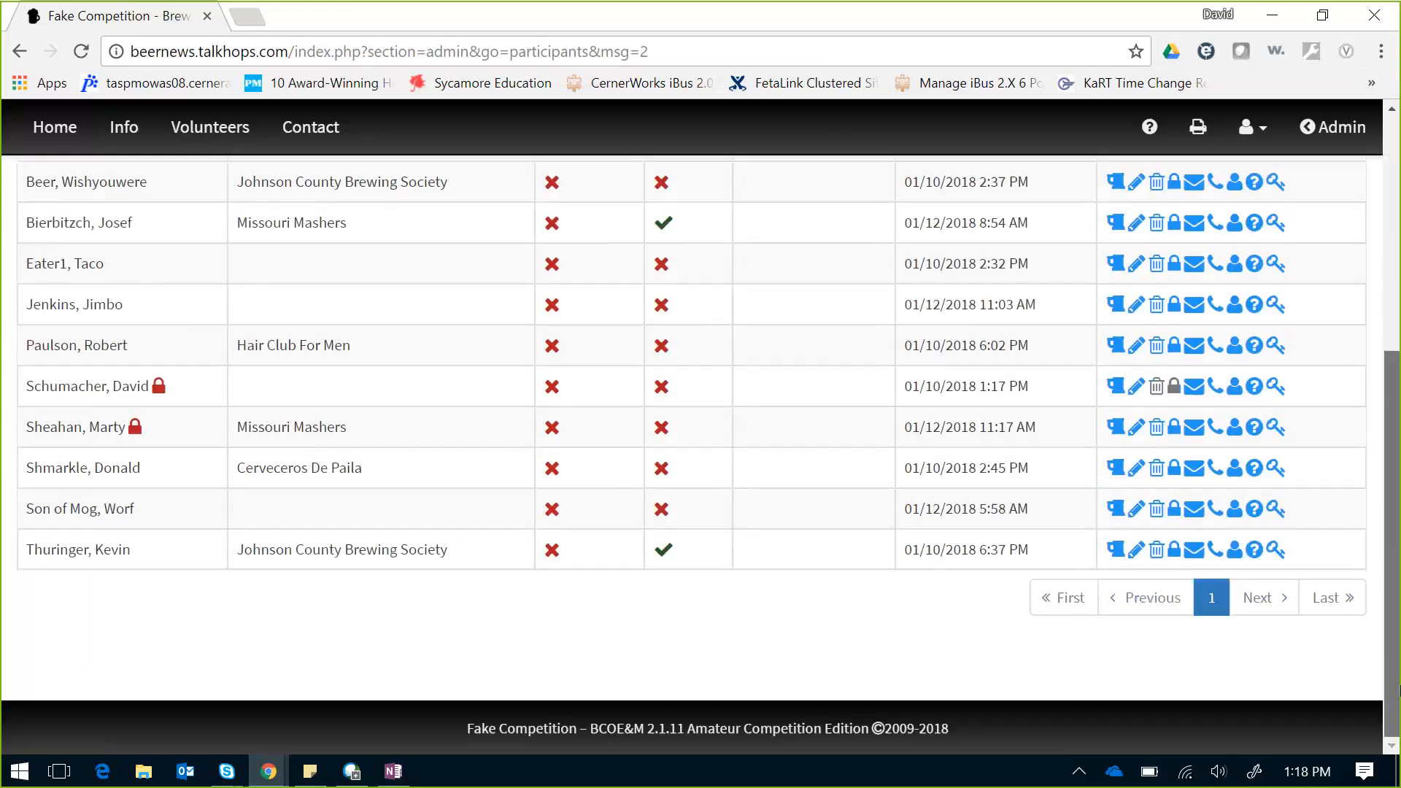
scroll(1333, 347, "up", 5)
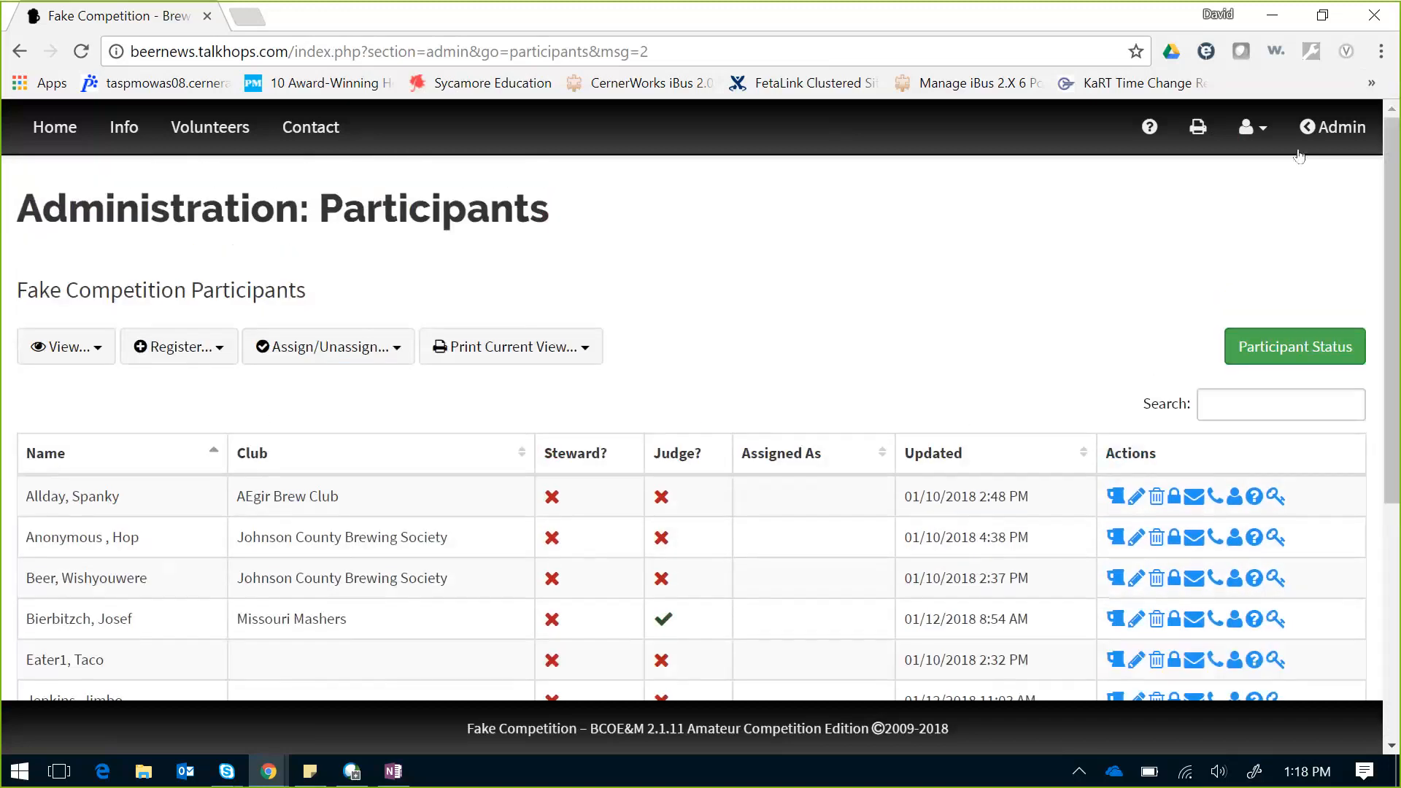
Step: Return to the Administration Dashboard showing 12 of 100 entries and $96.00 in fees
left_click(1313, 129)
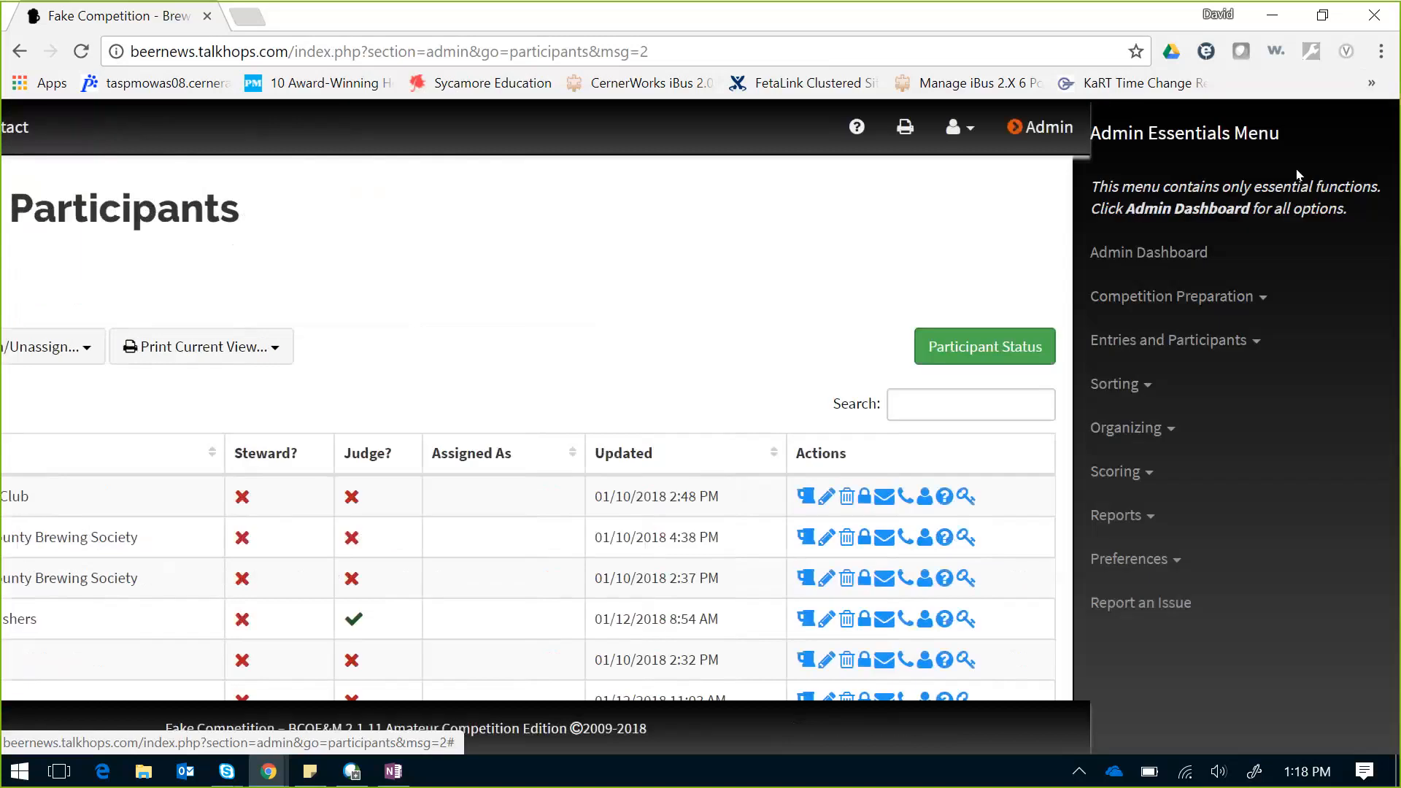
left_click(1162, 266)
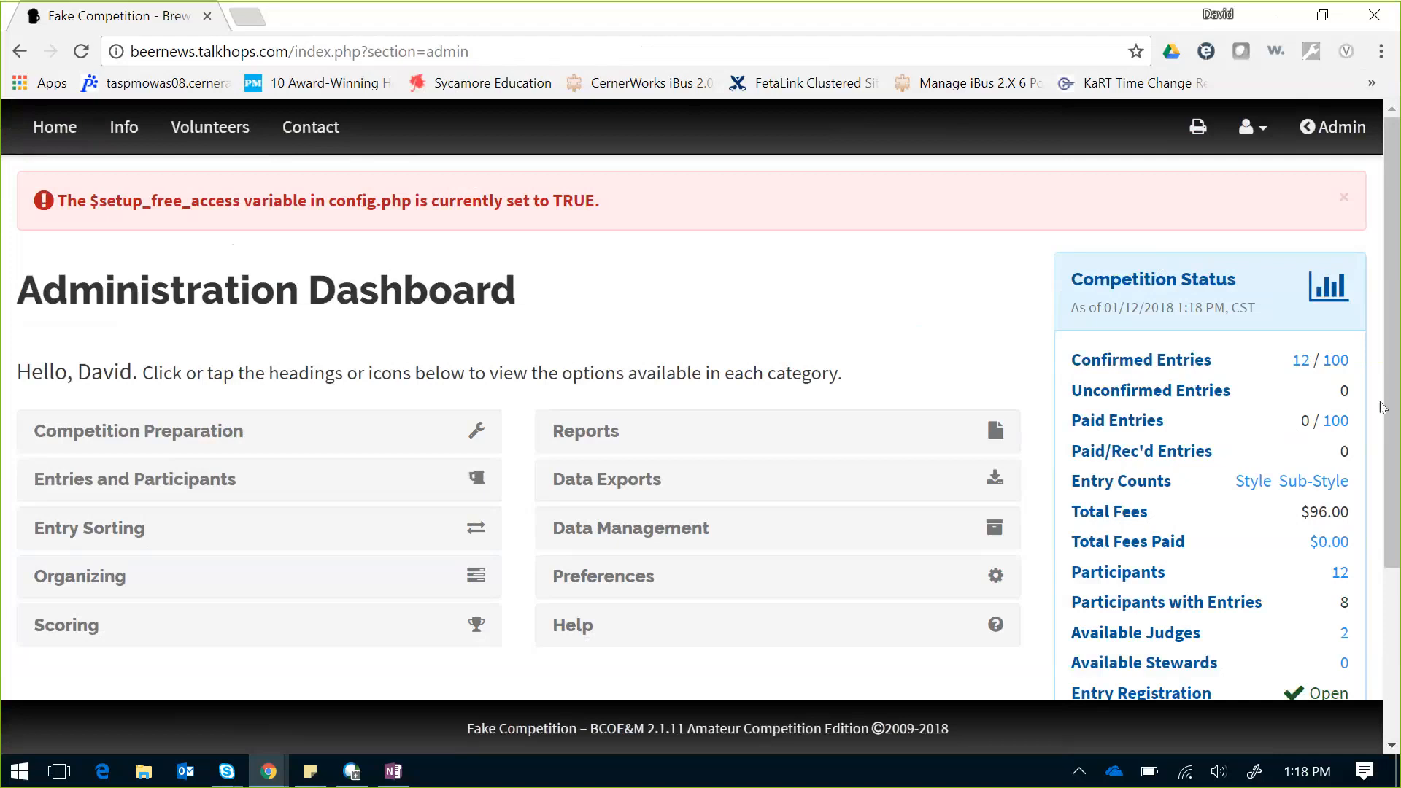
left_click_drag(1390, 442, 1394, 522)
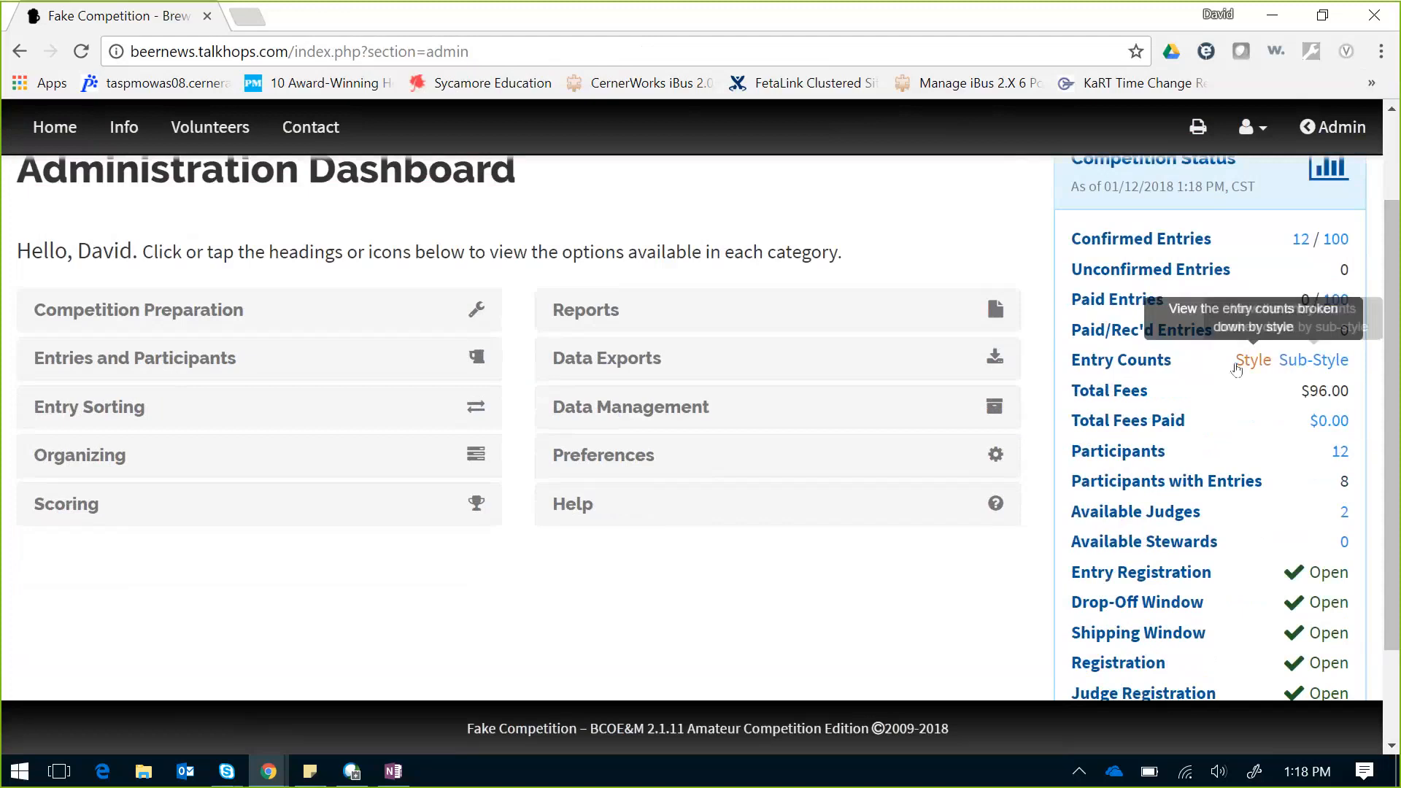
Step: View entry counts by sub-style: 8 for 01A, 4 for 01B, 12 total
left_click(1315, 360)
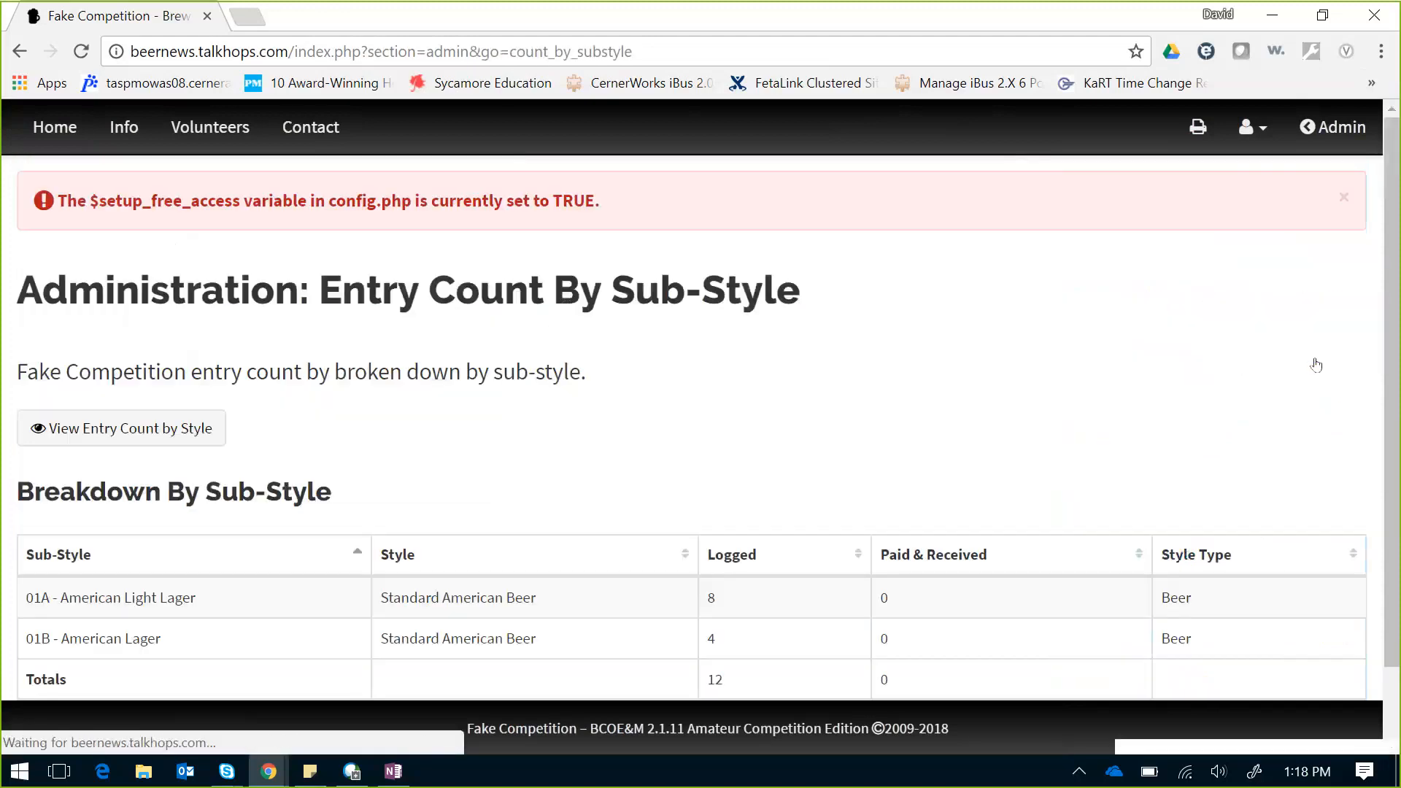
left_click_drag(1394, 268, 1399, 326)
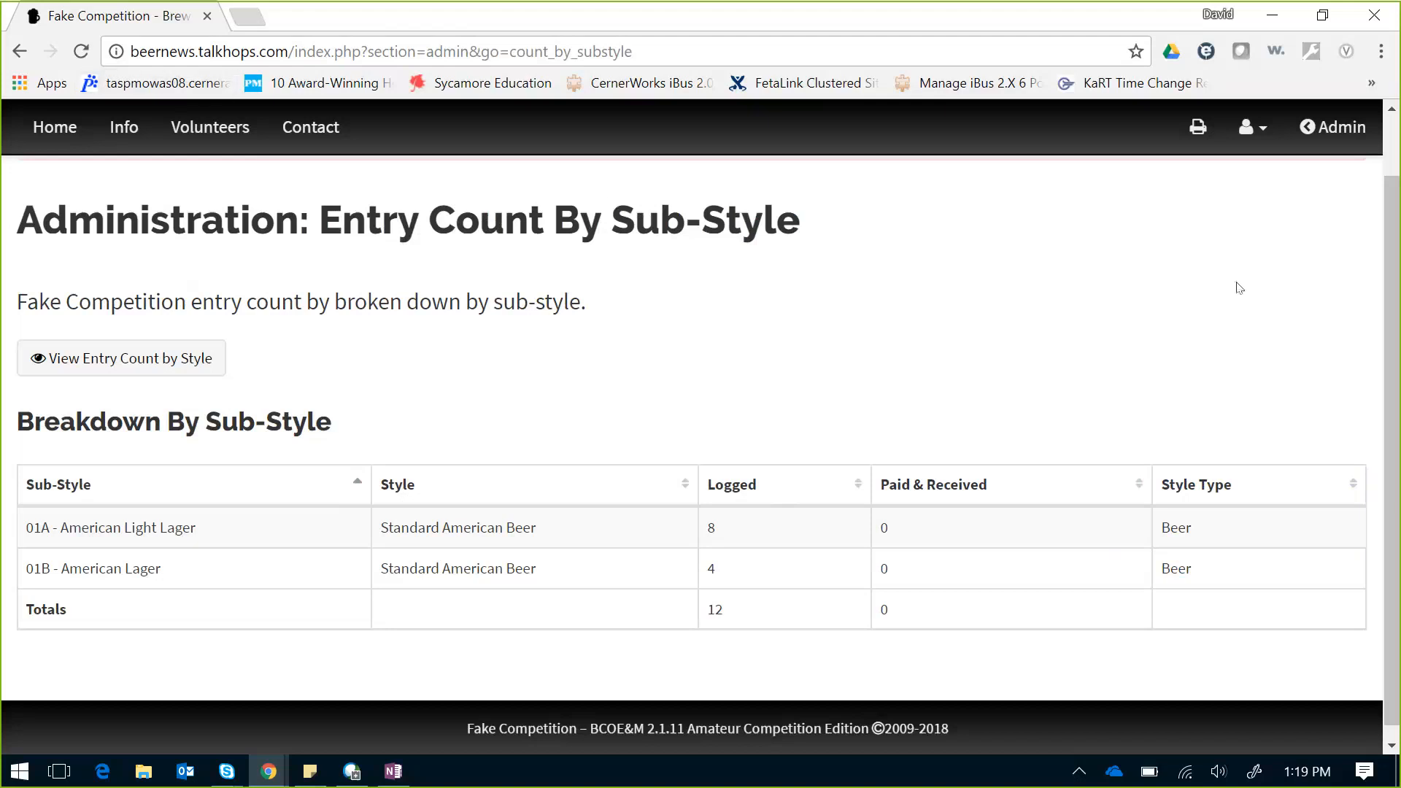
left_click(1337, 137)
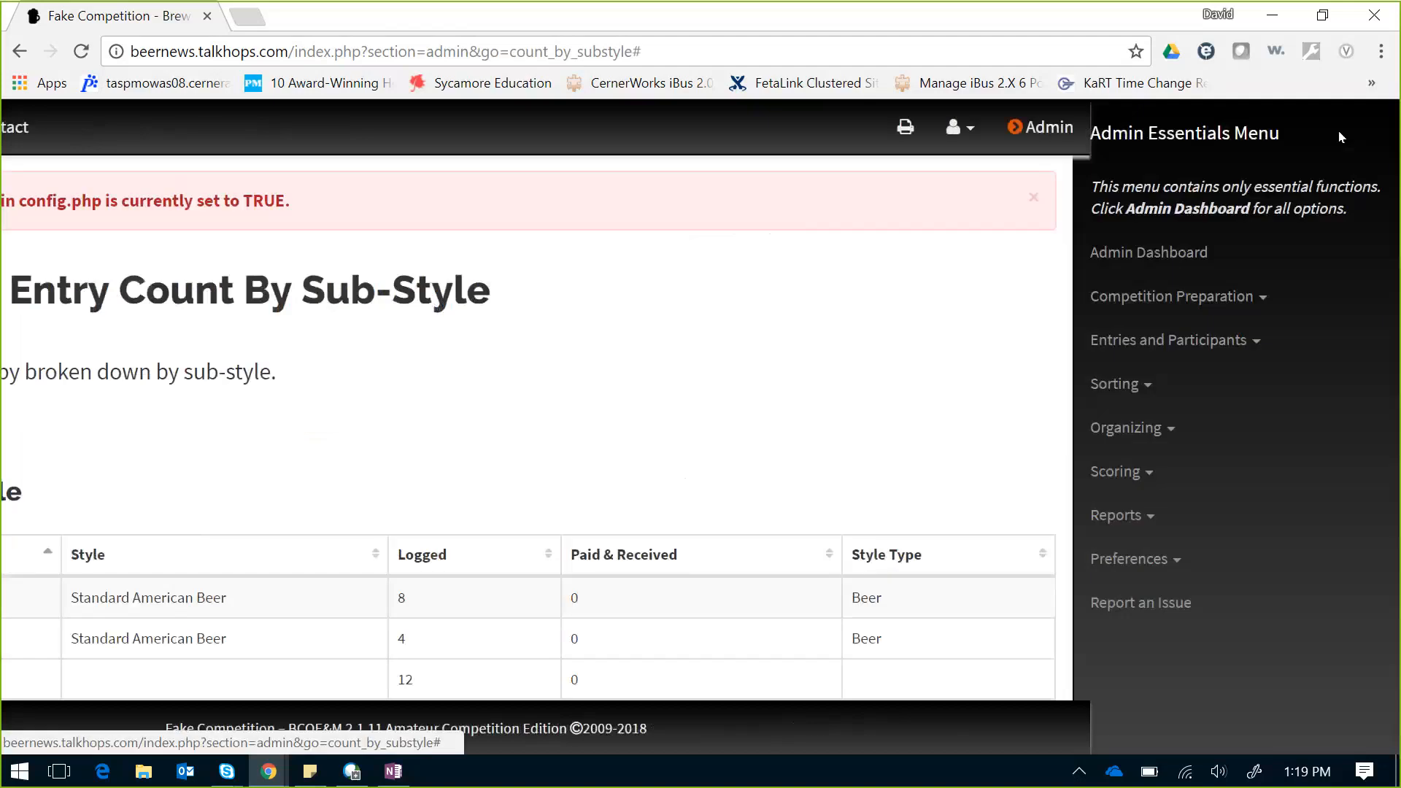
Step: Go back to the Administration Dashboard and review its Competition Status panel
left_click(1172, 257)
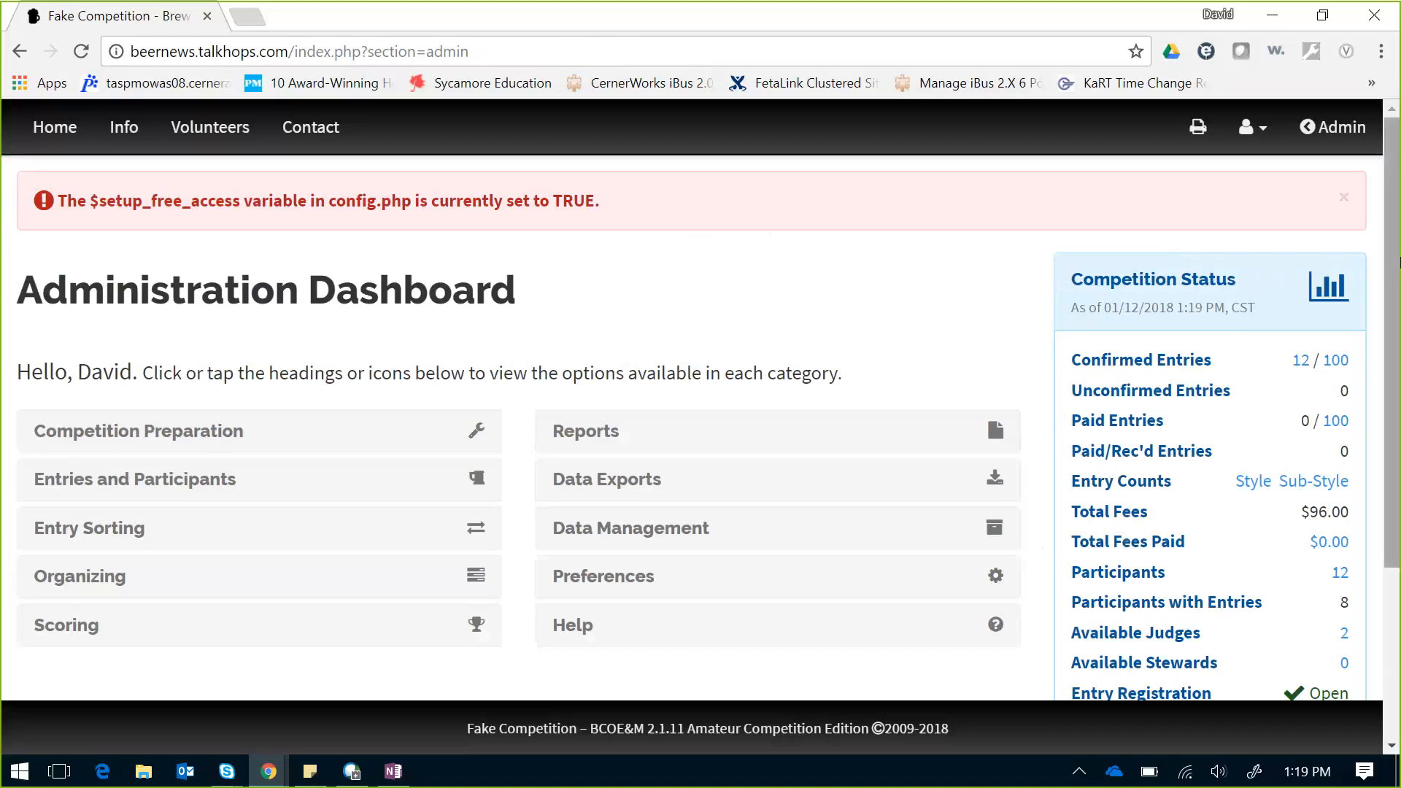
left_click_drag(1395, 222, 1398, 352)
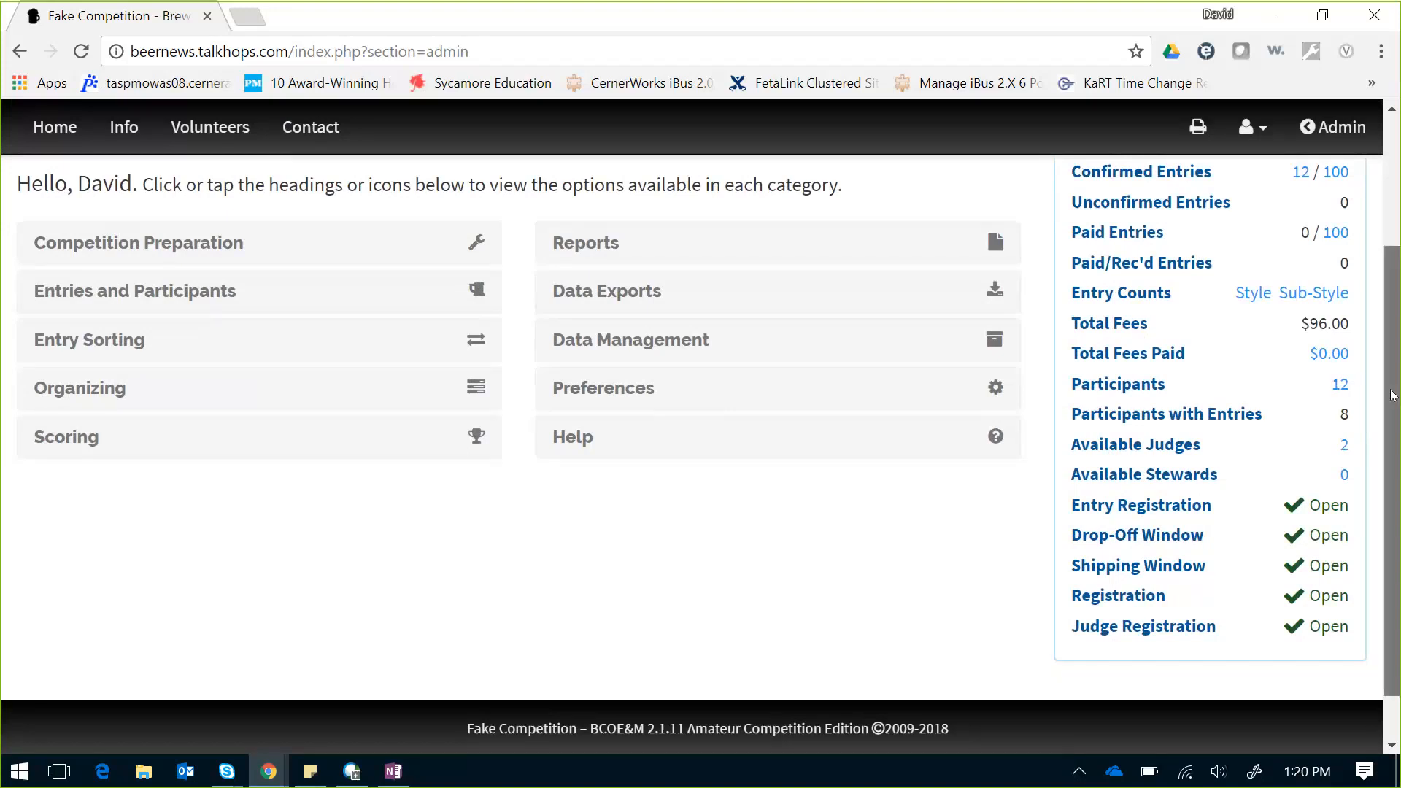
Step: List the competition's two available judges, both free on judging day 2
left_click(1344, 448)
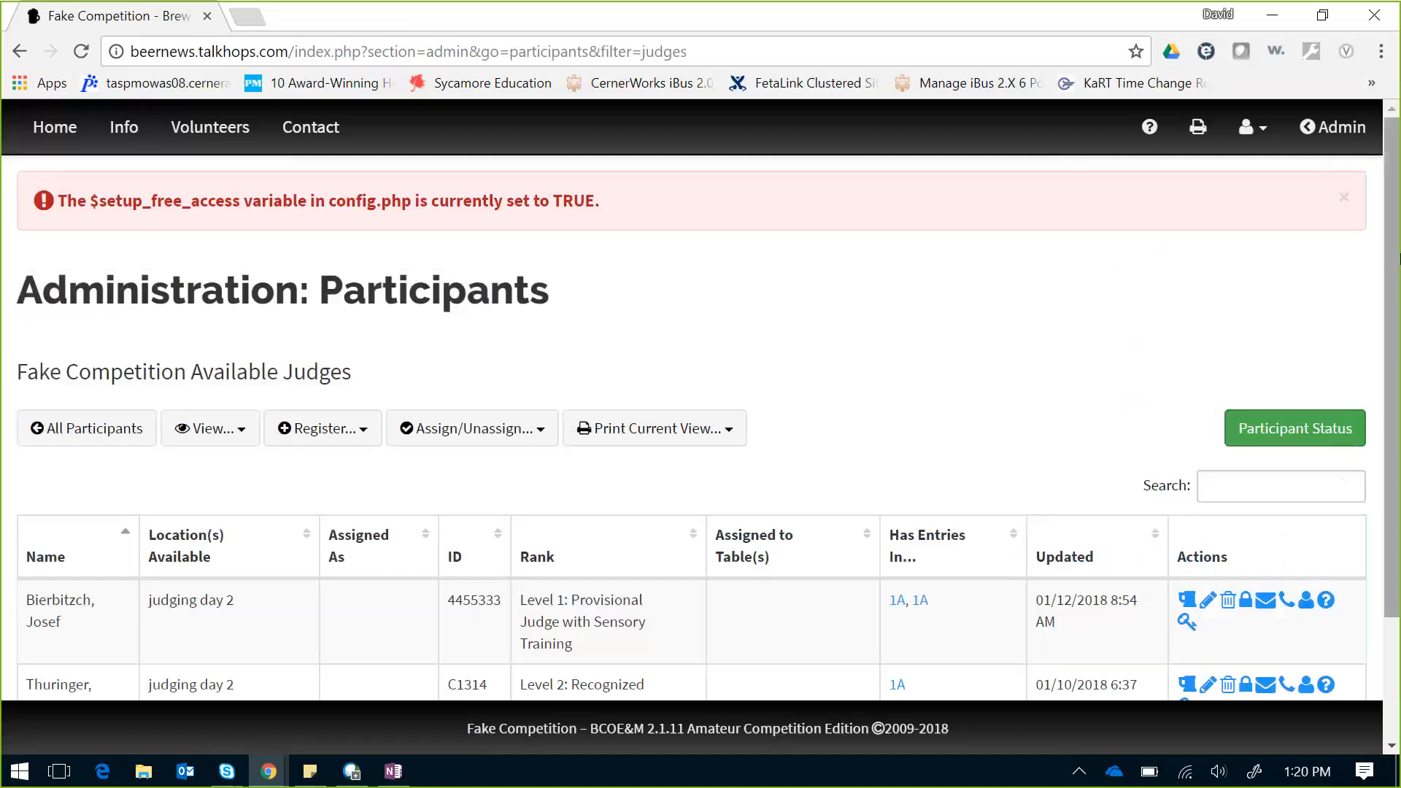
left_click_drag(1397, 257, 1397, 378)
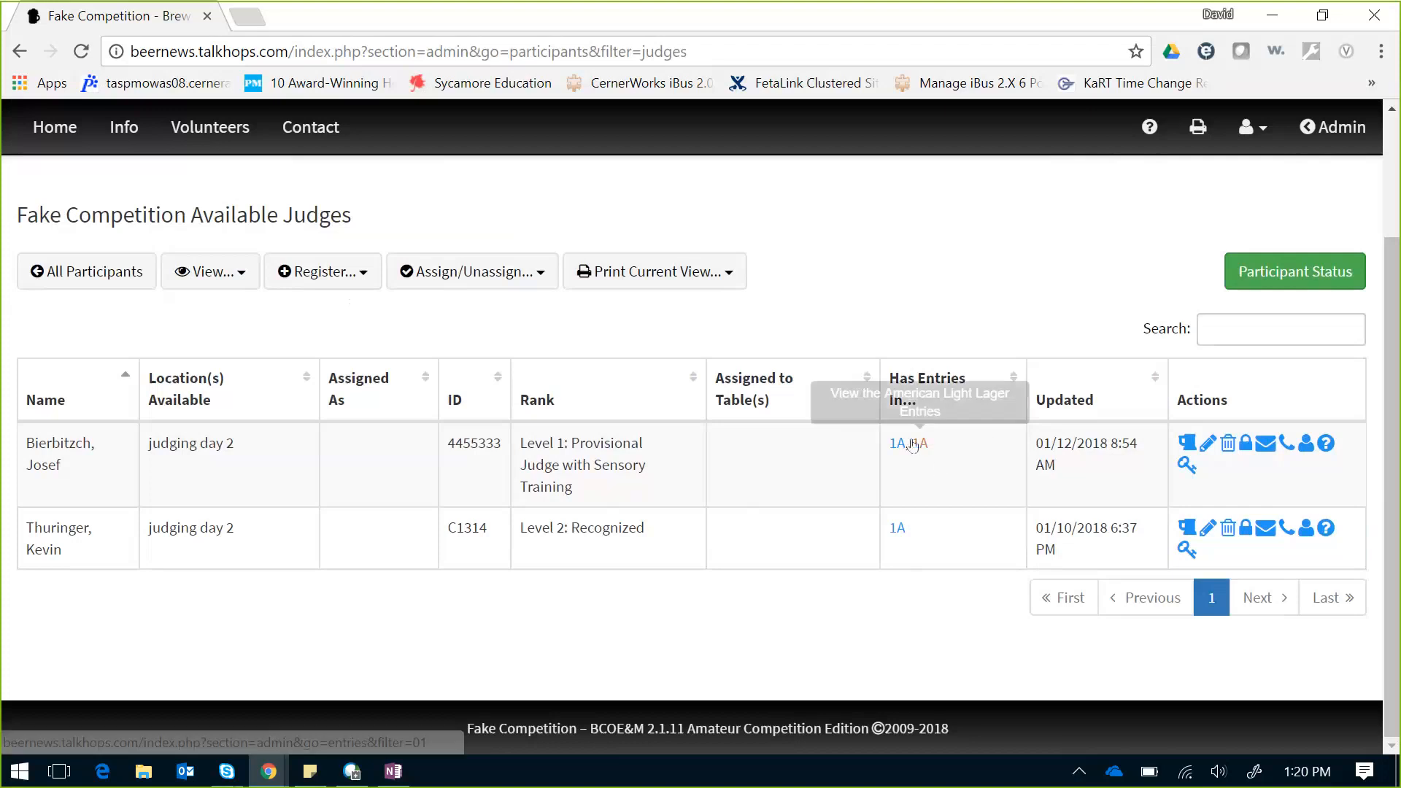
left_click(360, 277)
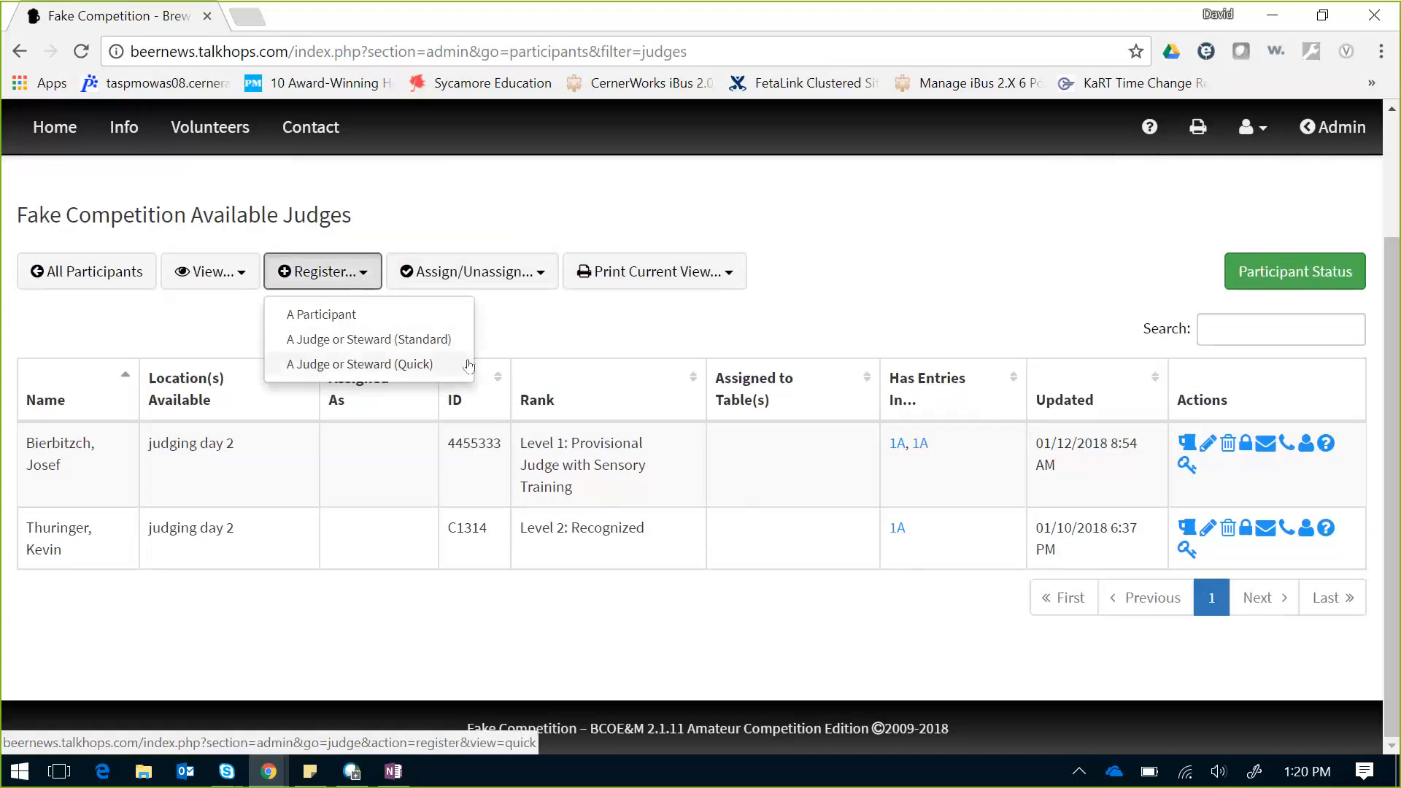
Step: Start a quick judge registration with the saved e-mail and the judge's first and last name
left_click(365, 367)
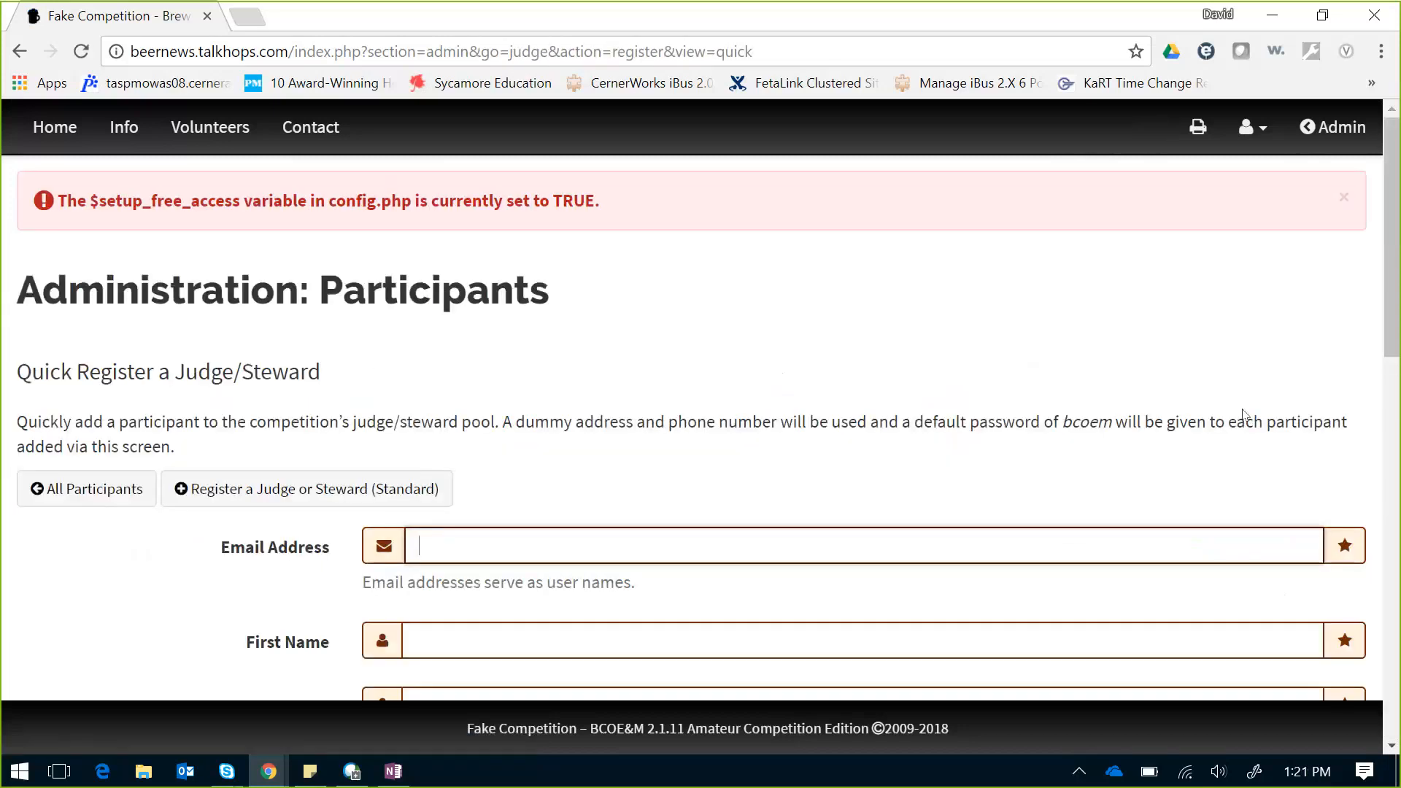
scroll(1393, 357, "down", 3)
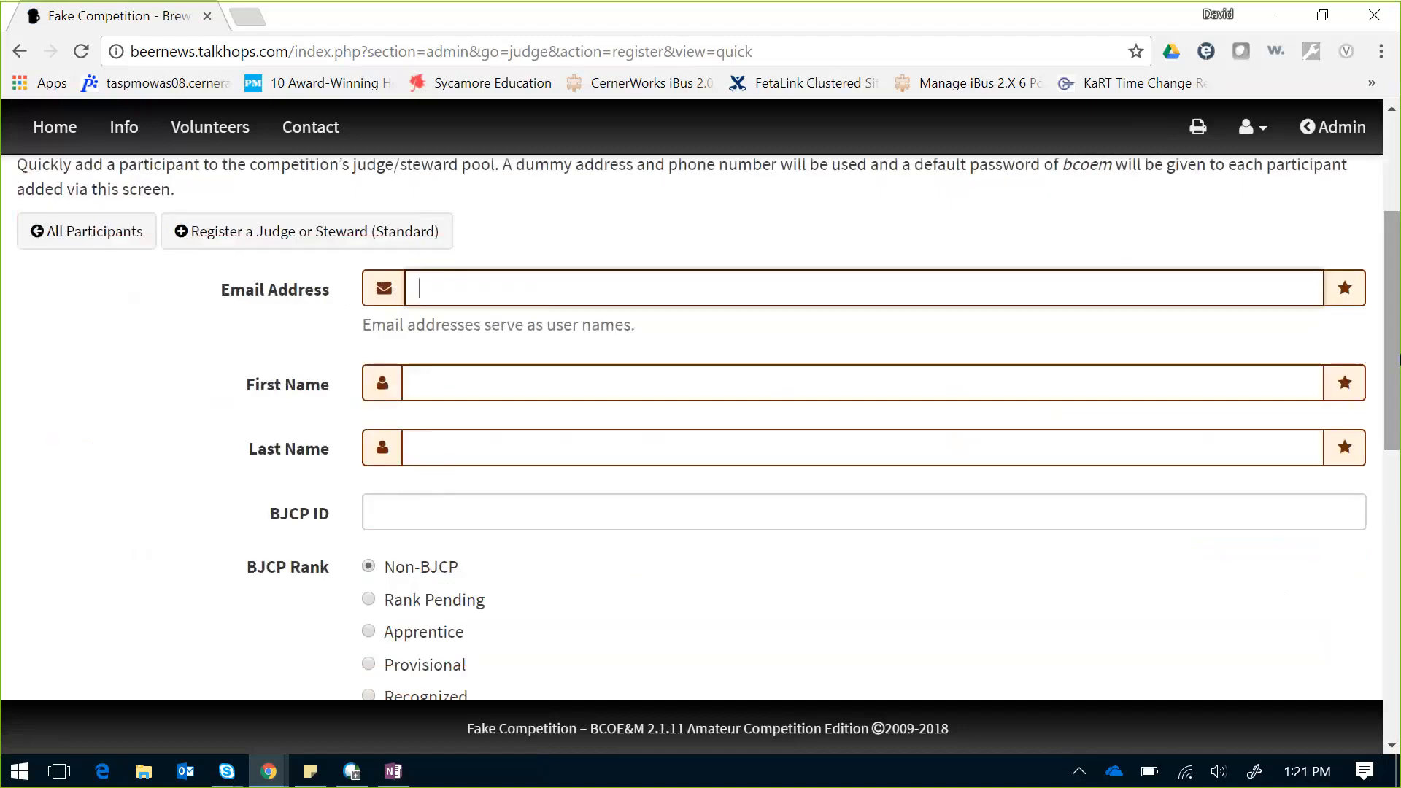
type("schu")
key("Down")
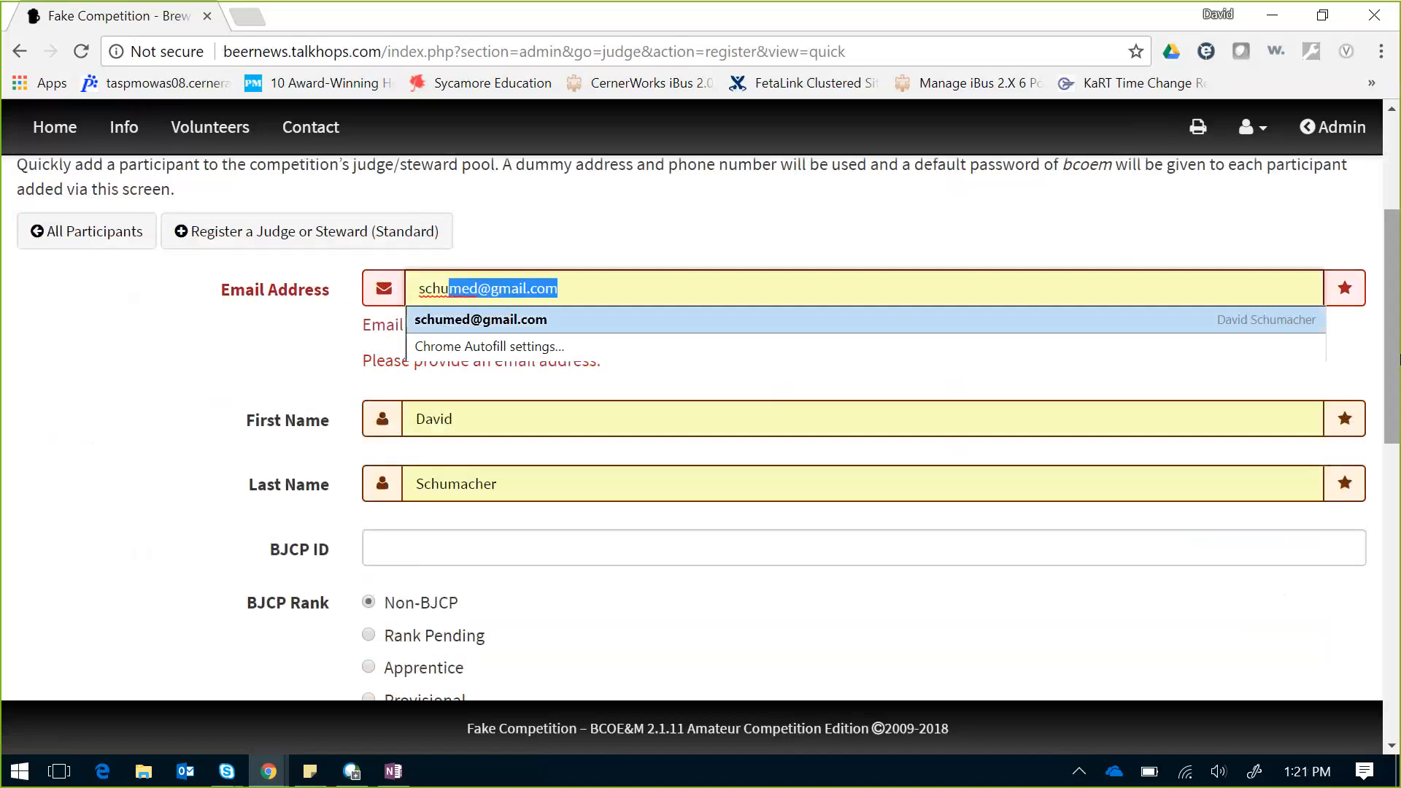
key("Return")
key("Tab")
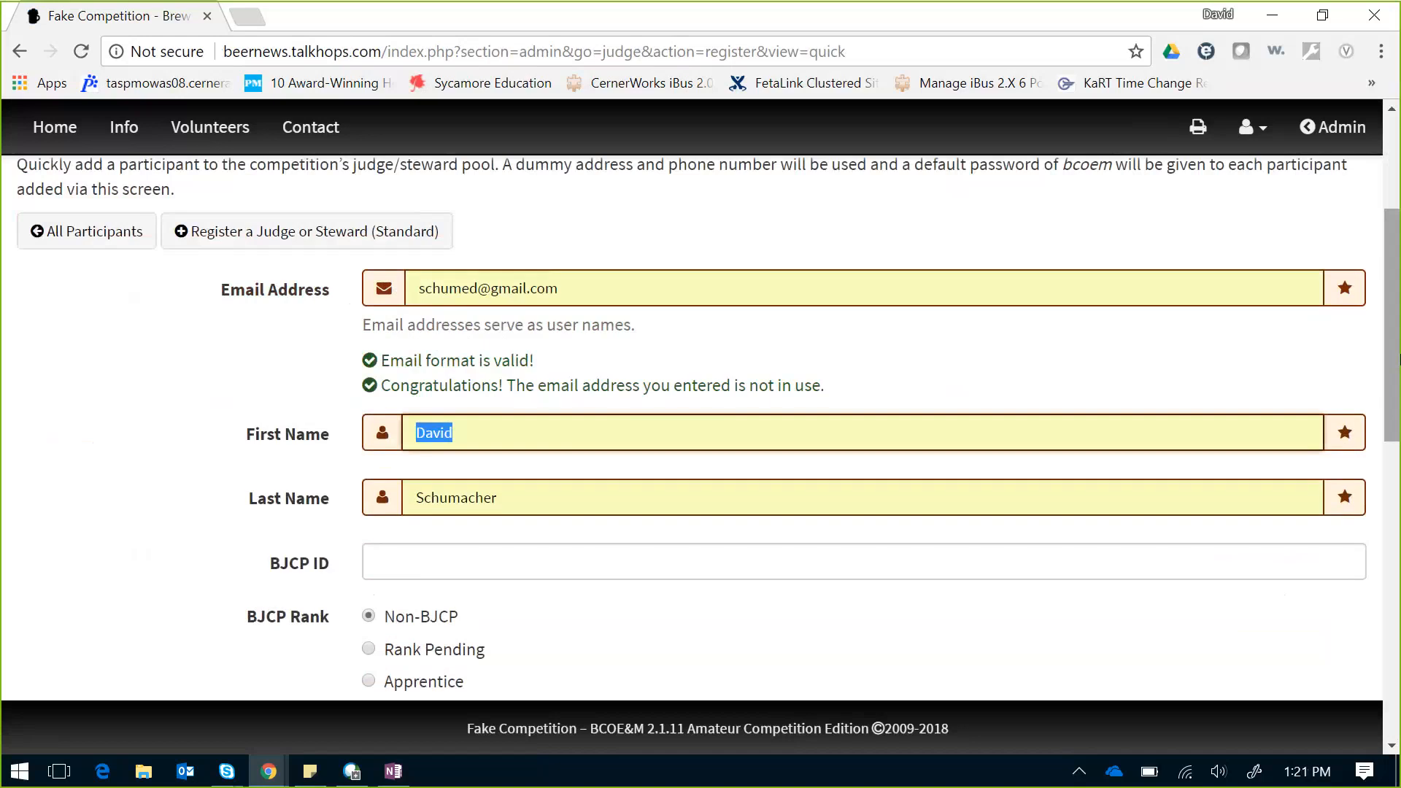
key("Tab")
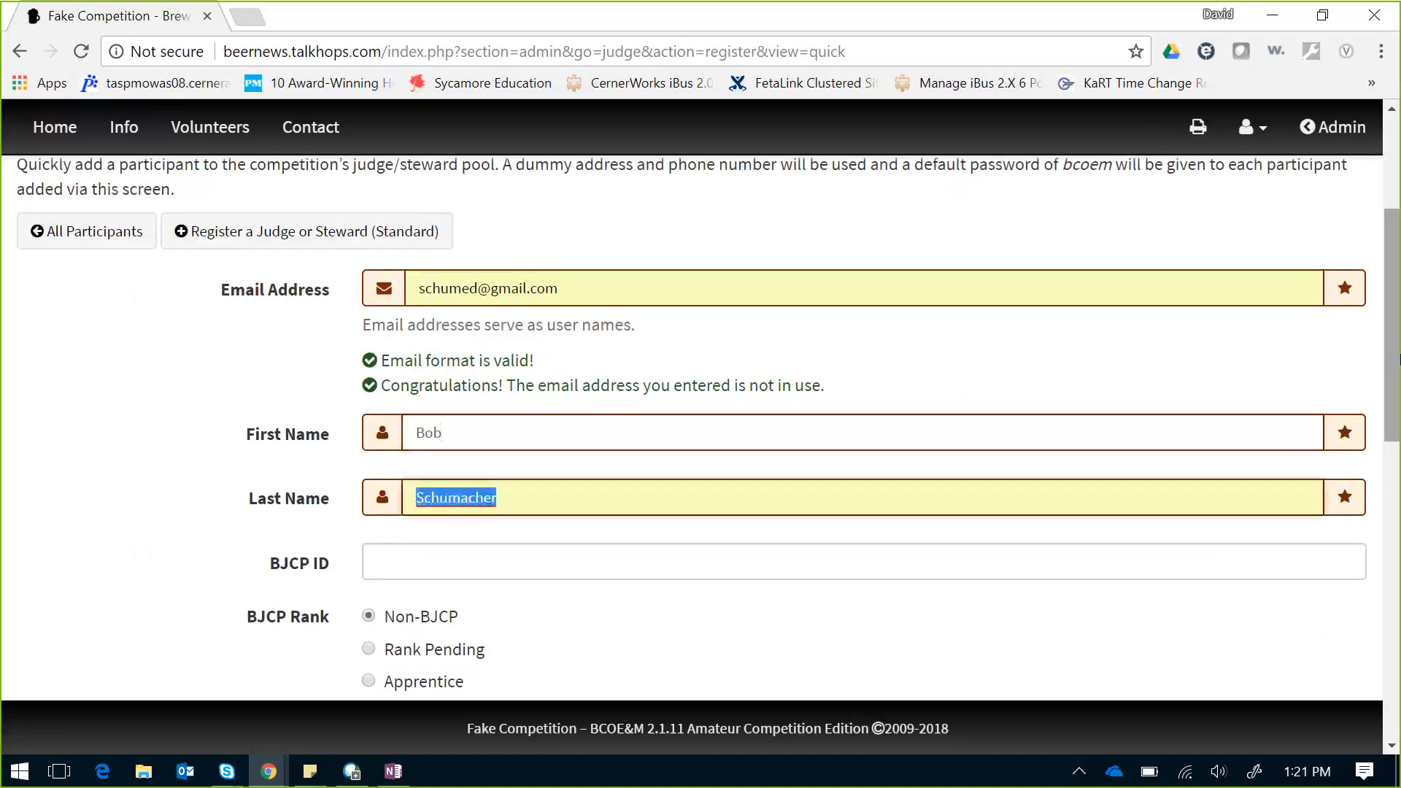
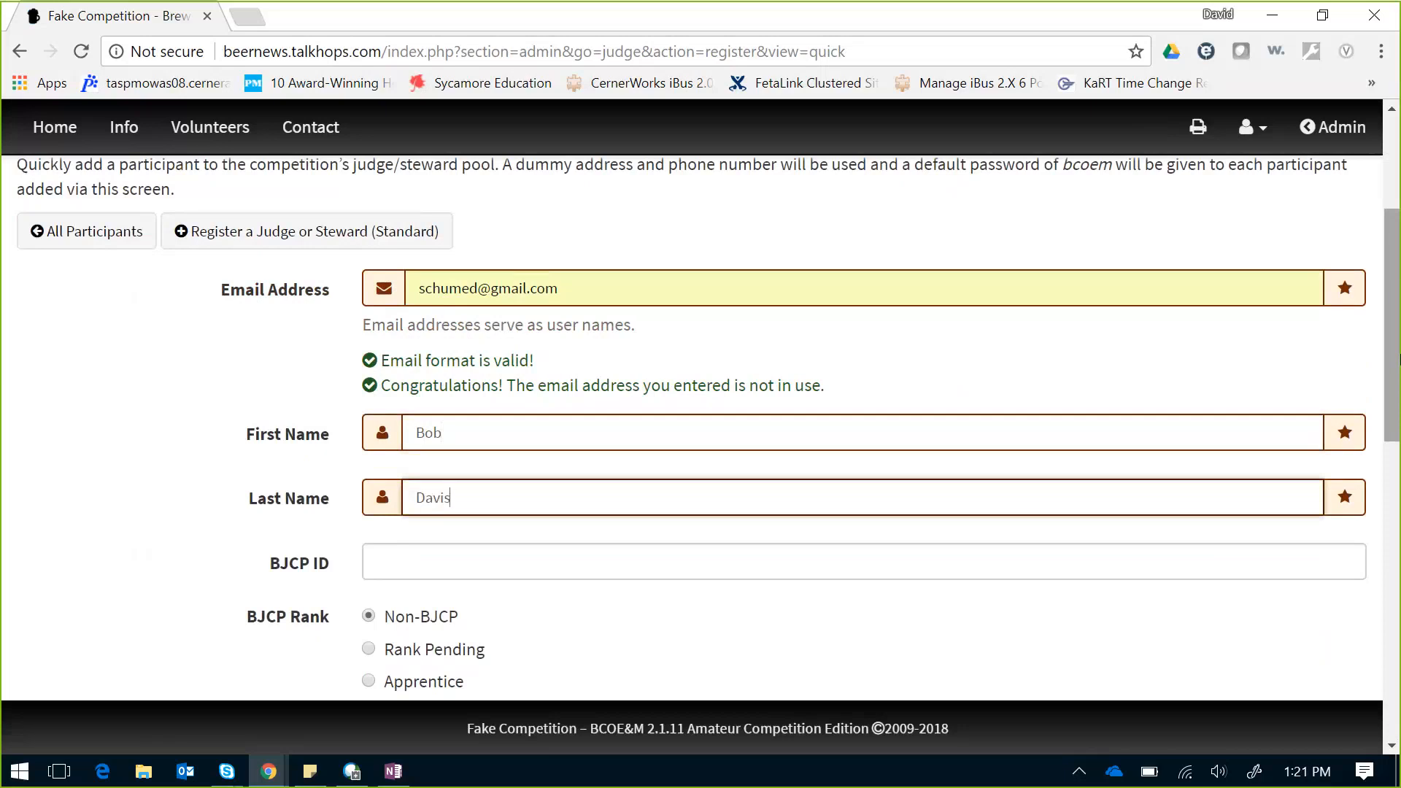
Step: Give the new judge Master rank and availability on judging days 1 and 2
left_click_drag(1399, 294, 1399, 372)
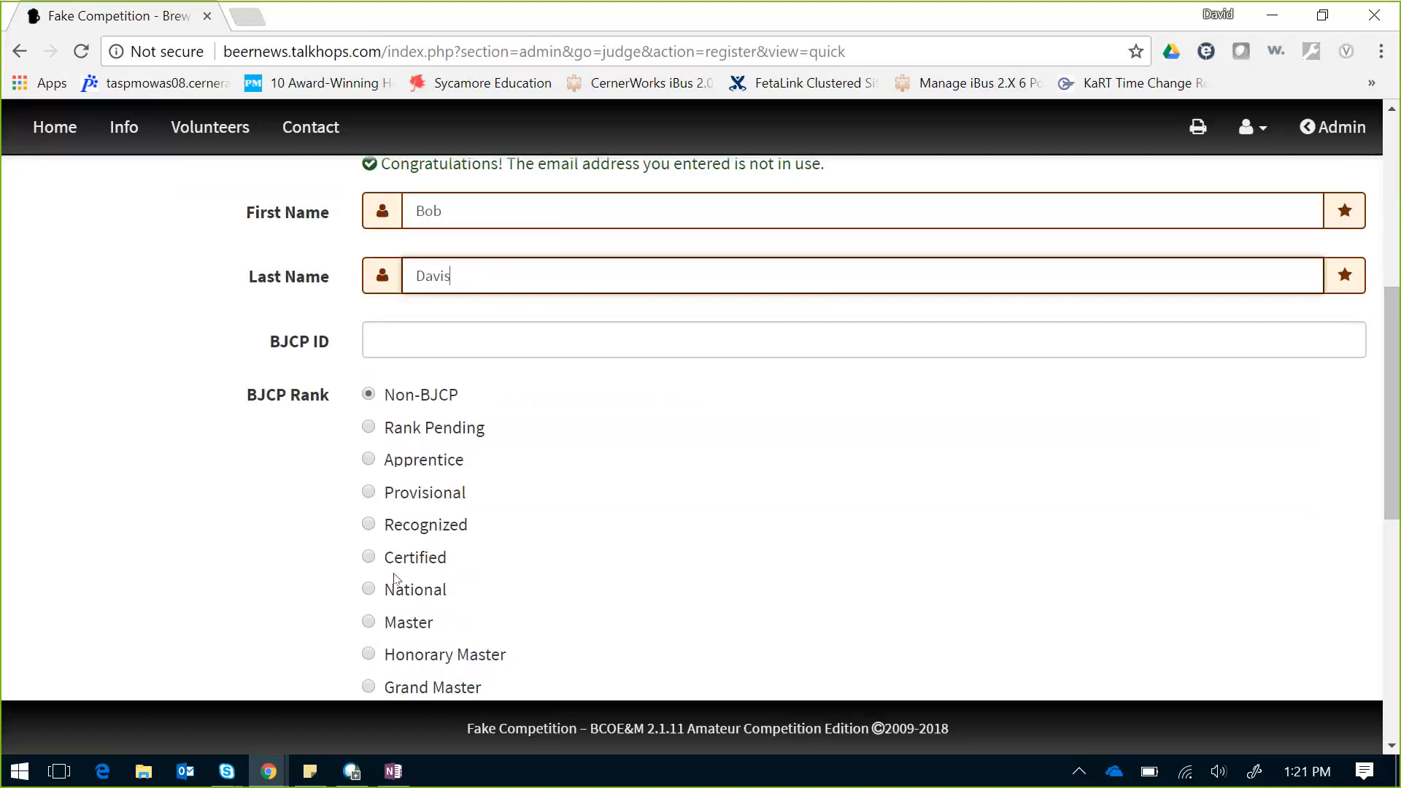
left_click(368, 626)
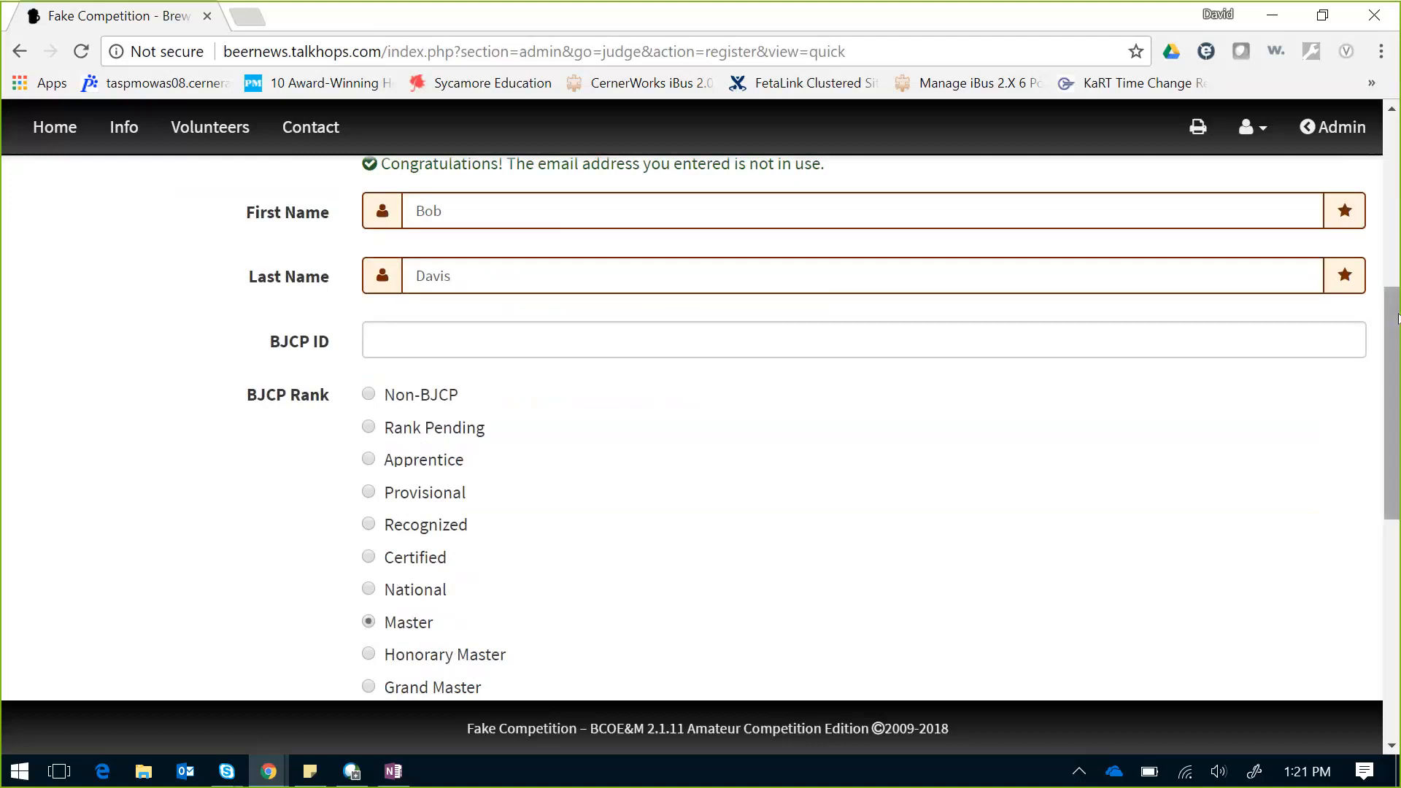
left_click_drag(1397, 318, 1397, 480)
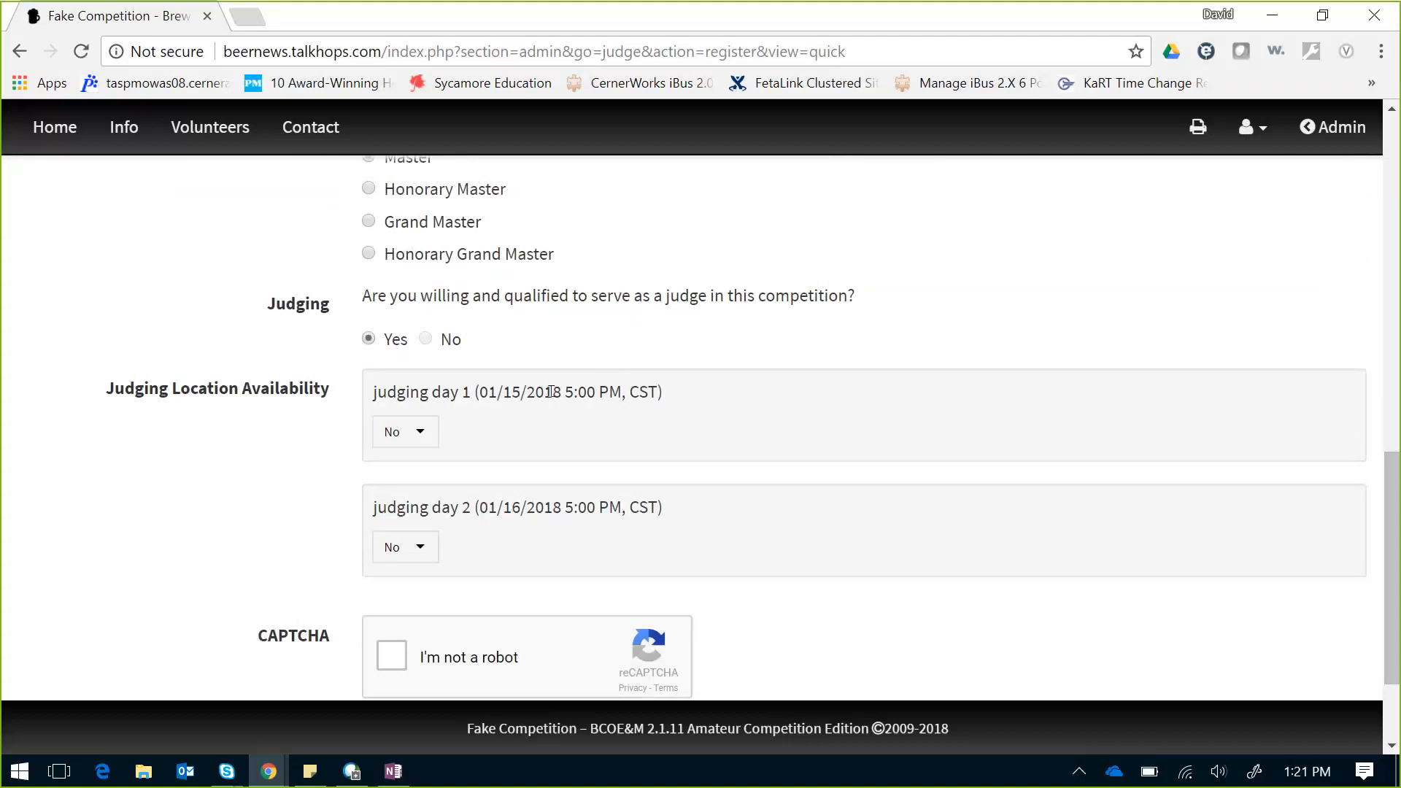
left_click(405, 431)
left_click(398, 544)
left_click(399, 546)
left_click(406, 618)
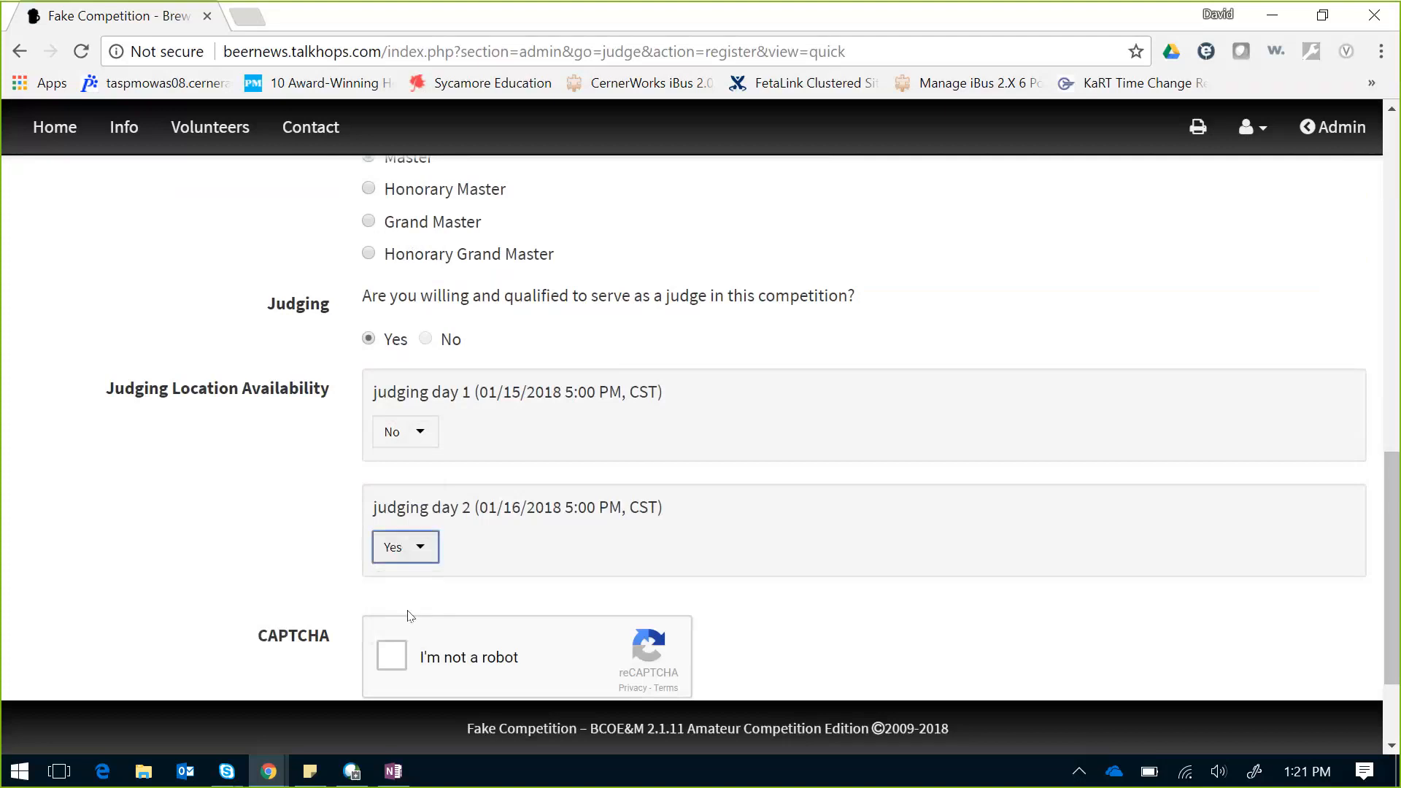
left_click(428, 431)
left_click(407, 432)
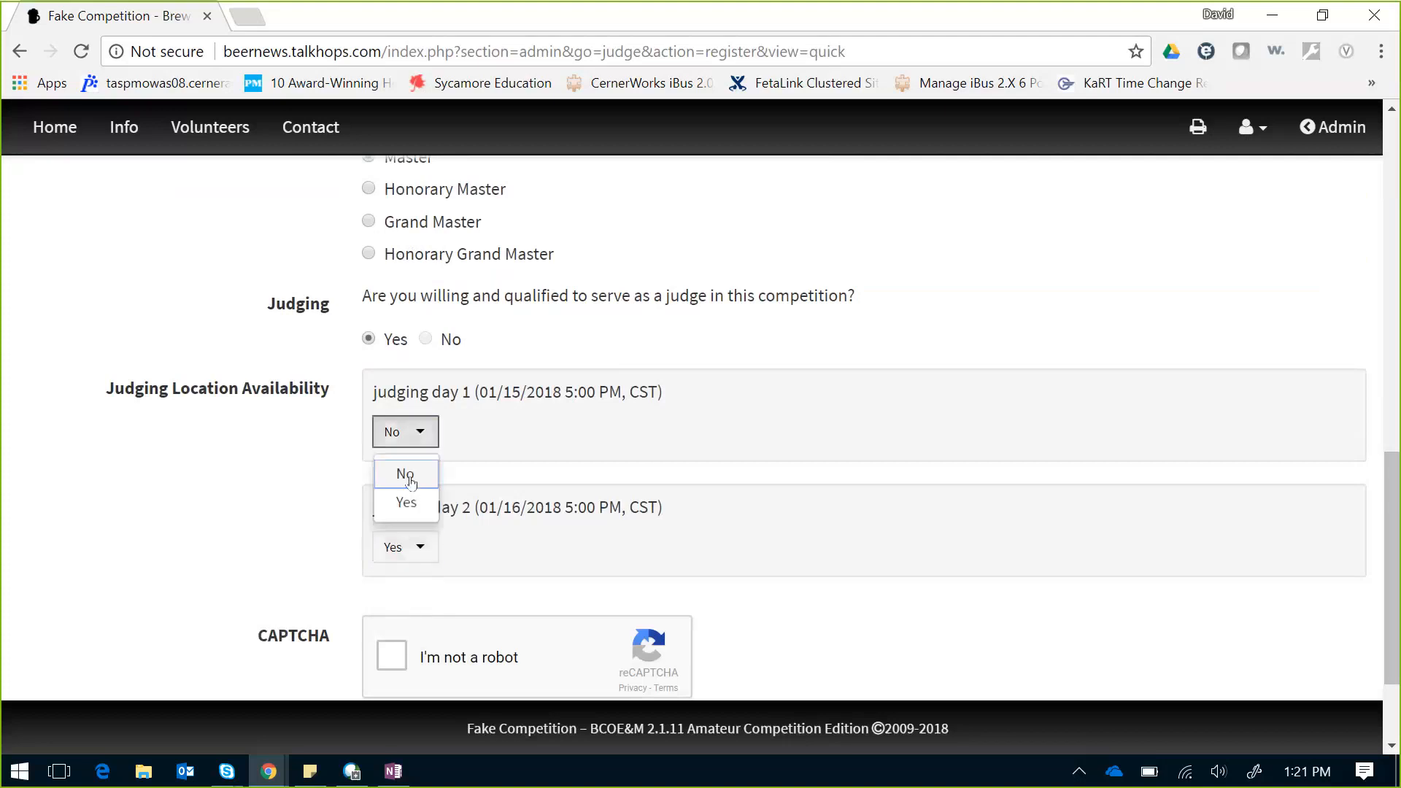
left_click(406, 501)
Step: Pass the CAPTCHA check and submit the judge registration
left_click(392, 656)
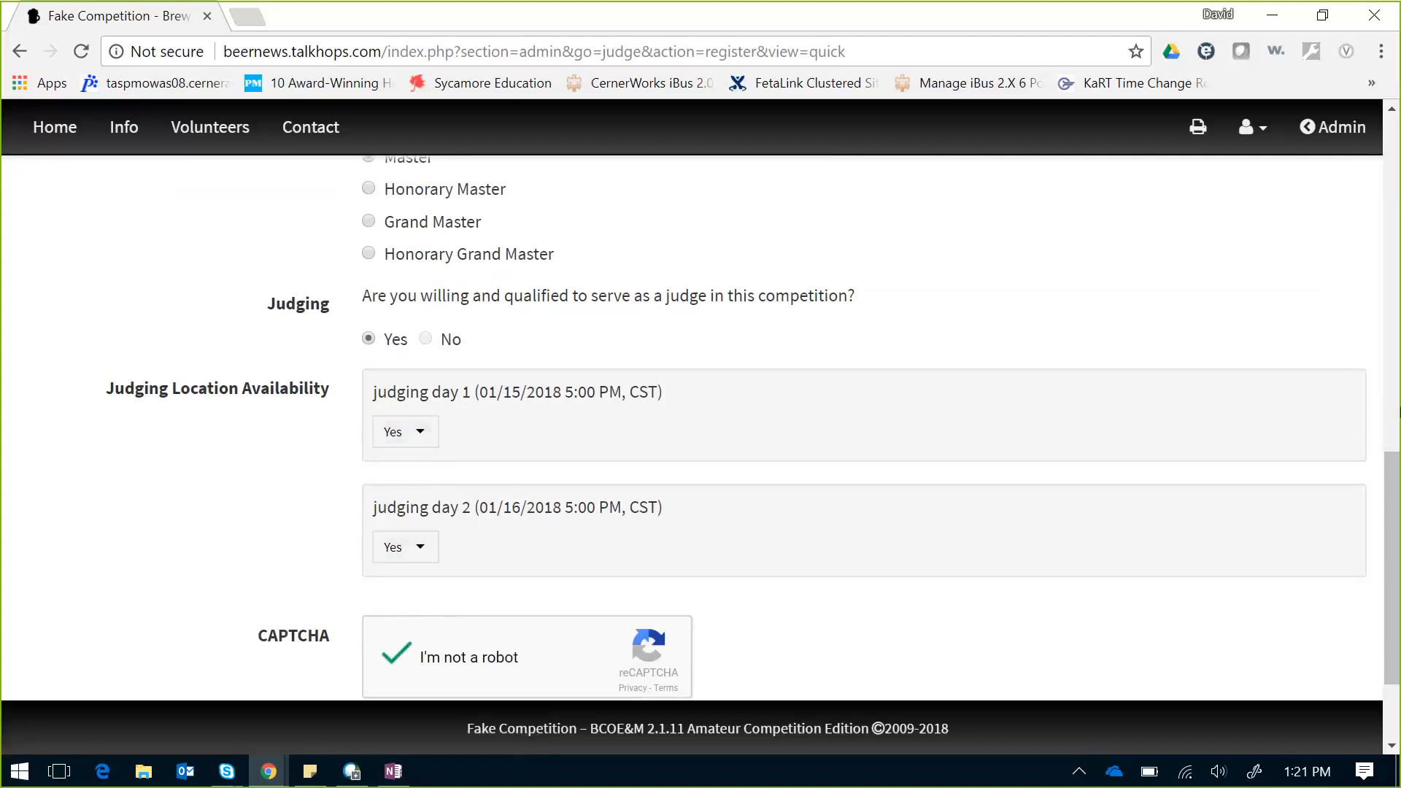
left_click_drag(1397, 509, 1398, 562)
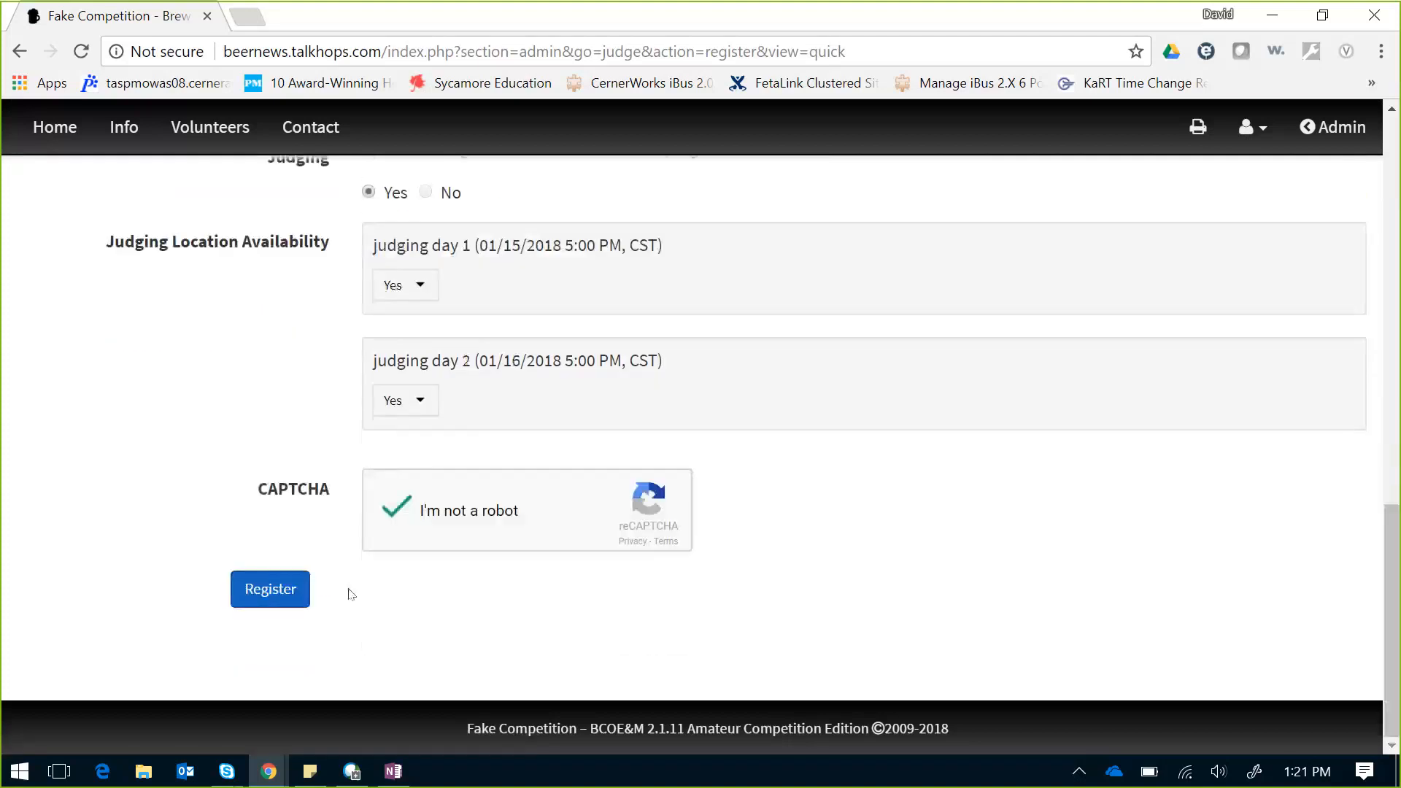
left_click(256, 584)
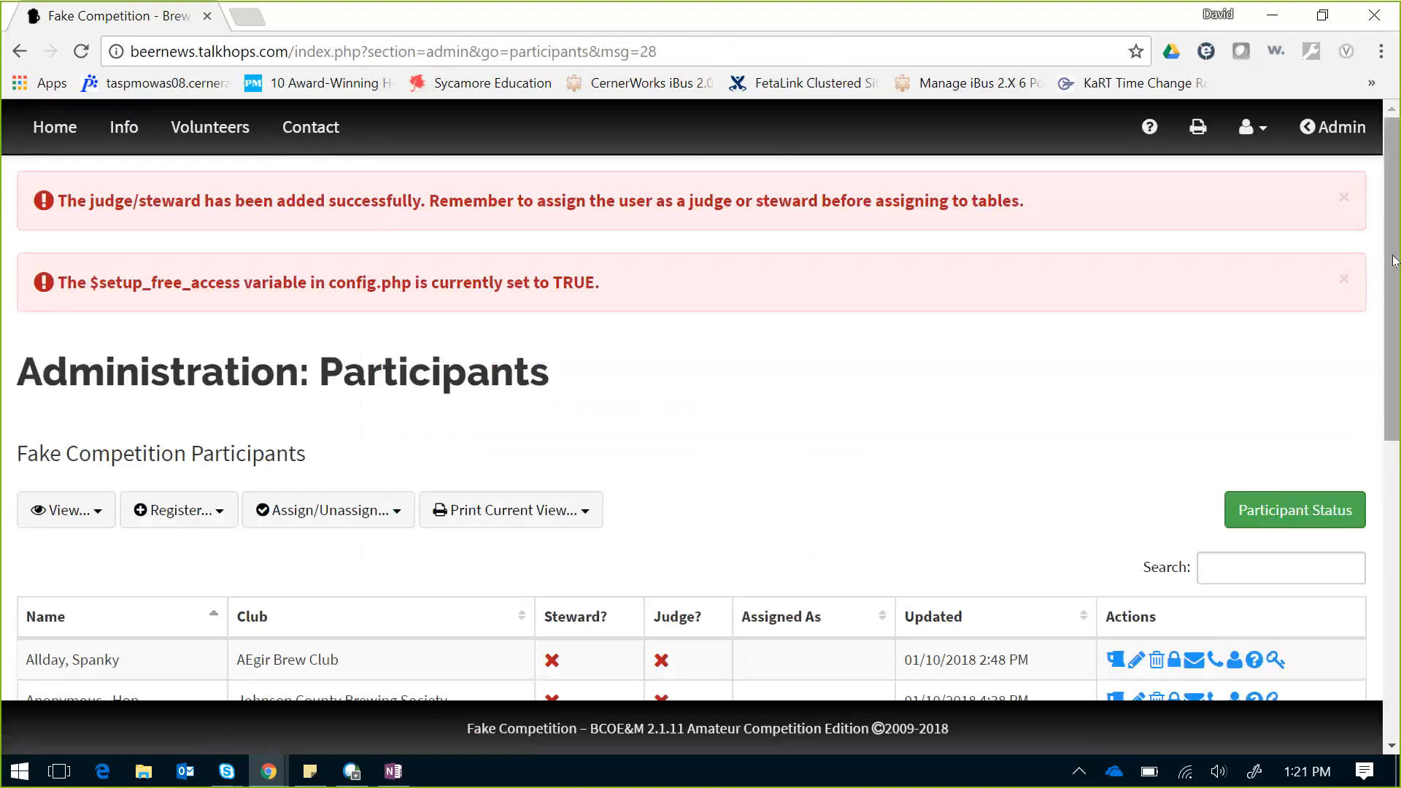
Step: Check the Available Judges list for the new Level 5 Master judge available both days
left_click_drag(1392, 233, 1346, 240)
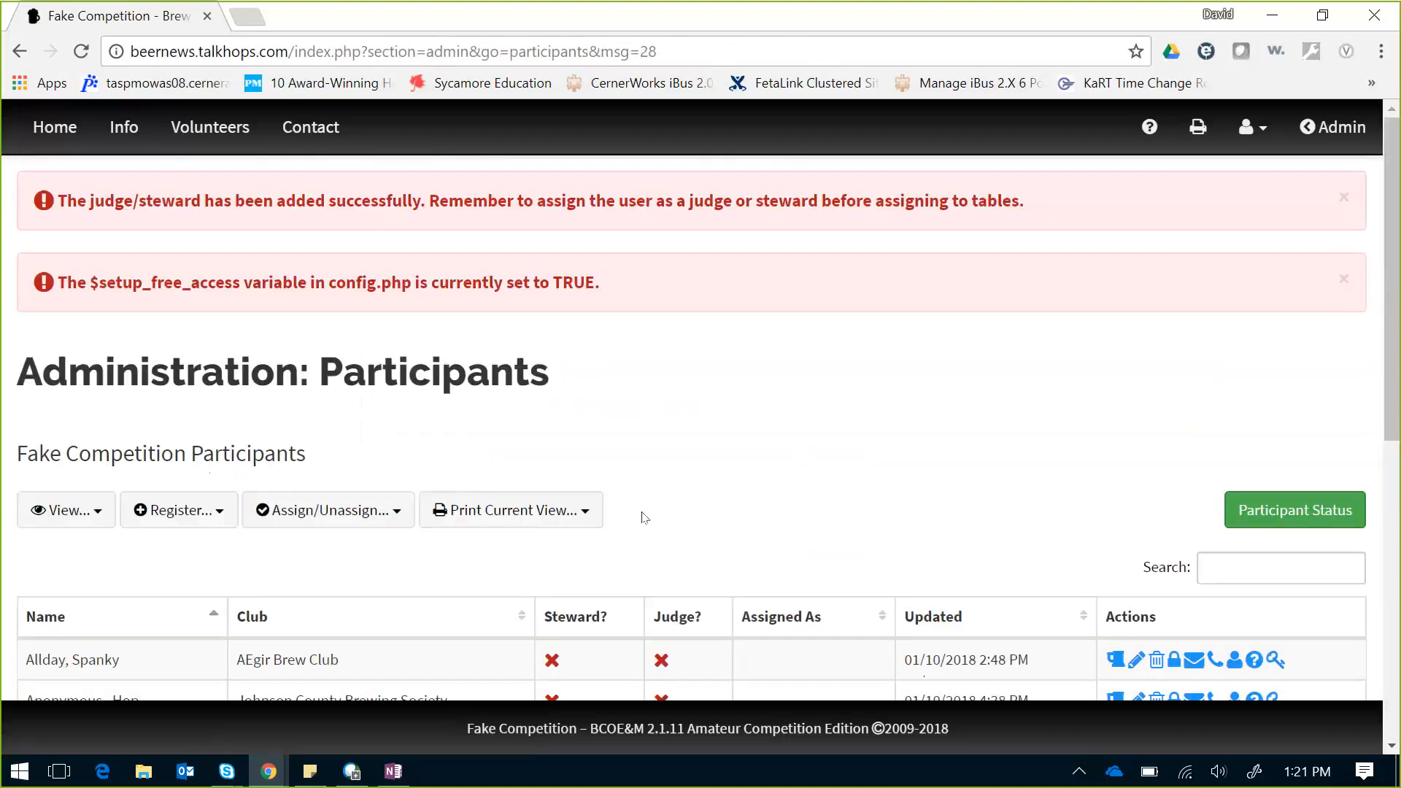
left_click(95, 512)
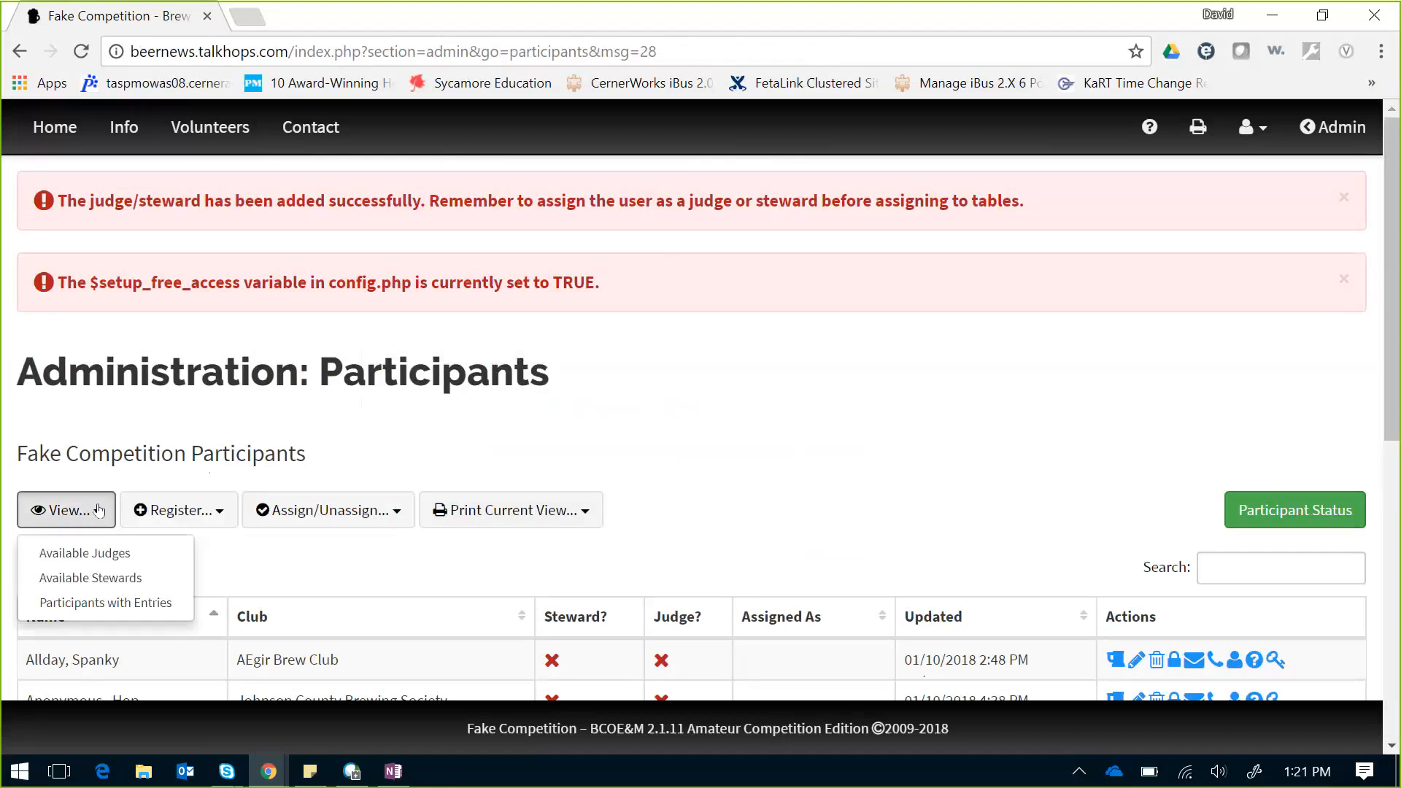
left_click(76, 562)
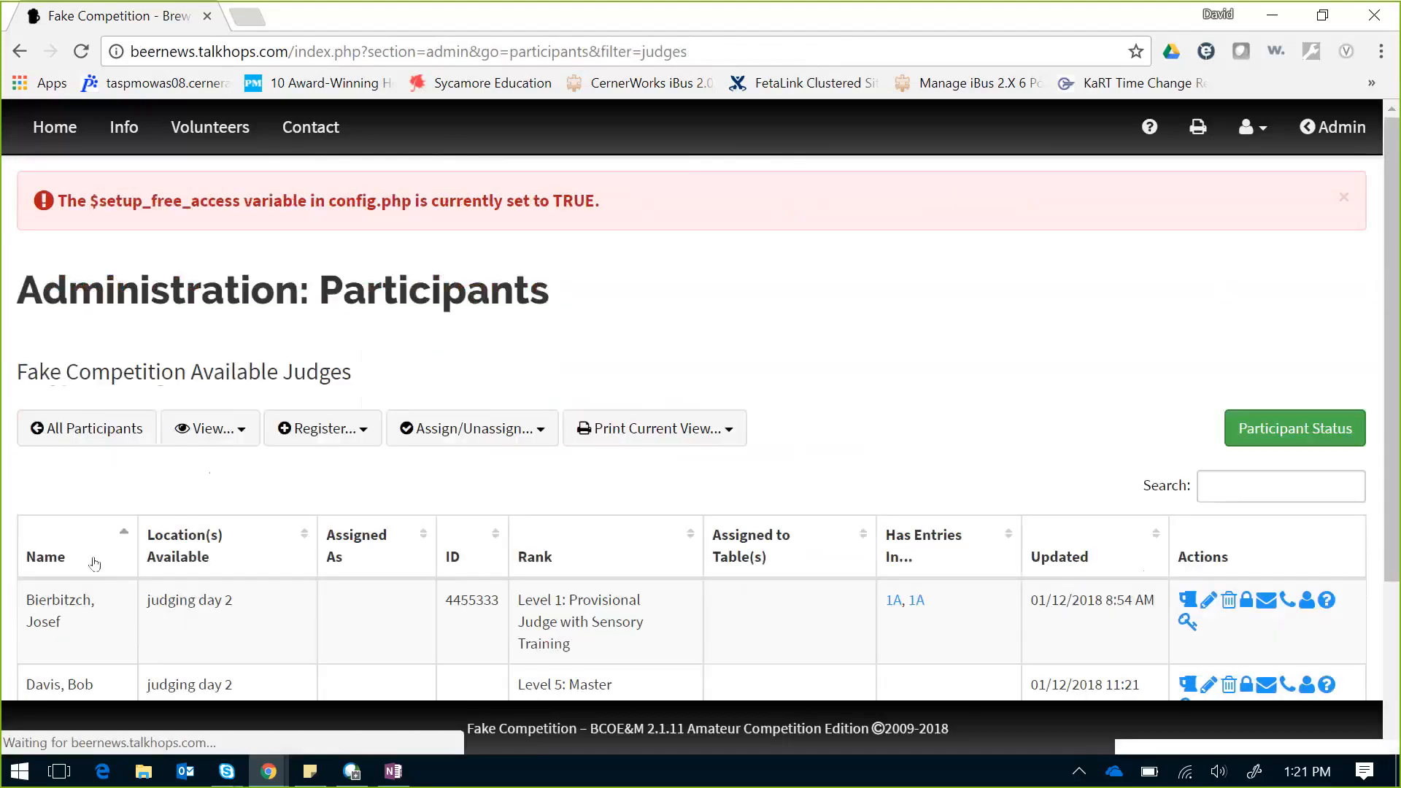
scroll(1398, 398, "down", 3)
scroll(1398, 398, "down", 1)
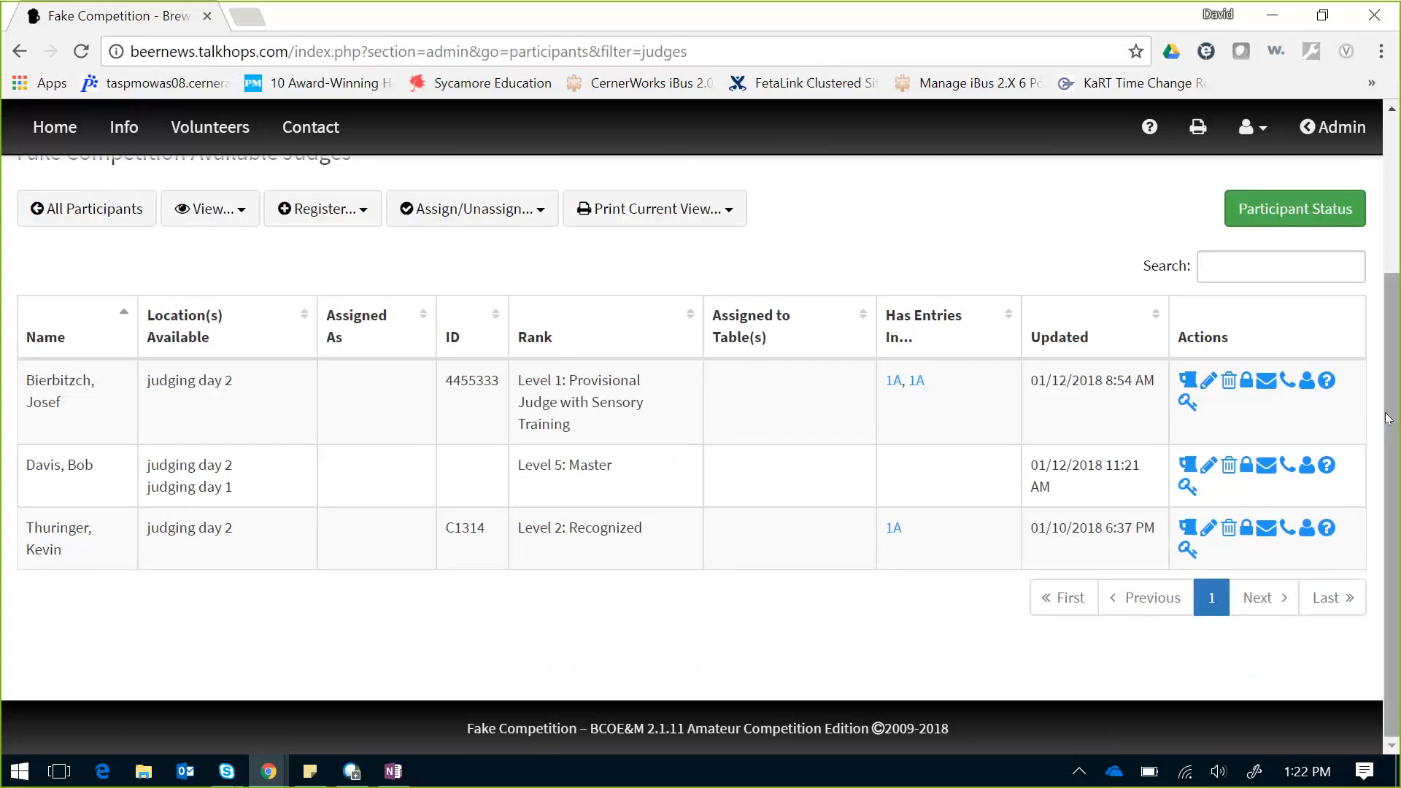
scroll(1378, 278, "up", 1)
scroll(1378, 277, "up", 2)
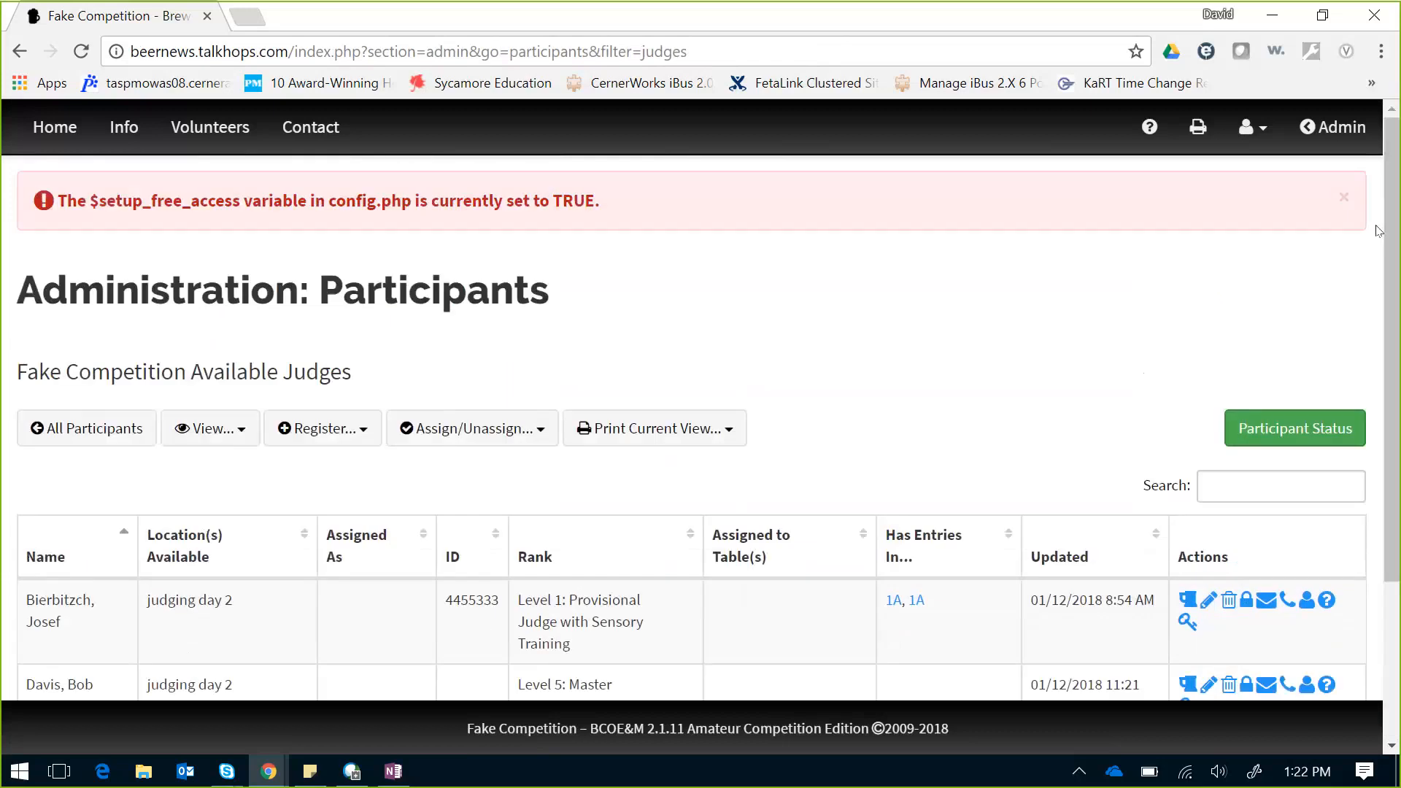
left_click(1332, 130)
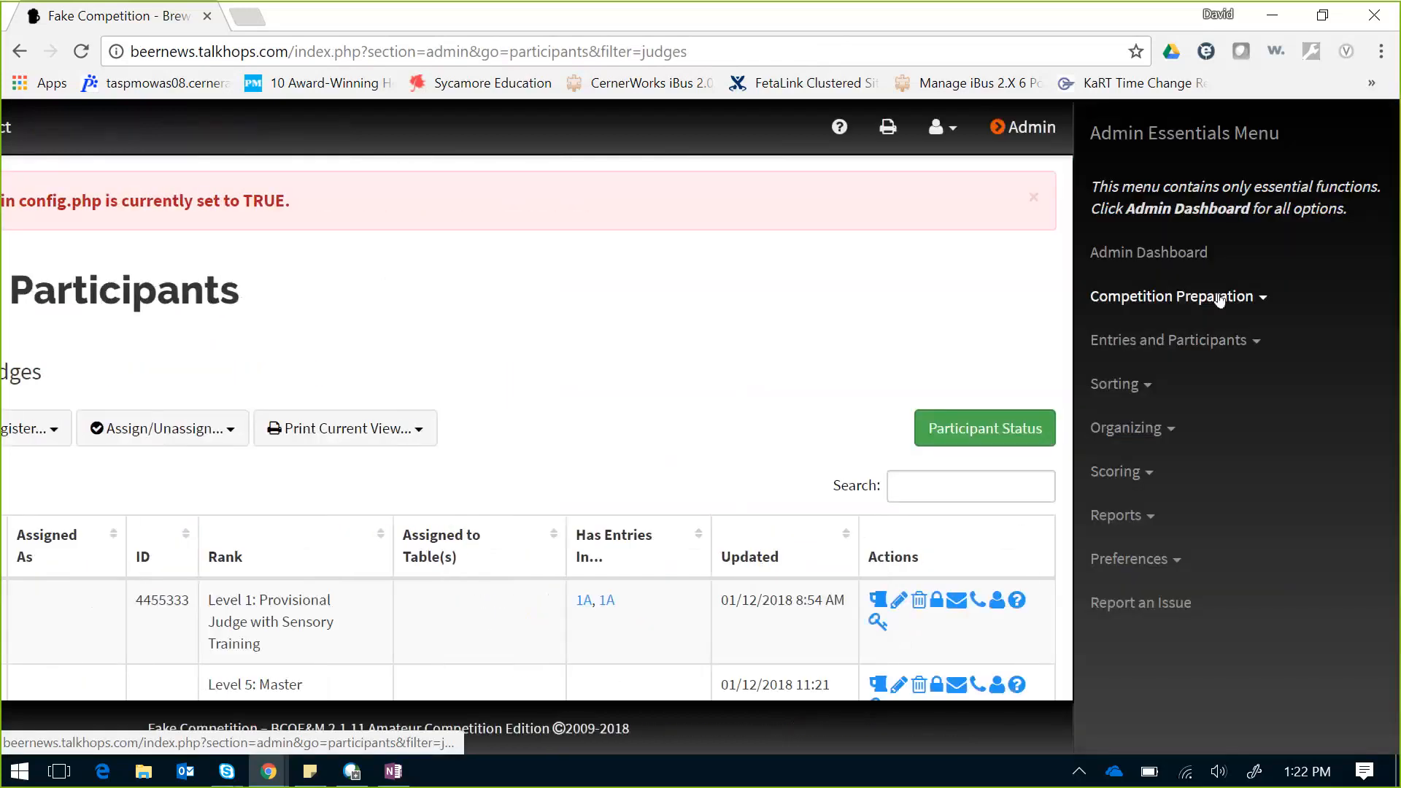
Step: From the Administration Dashboard, open Sponsors management under Competition Preparation
left_click(1179, 256)
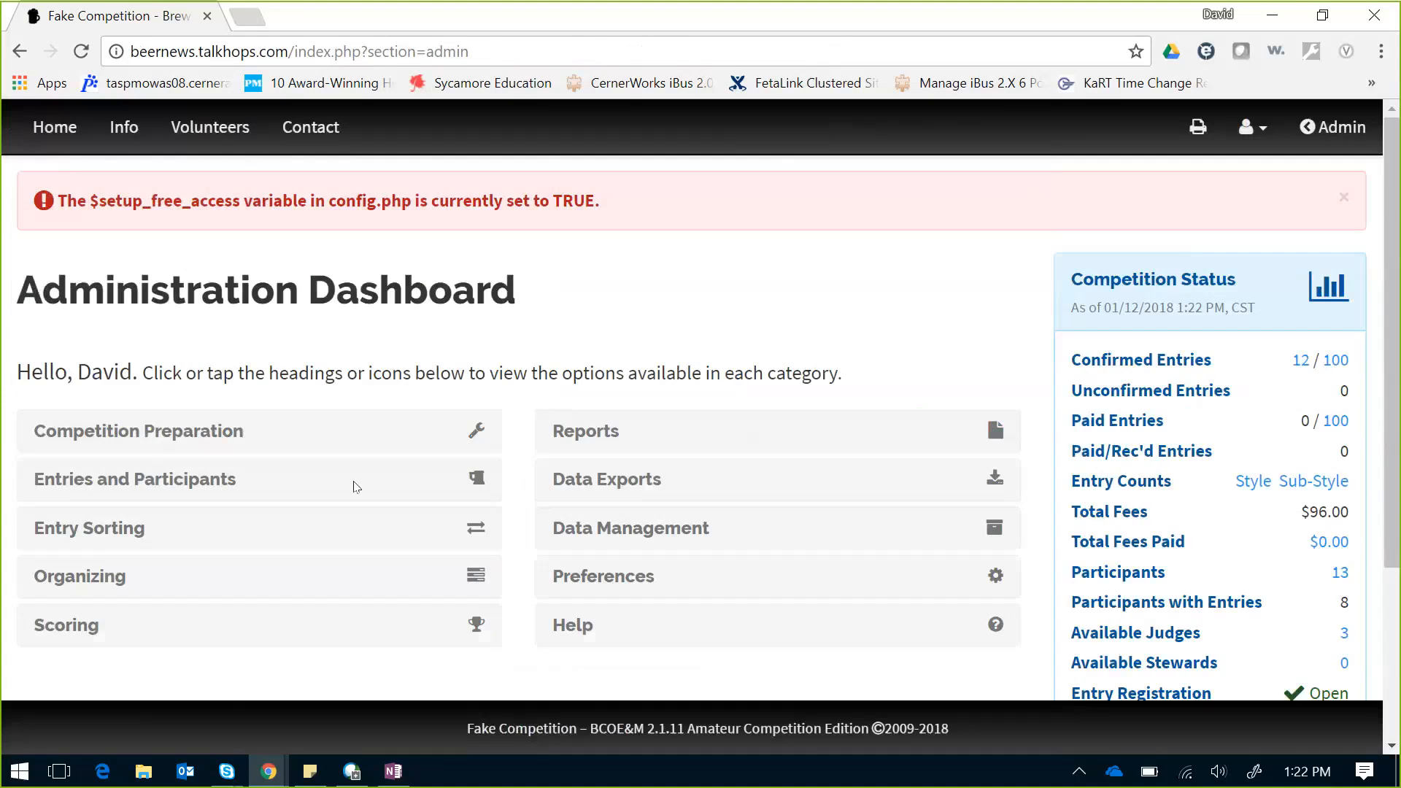
left_click(150, 490)
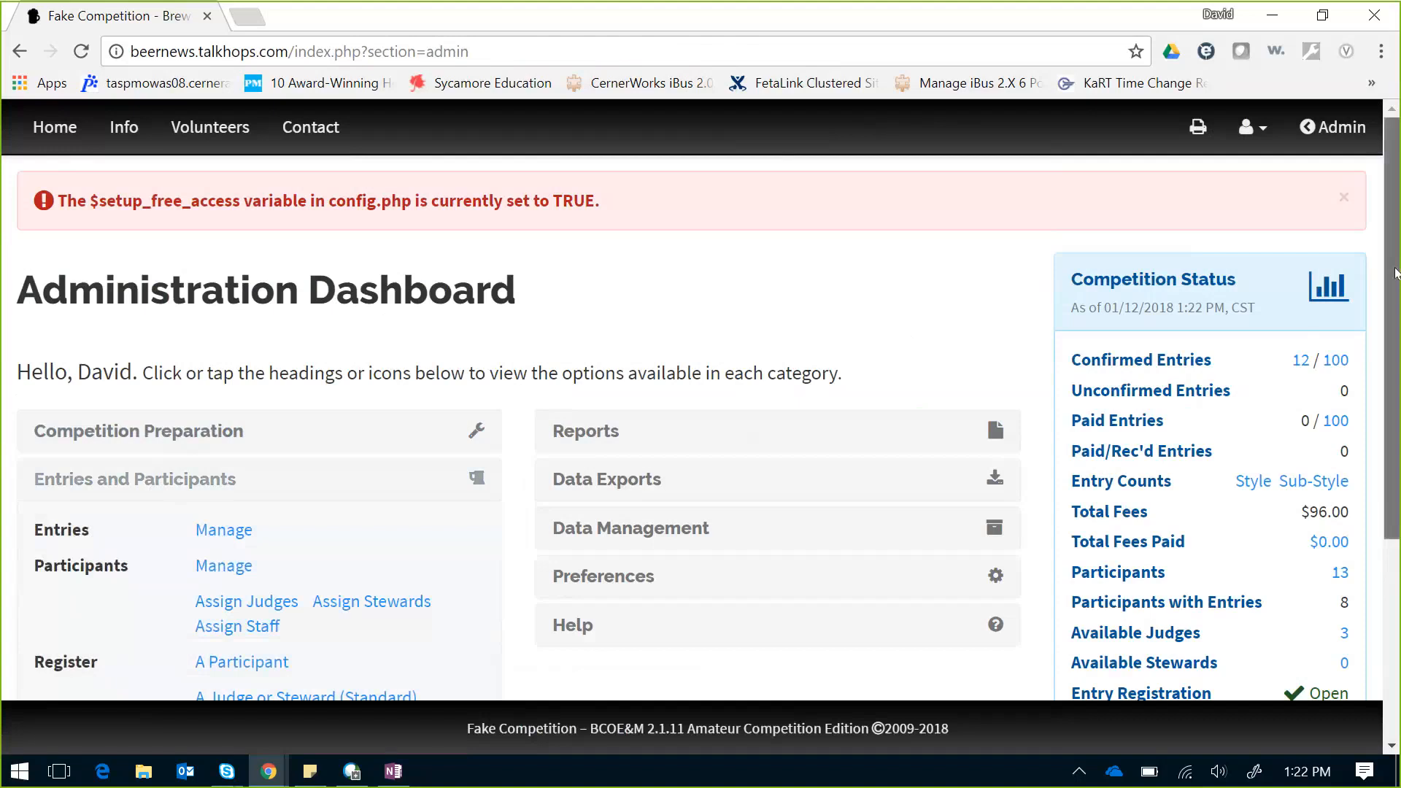
scroll(1395, 272, "down", 4)
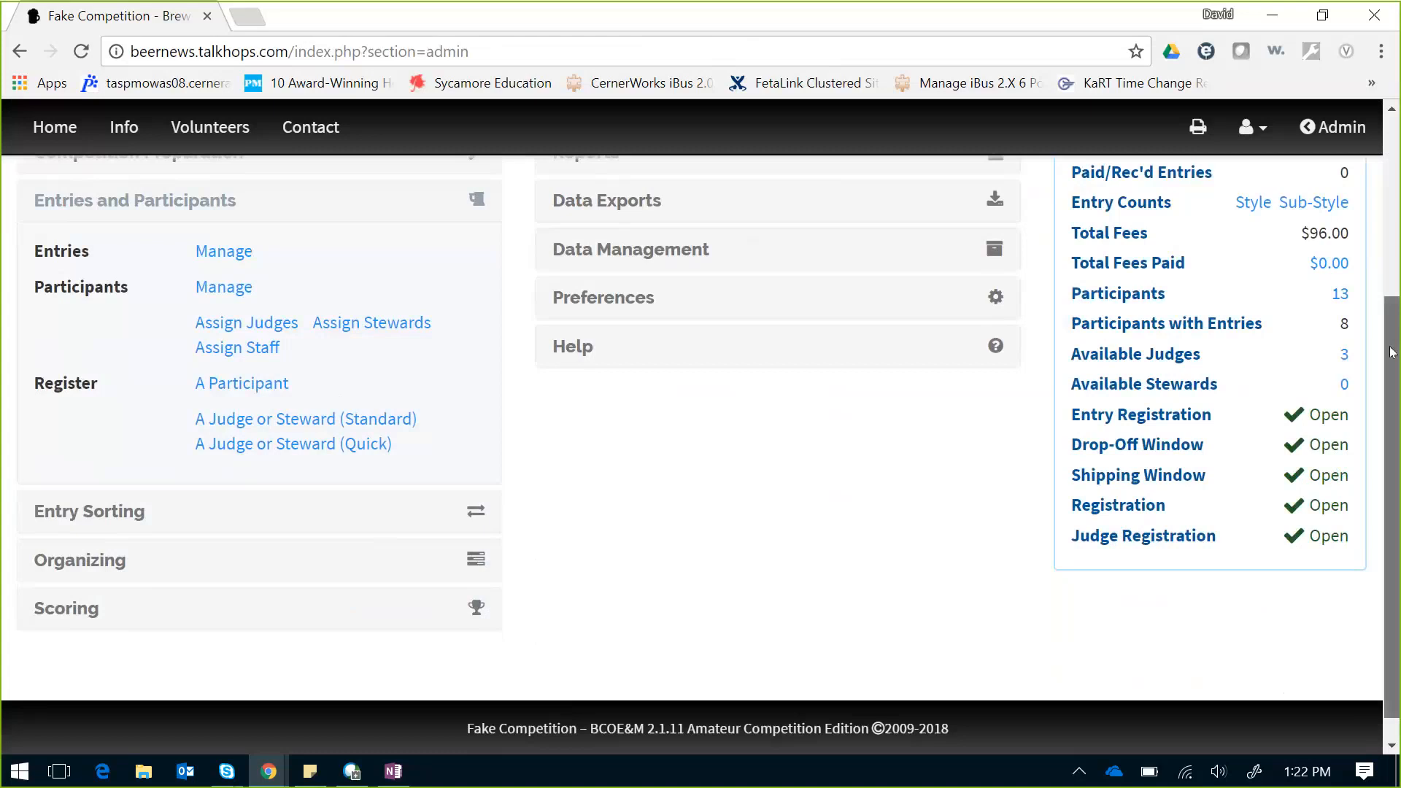
scroll(1392, 353, "up", 3)
left_click(188, 313)
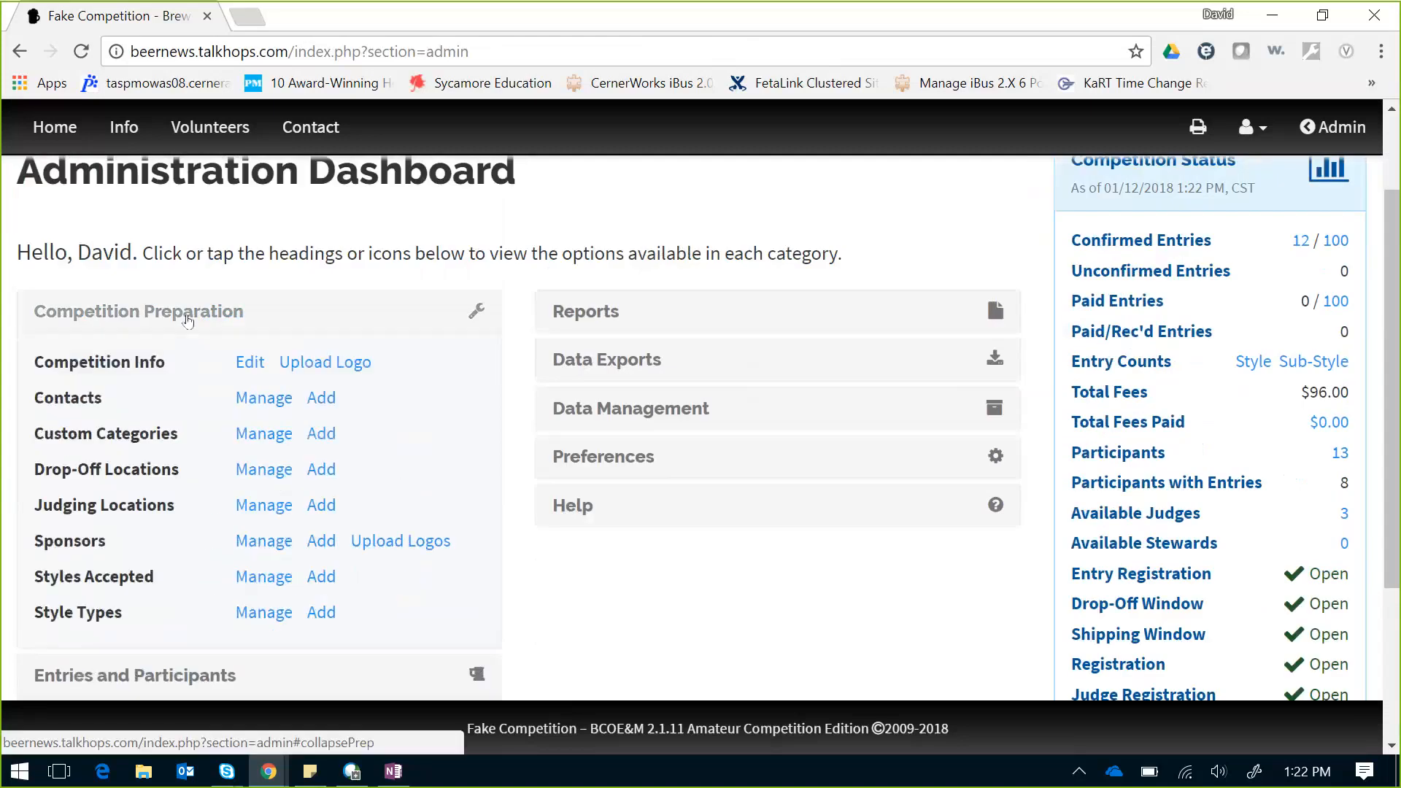
left_click(259, 546)
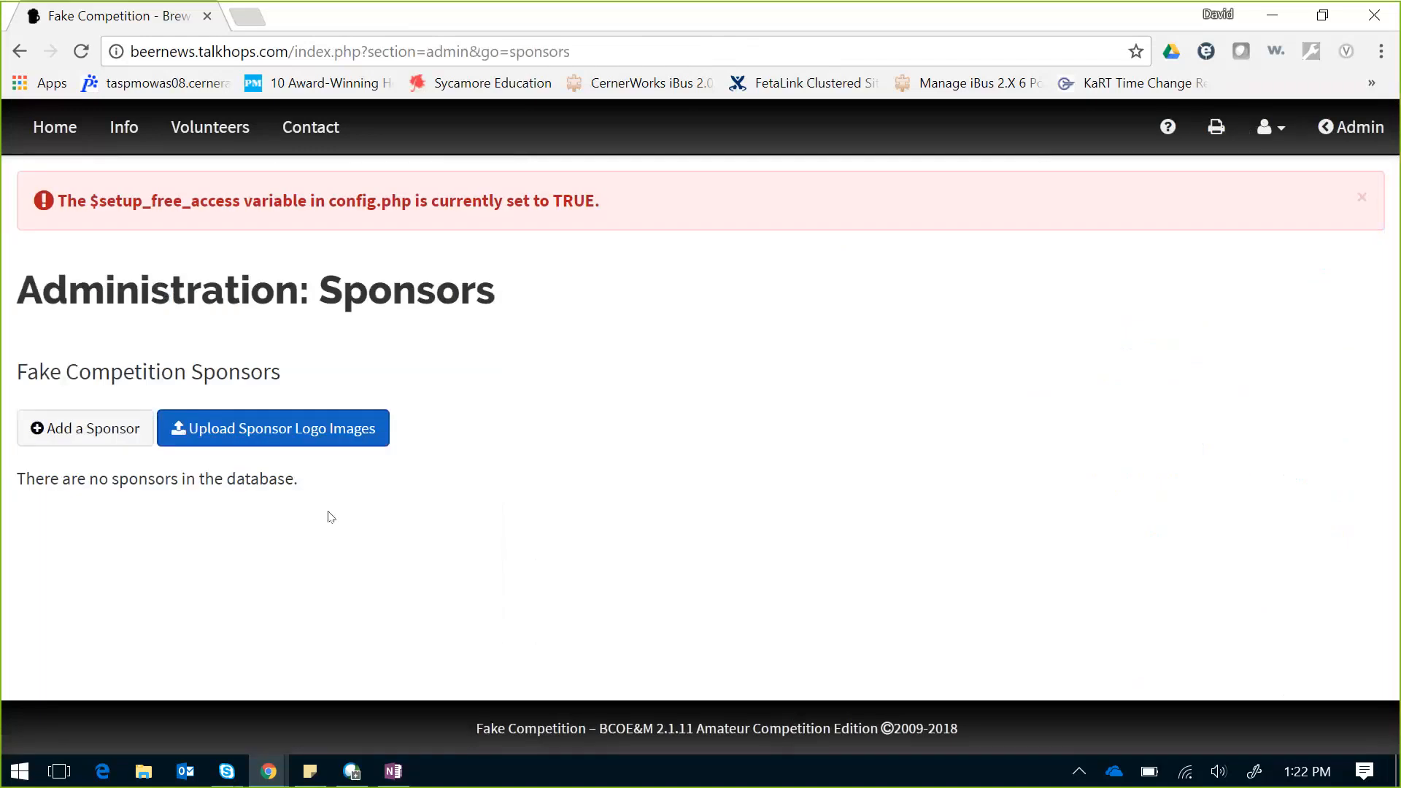
Step: Begin a new sponsor named Blichmann, leaving level 1 and no logo file chosen
left_click(113, 442)
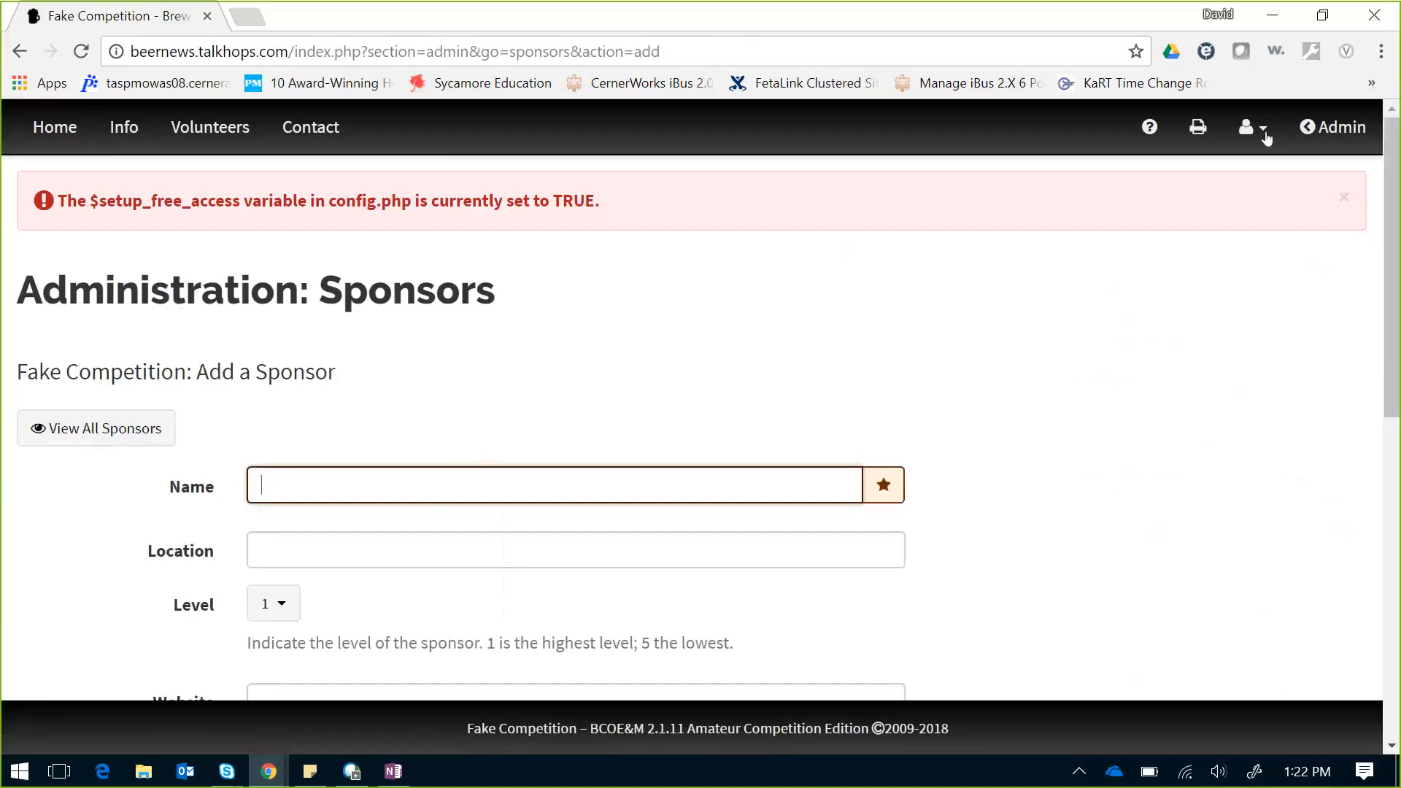
left_click(1343, 197)
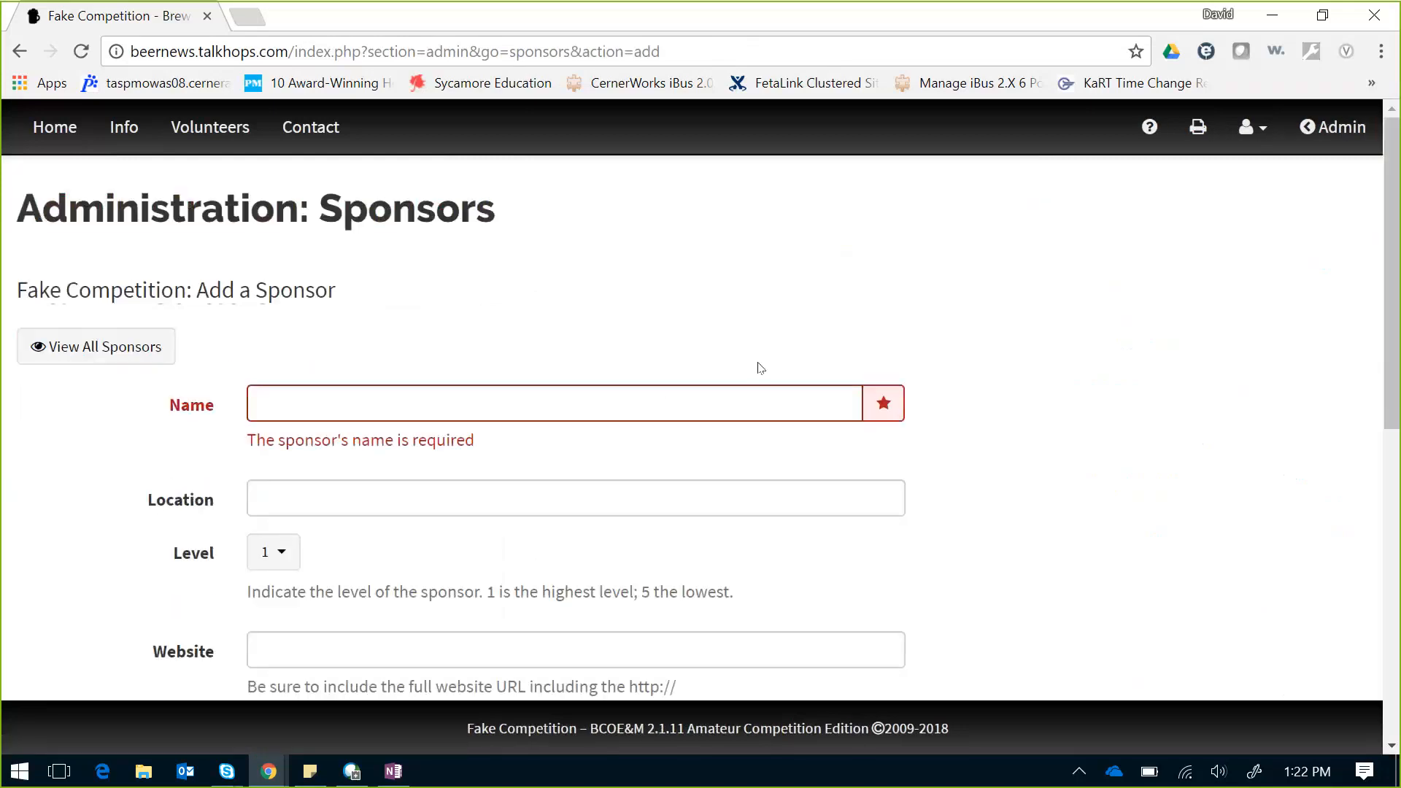
left_click(670, 392)
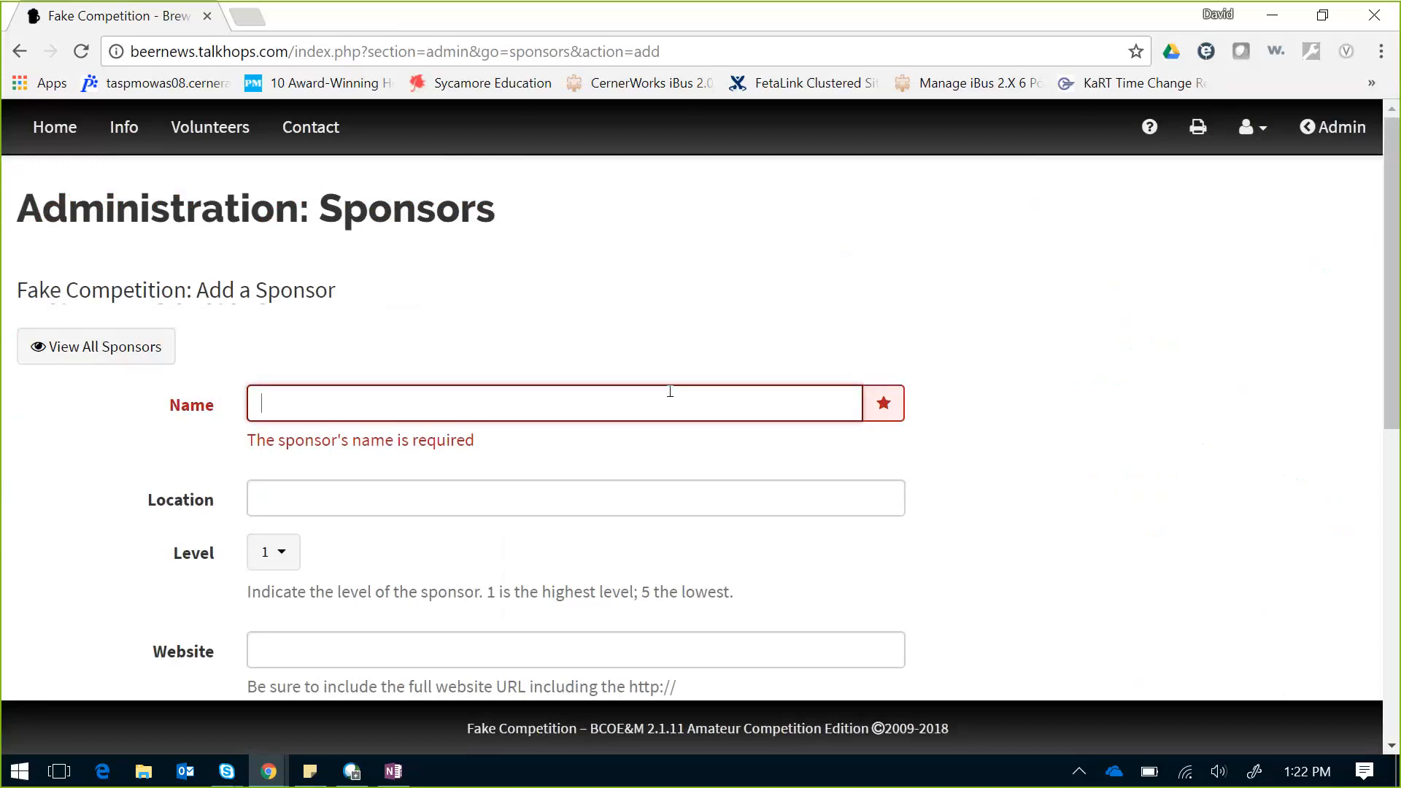
type("Blichmann")
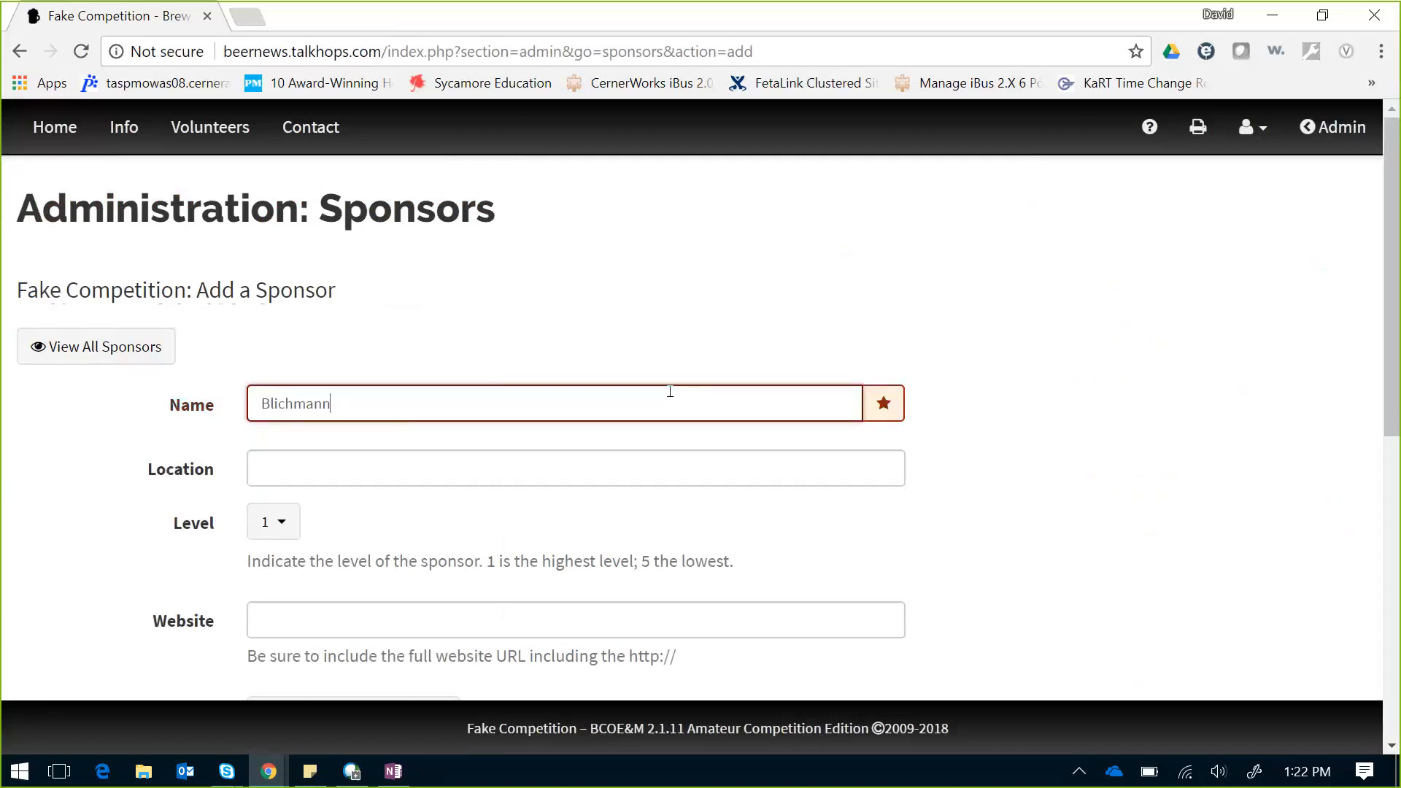
key("Tab")
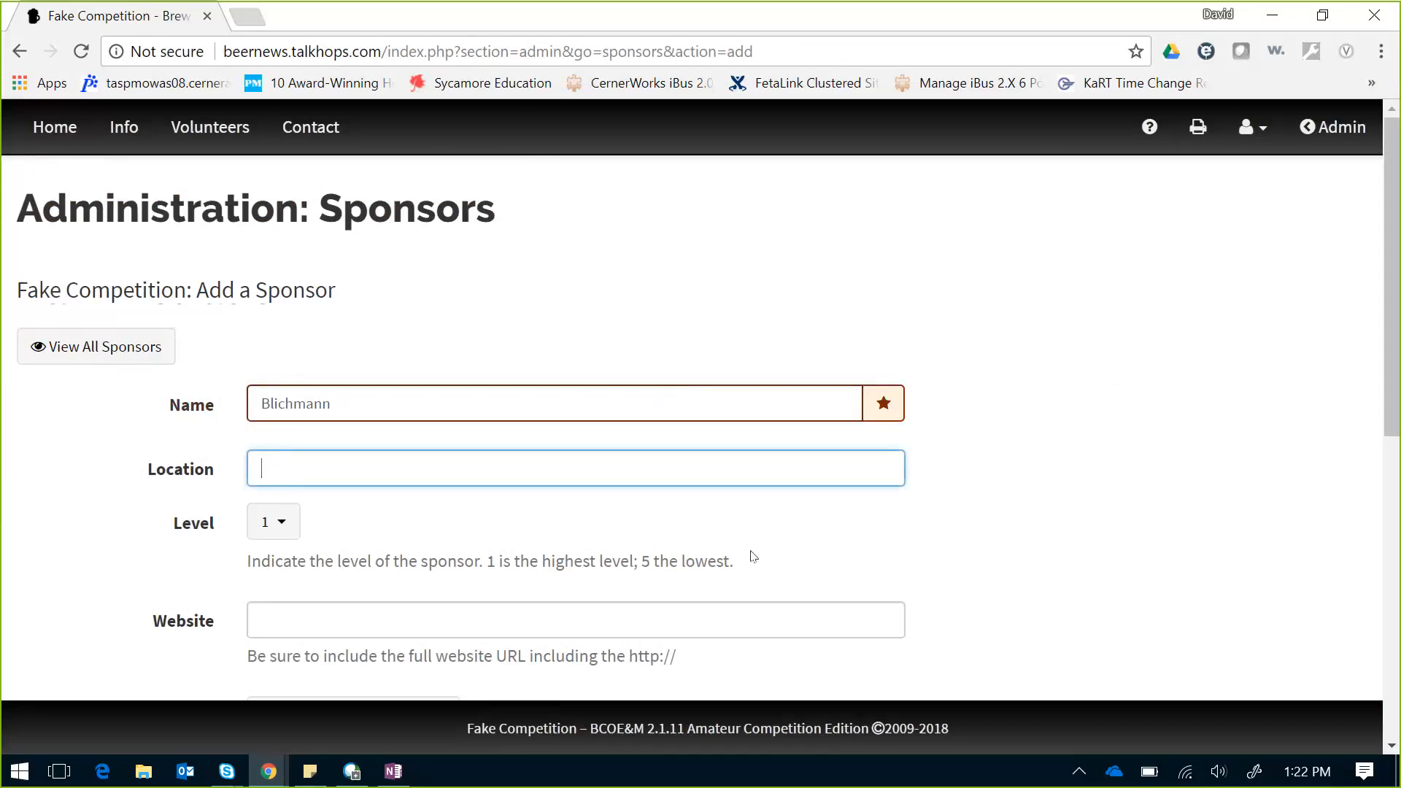
left_click_drag(1392, 301, 1392, 360)
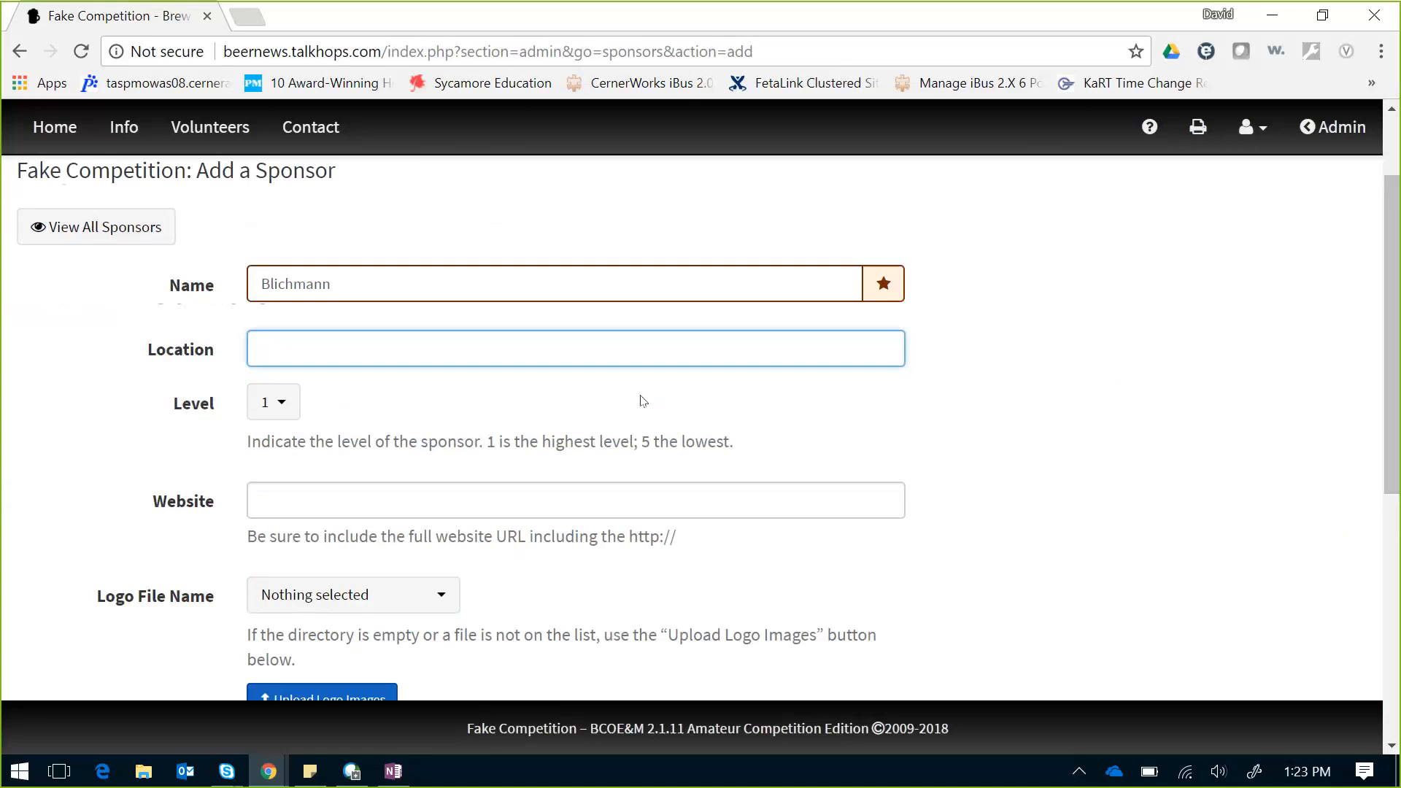
left_click(450, 496)
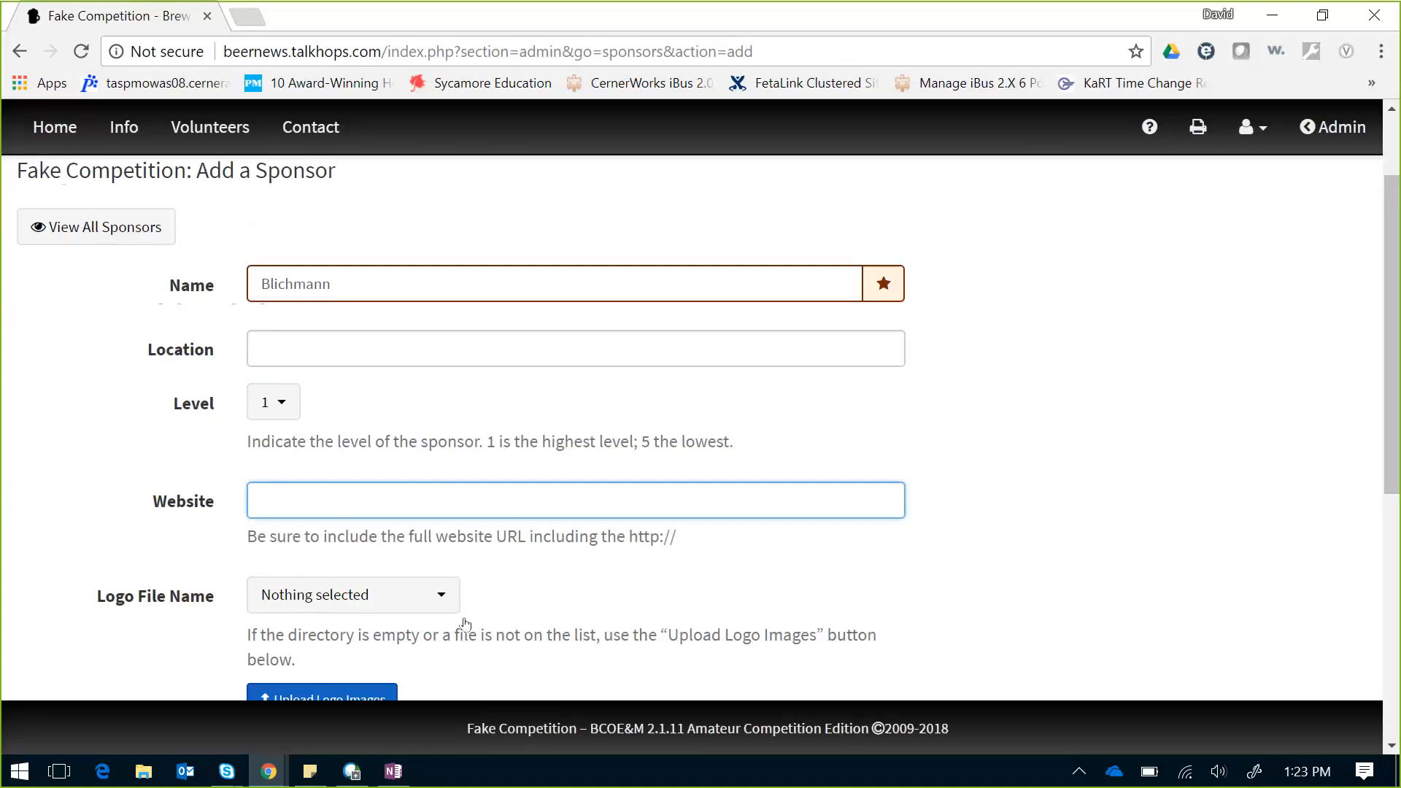
left_click(441, 610)
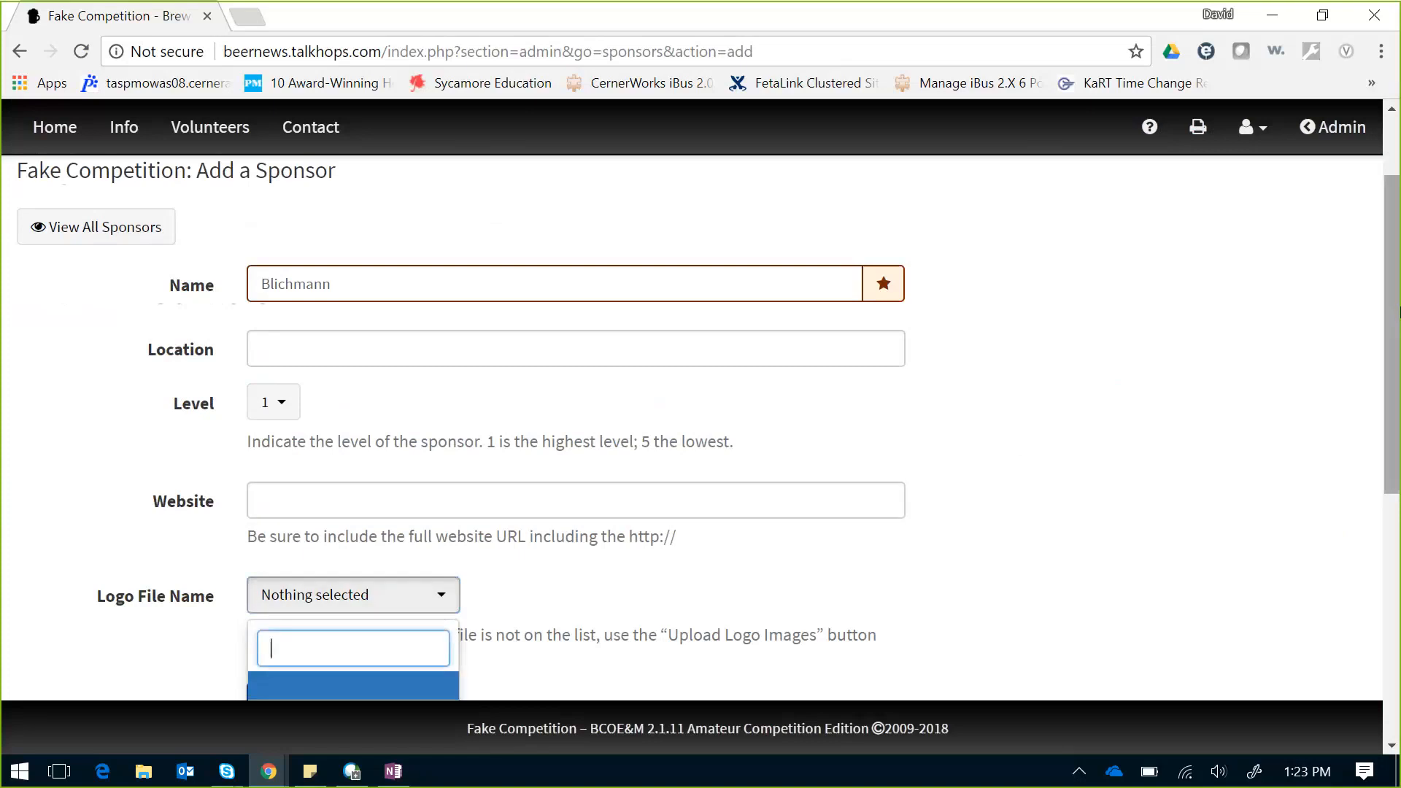
left_click_drag(1379, 313, 1398, 377)
left_click(600, 491)
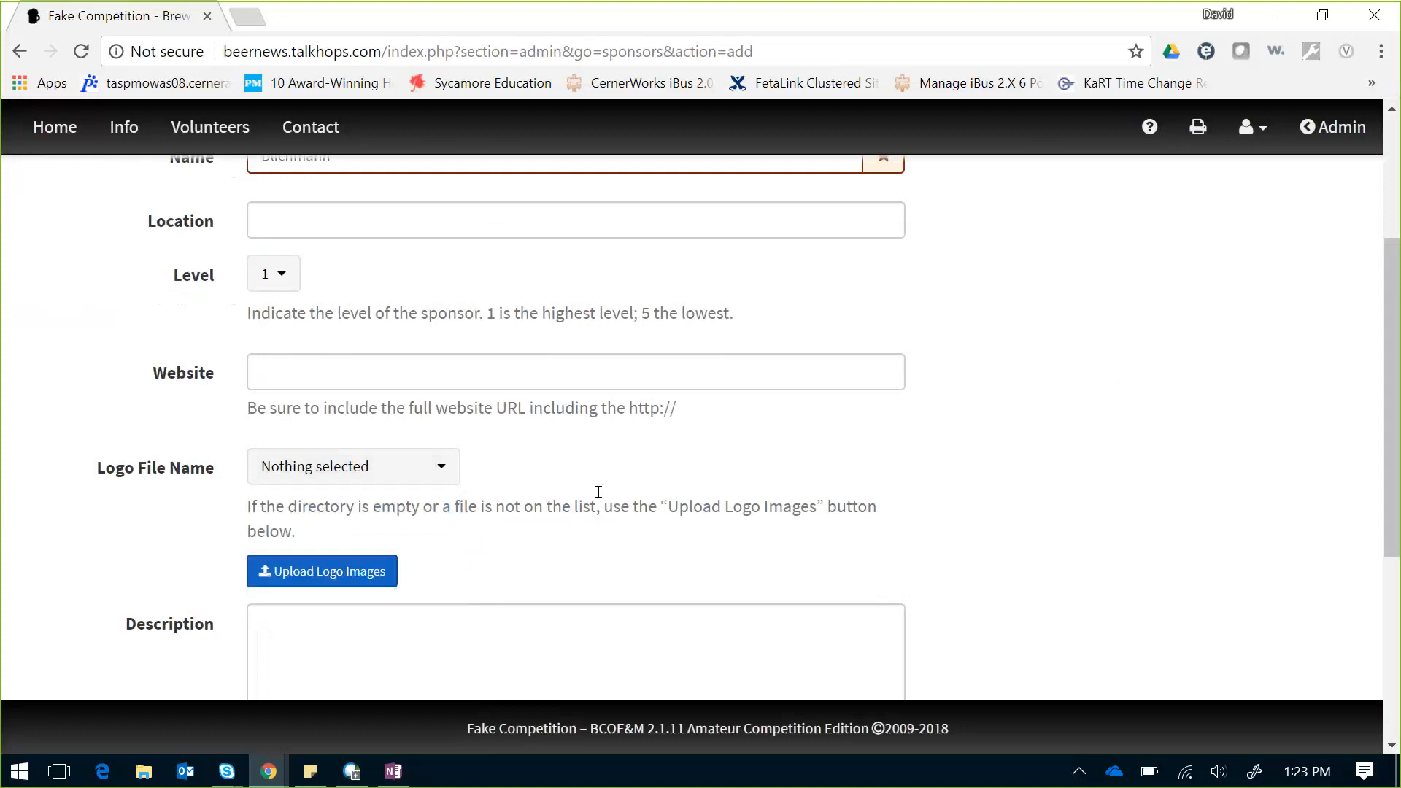
Step: Upload blichmann.png from the Pictures folder as a logo image
left_click(365, 592)
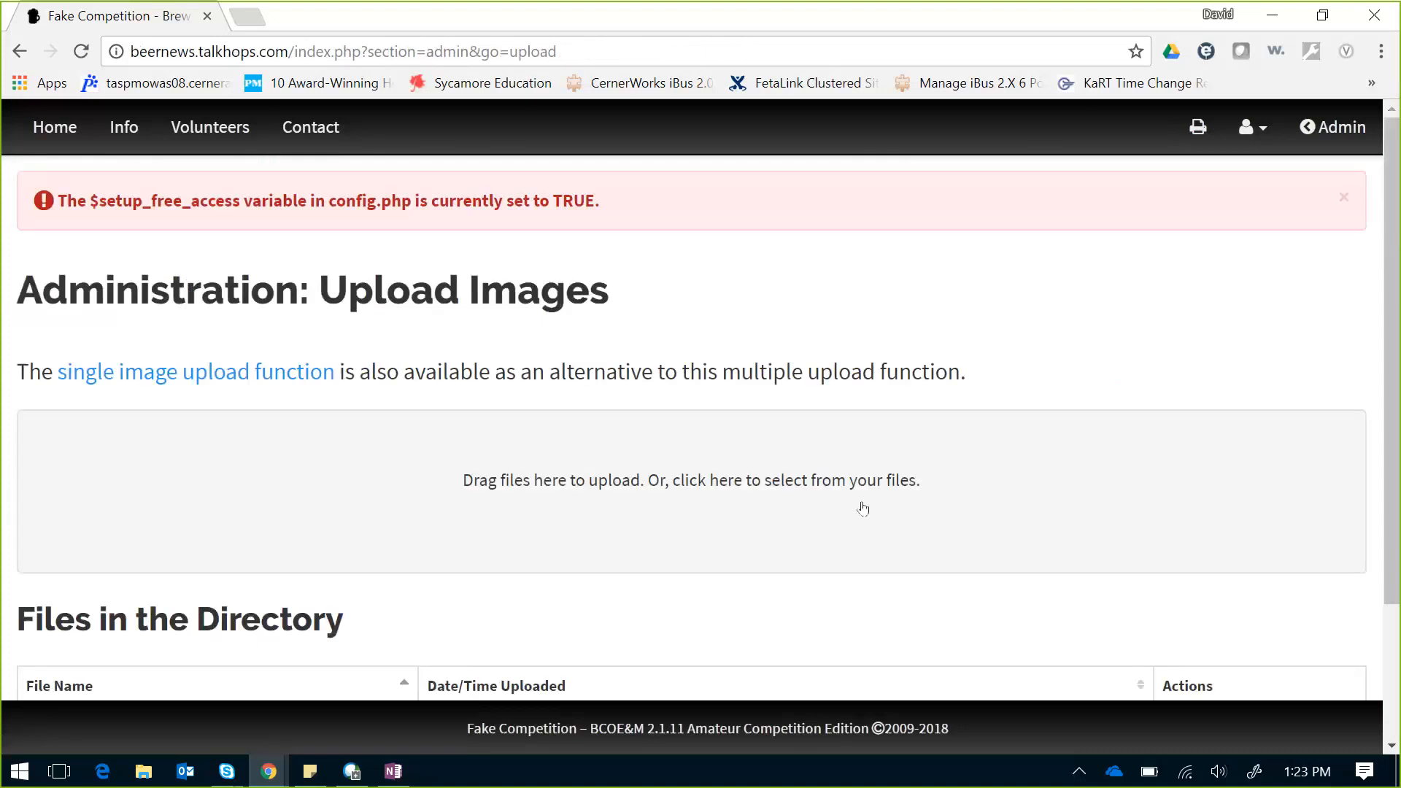
left_click(826, 472)
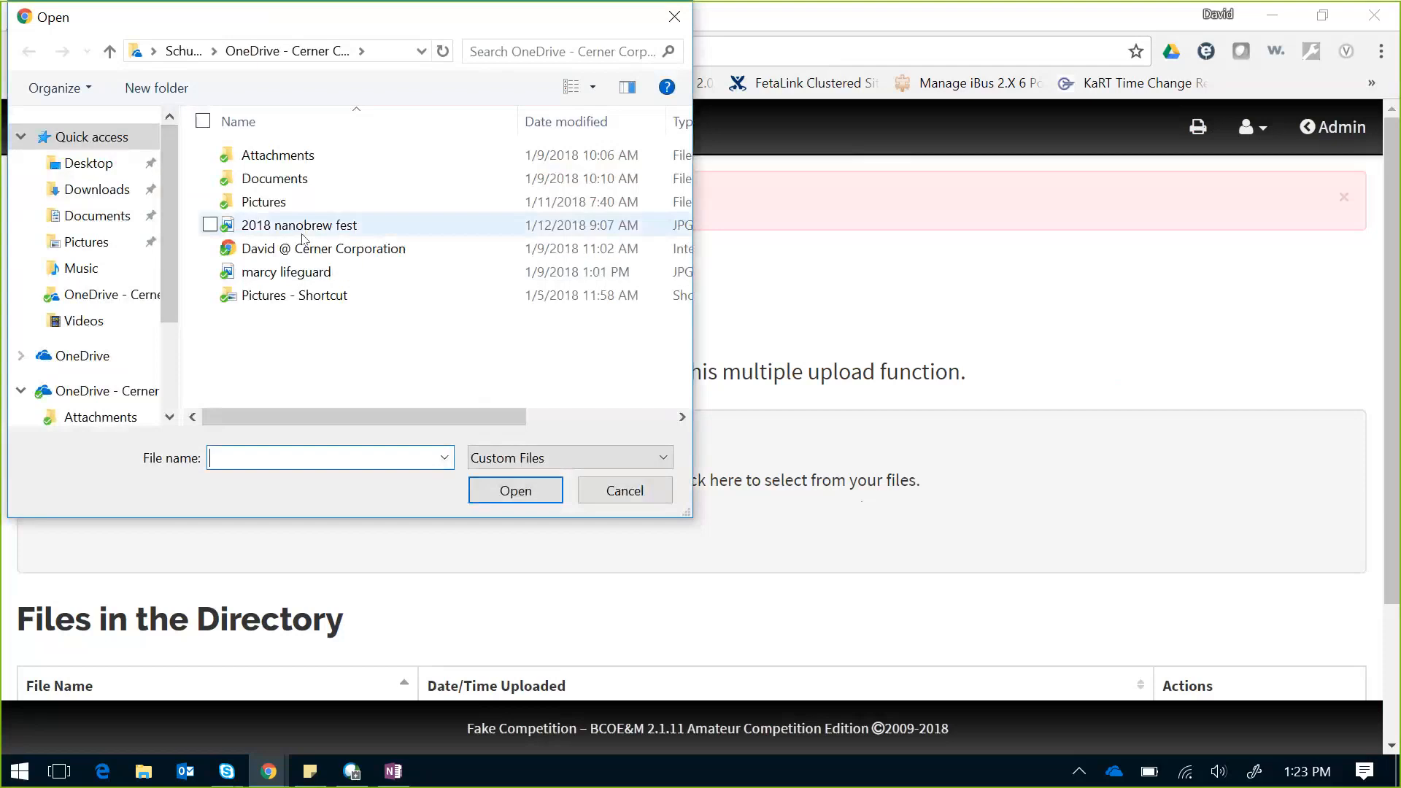
left_click(265, 211)
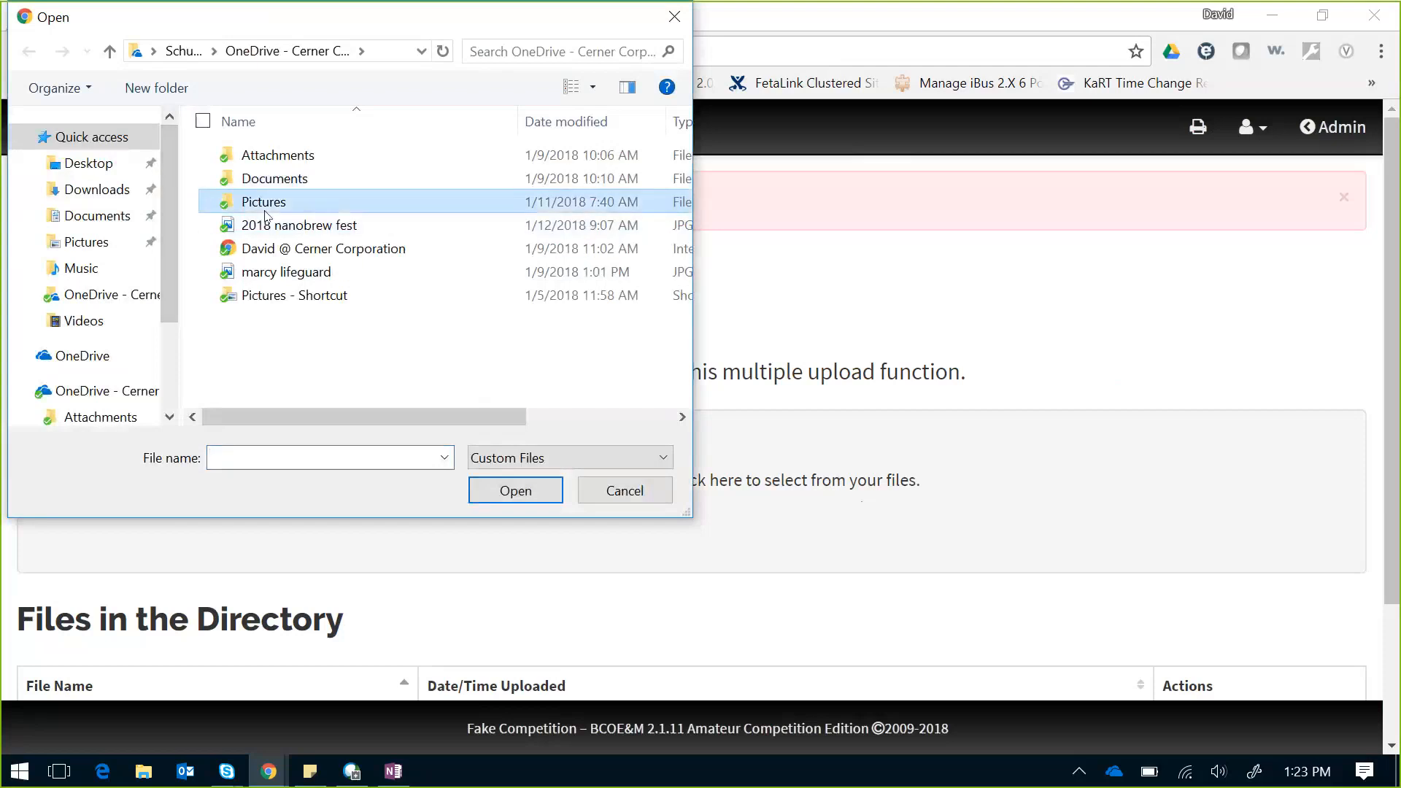
double_click(265, 210)
left_click(262, 448)
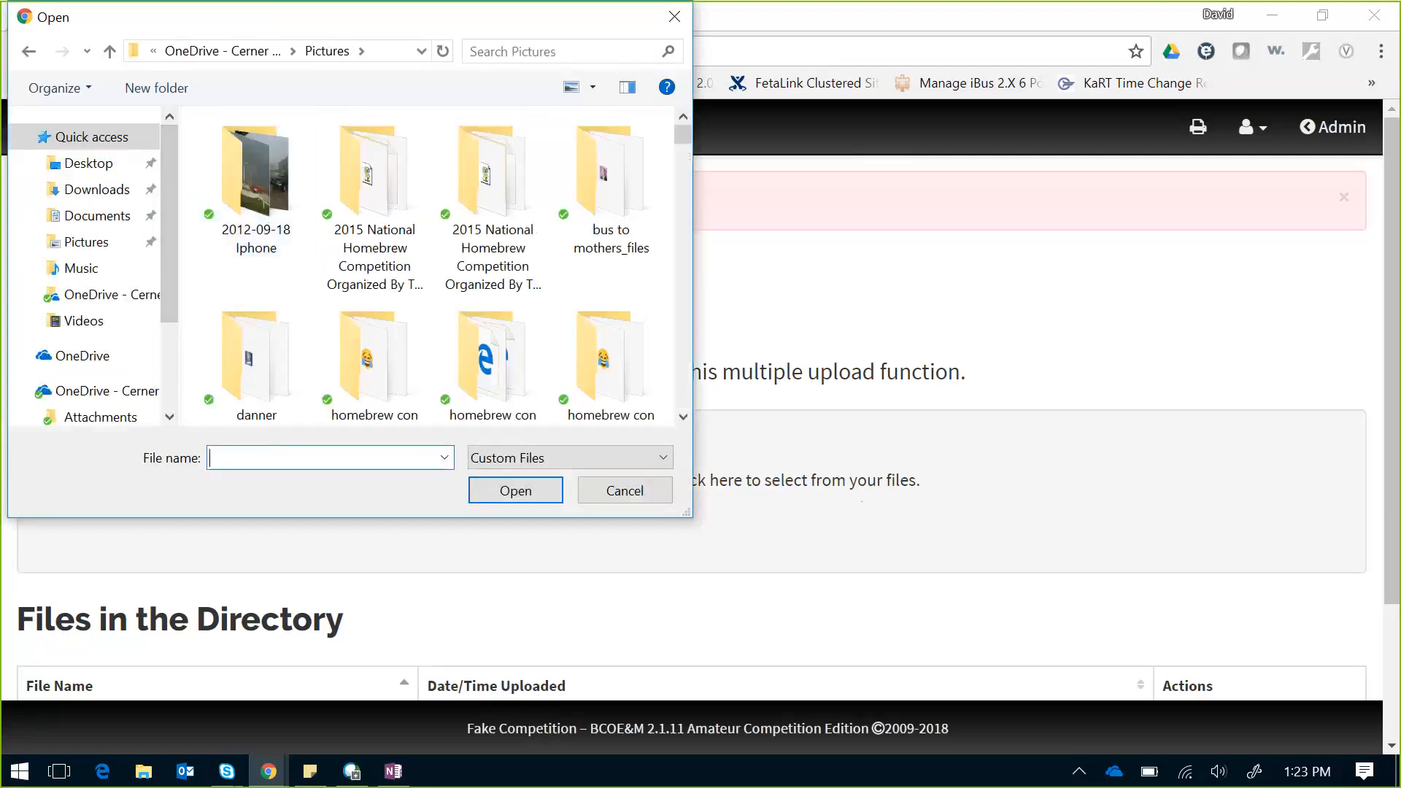
type("blich")
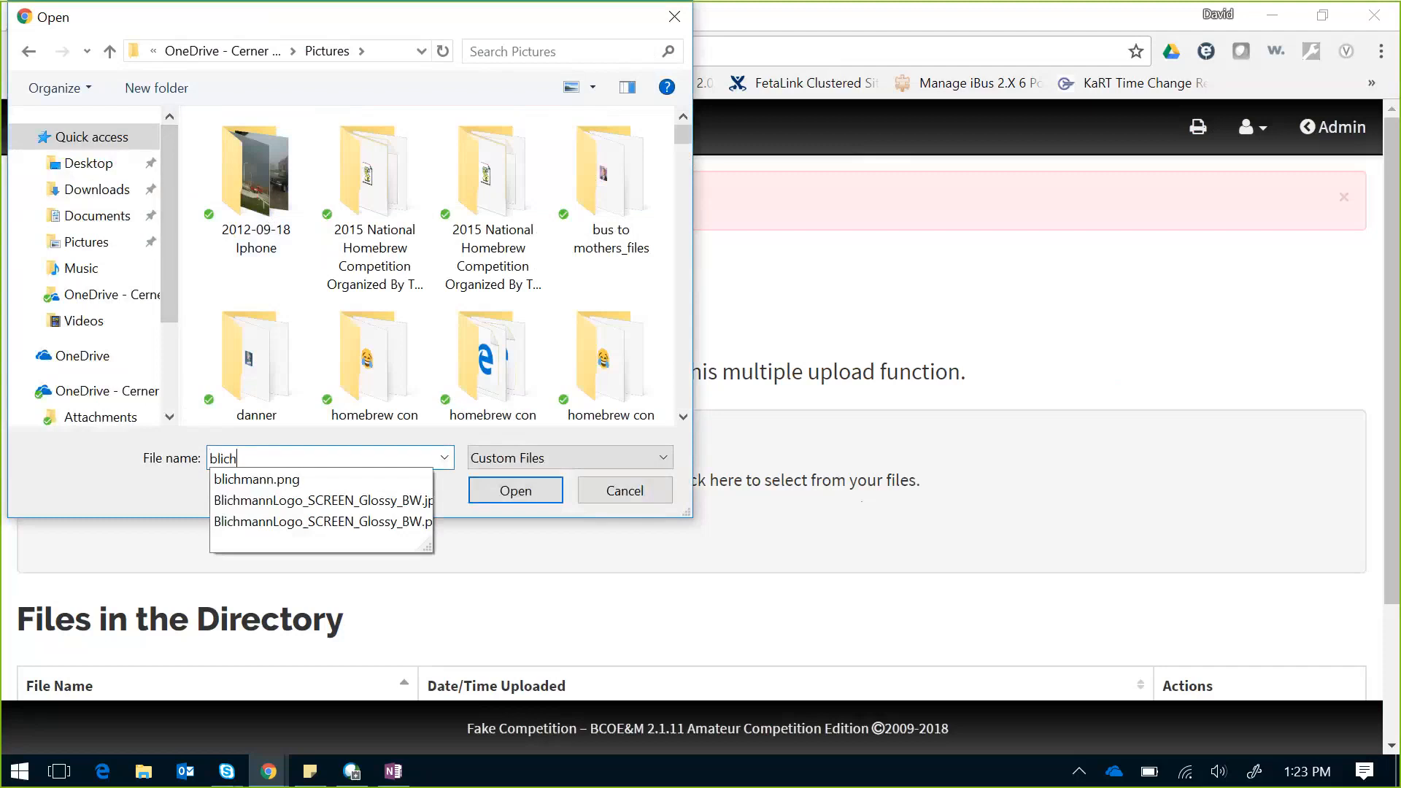
left_click(259, 481)
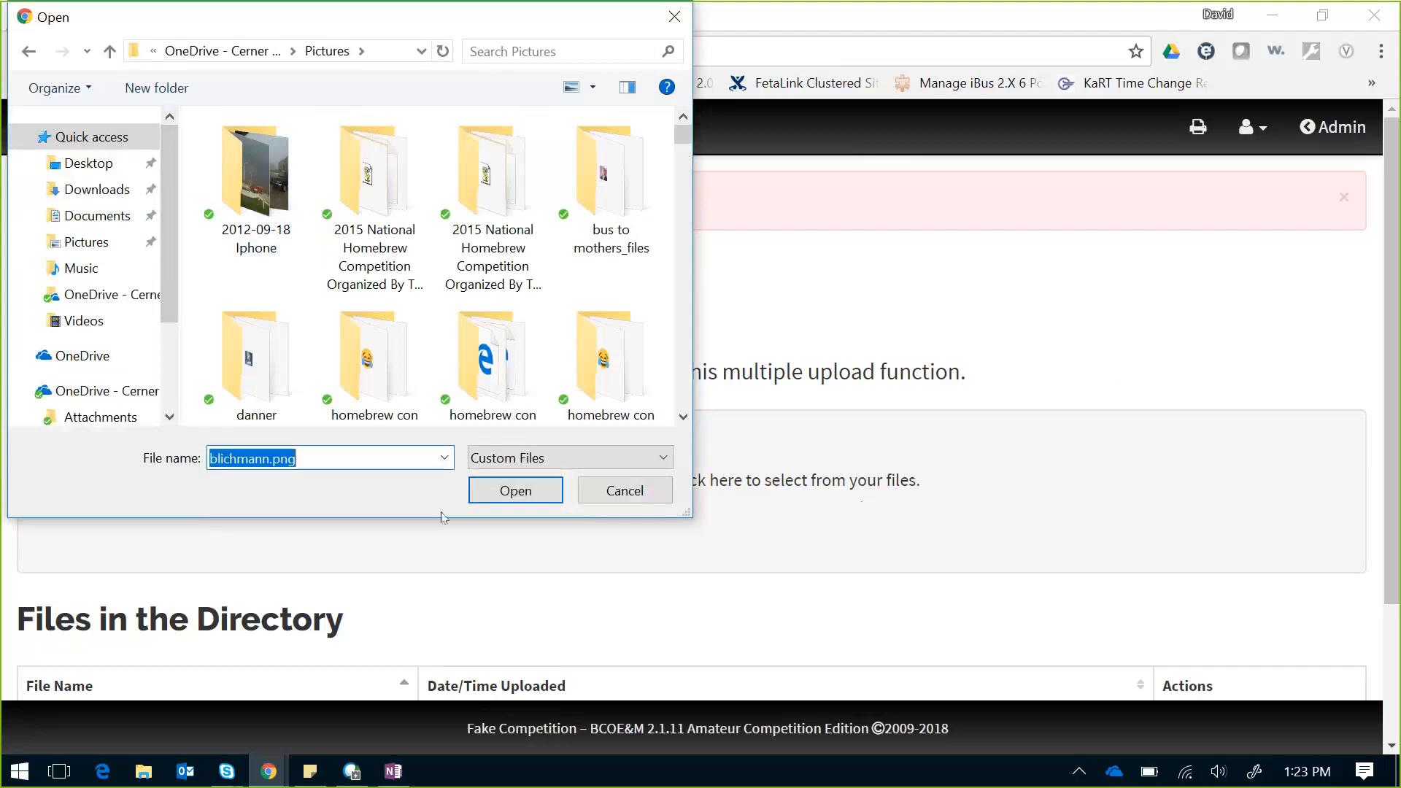
left_click(515, 490)
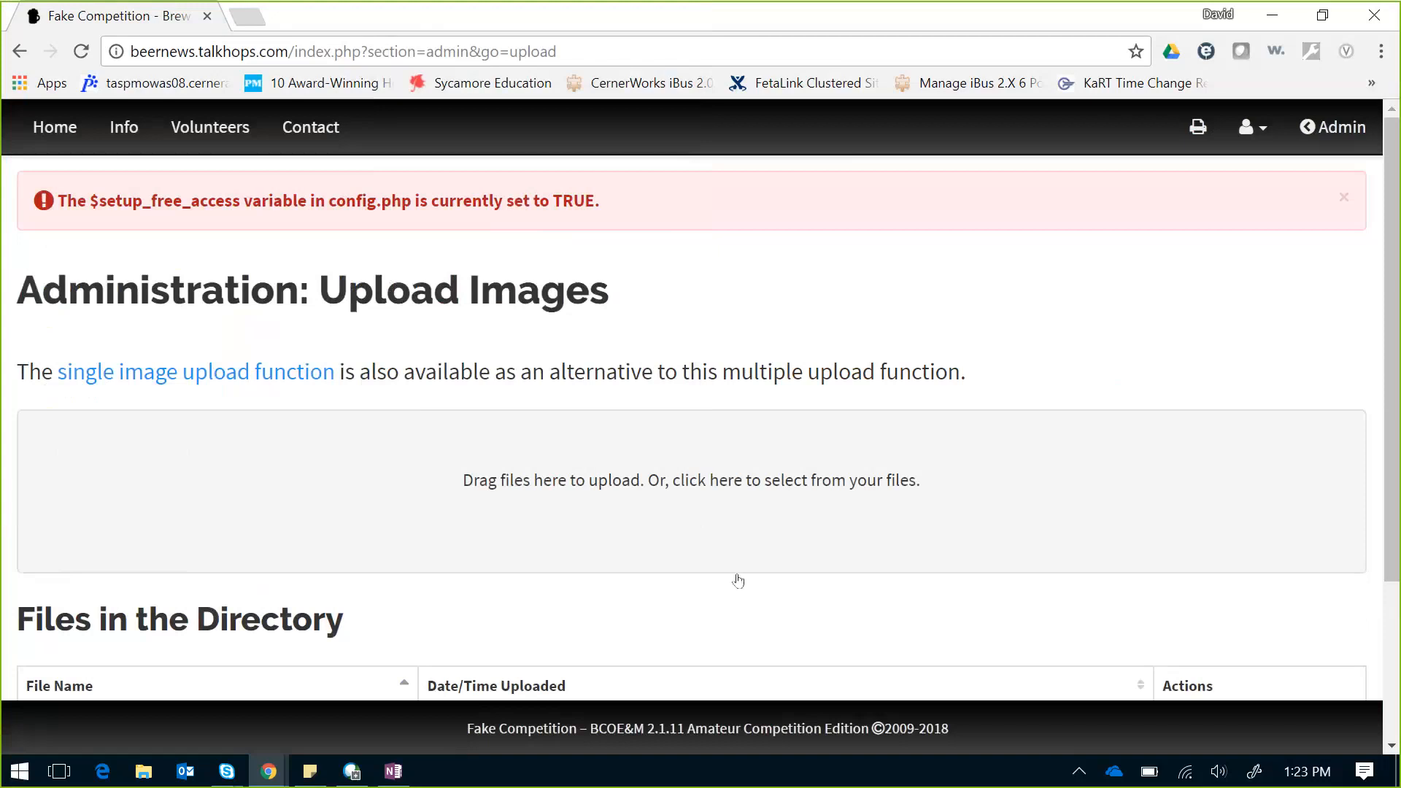
Step: Return to the Sponsors management page, still listing no sponsors
scroll(1367, 202, "down", 3)
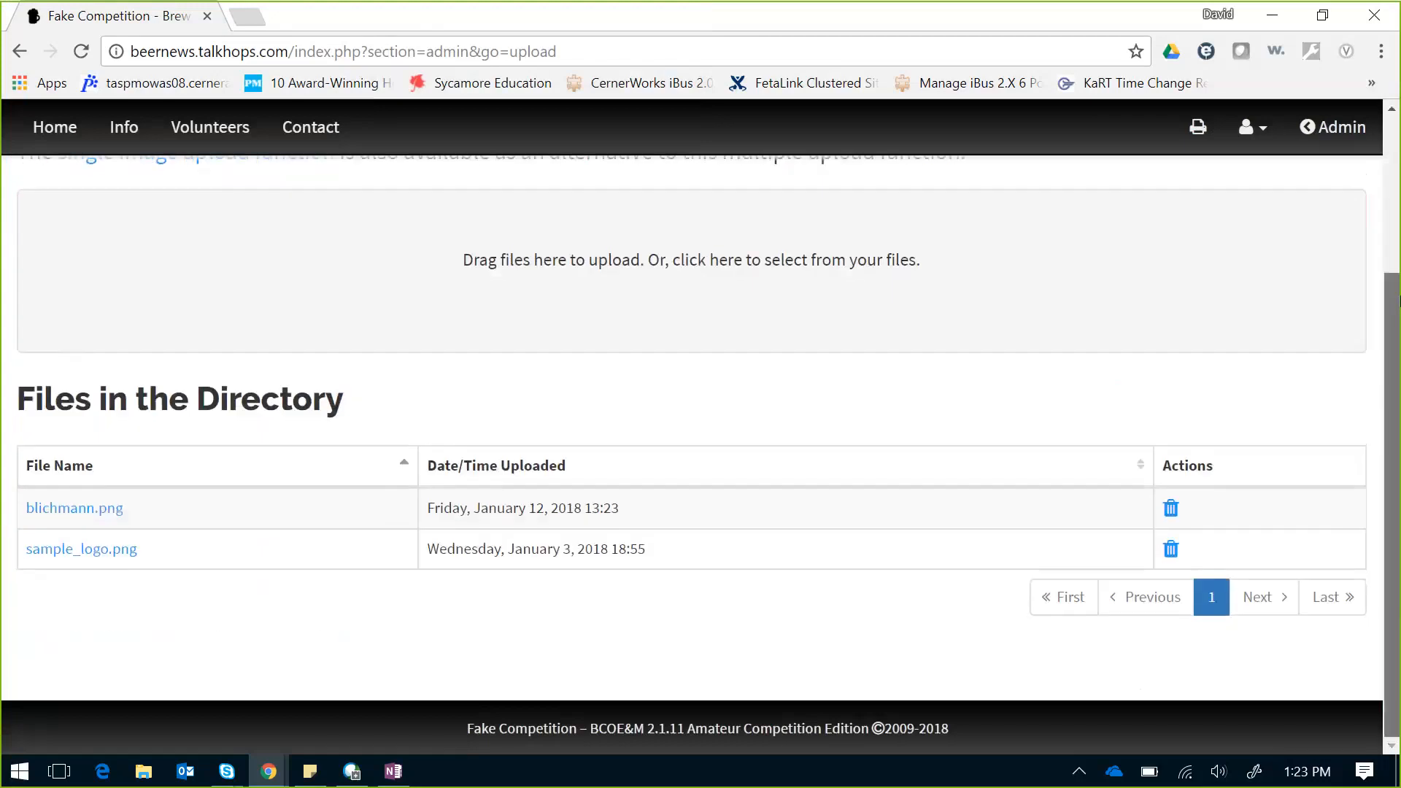
scroll(1367, 202, "up", 1)
scroll(1367, 202, "up", 2)
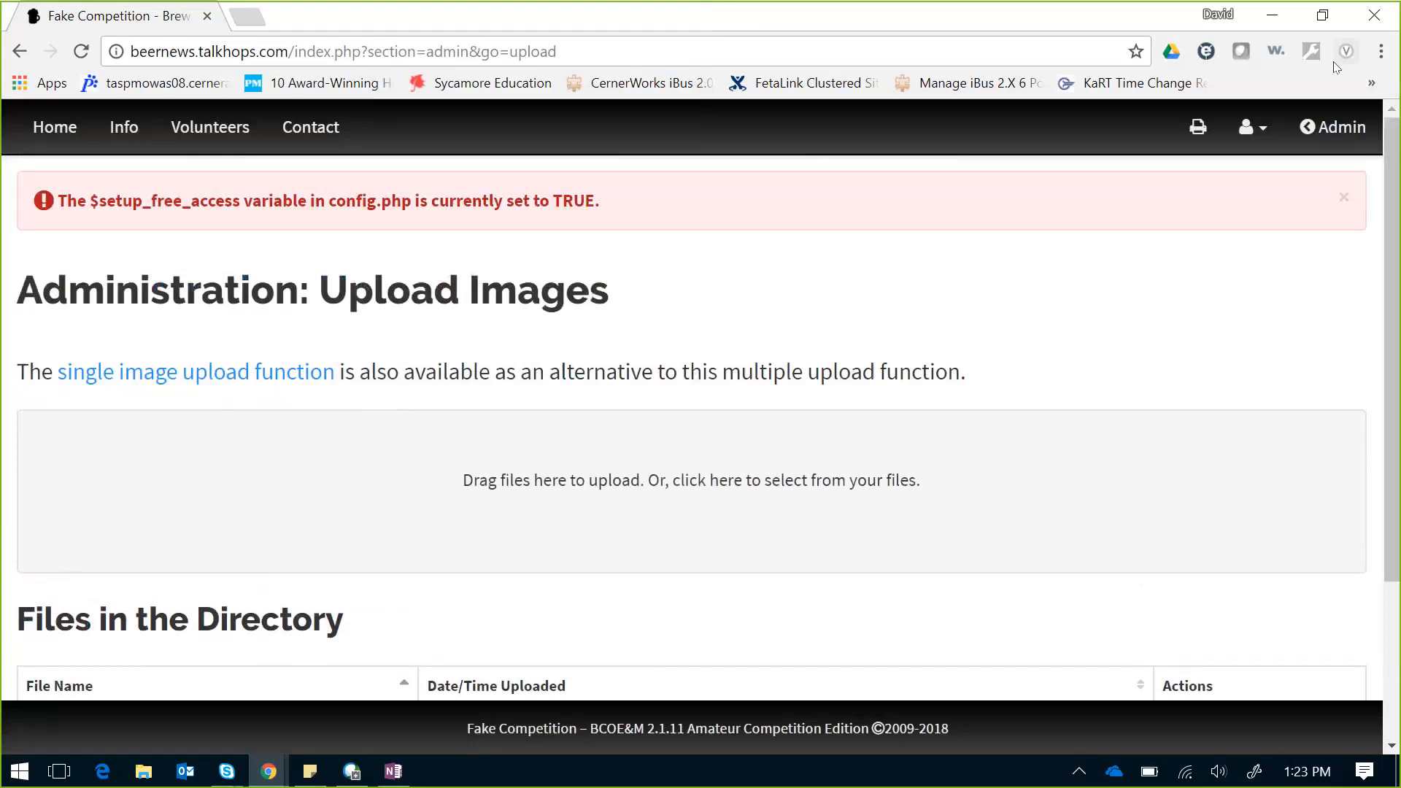
left_click(1332, 127)
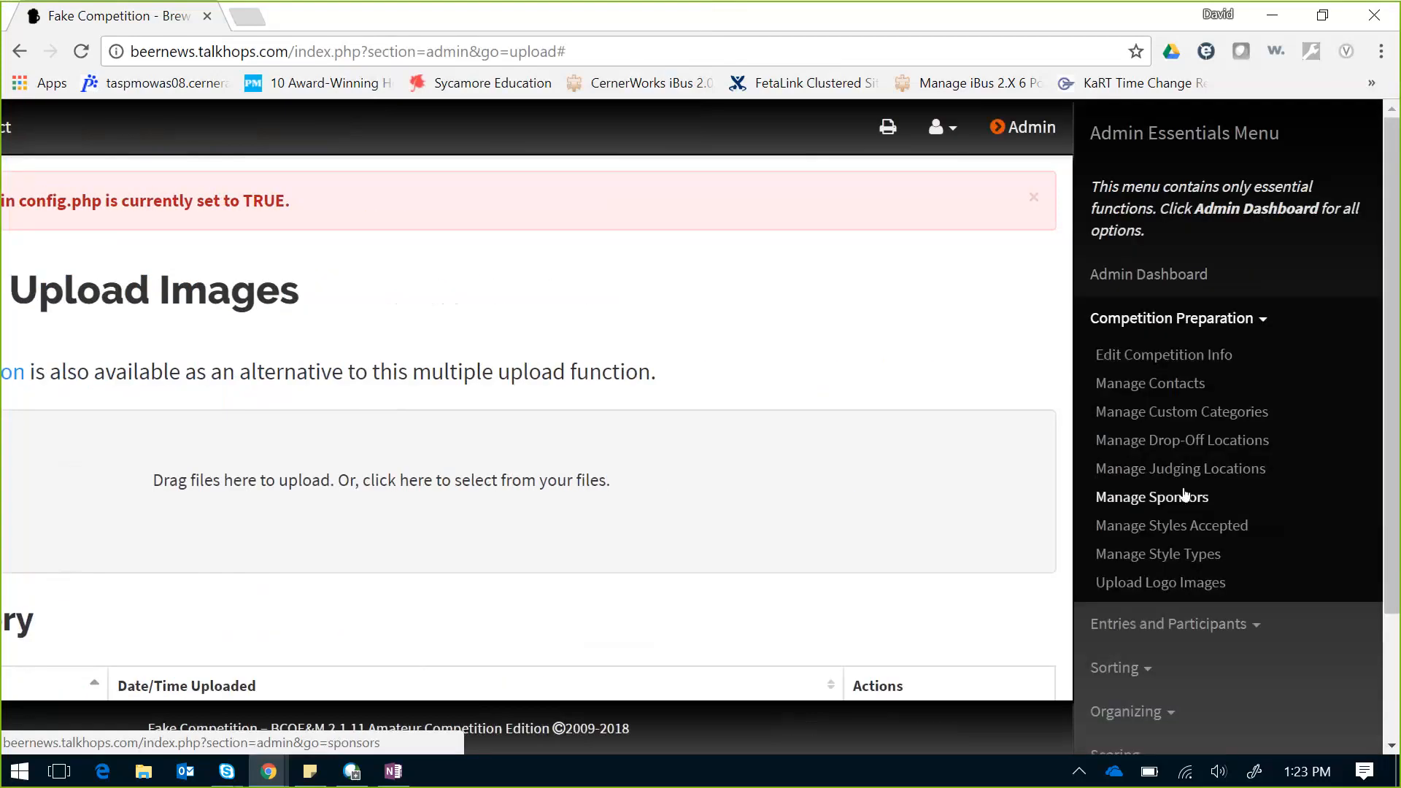
left_click(1161, 498)
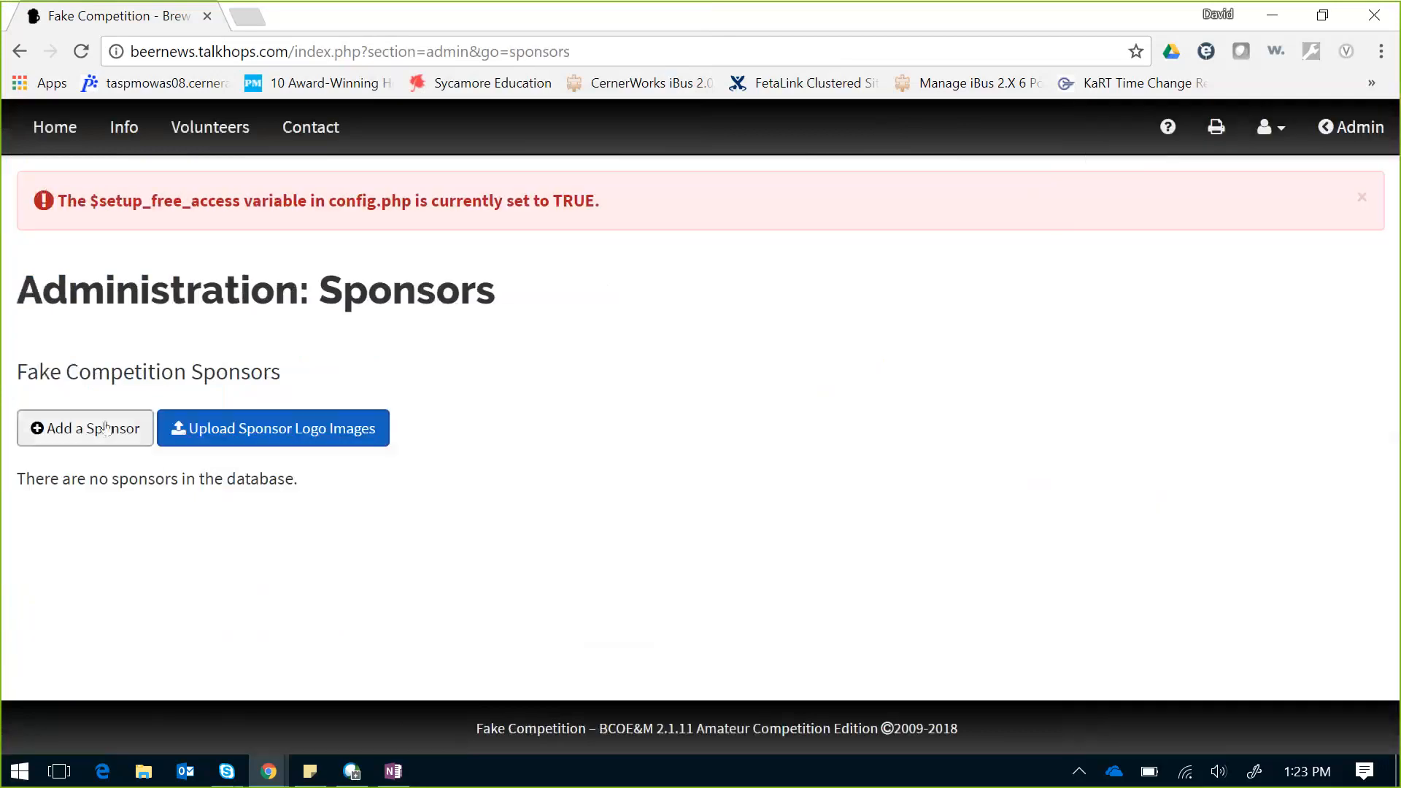
Step: Add sponsor 'Blichmann' with logo blichmann.png and description 'Bling'
left_click(105, 428)
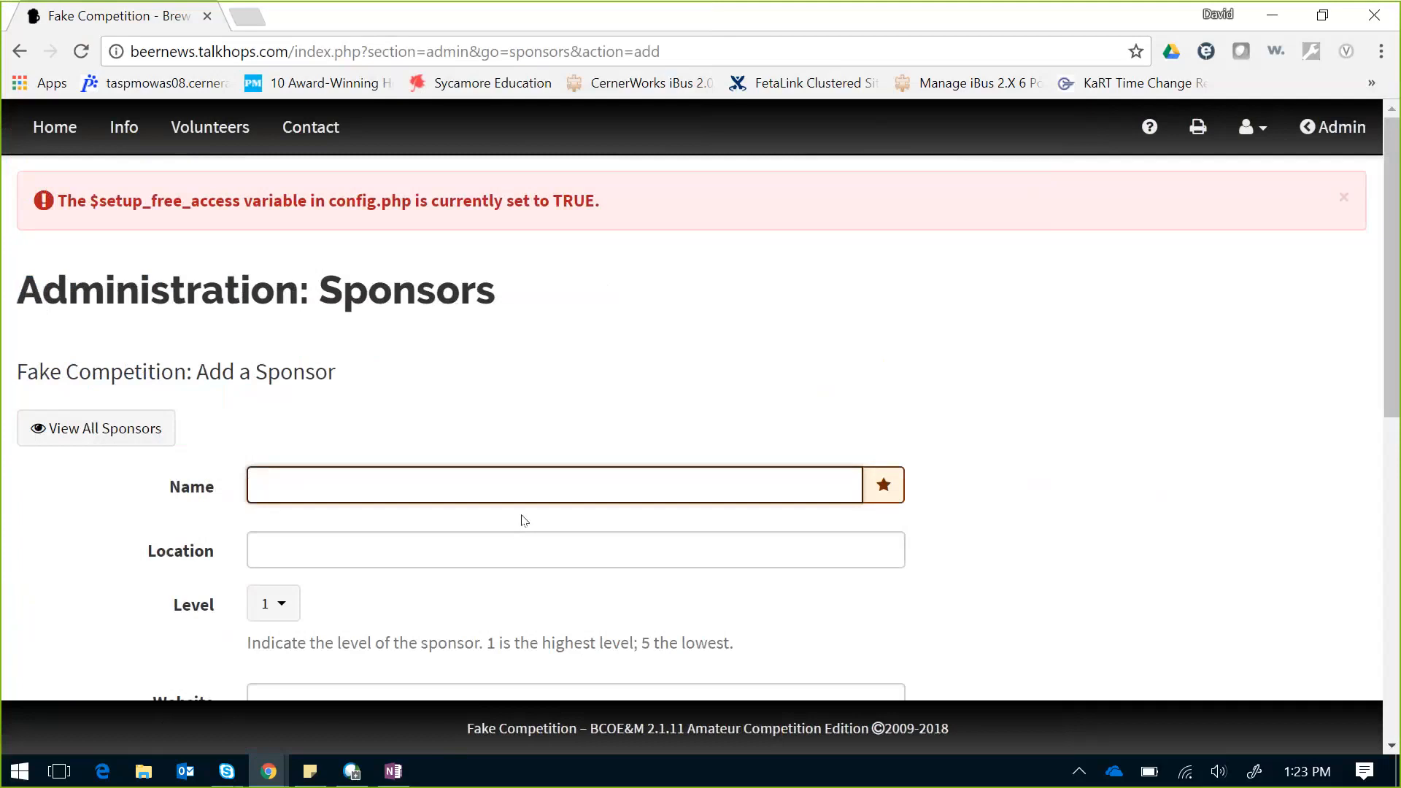
type("Blichmann")
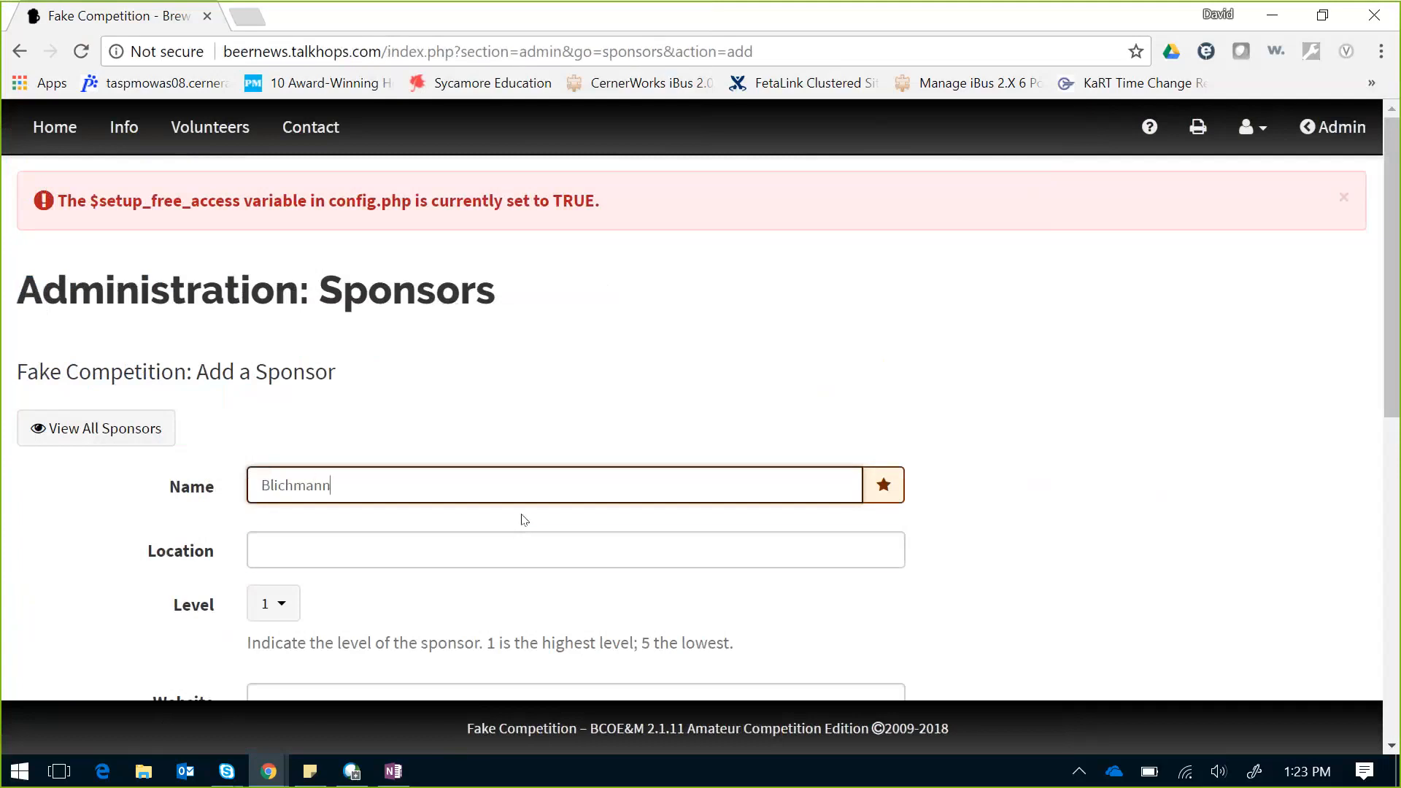
key("Tab")
key("Tab")
key("Tab")
key("Tab")
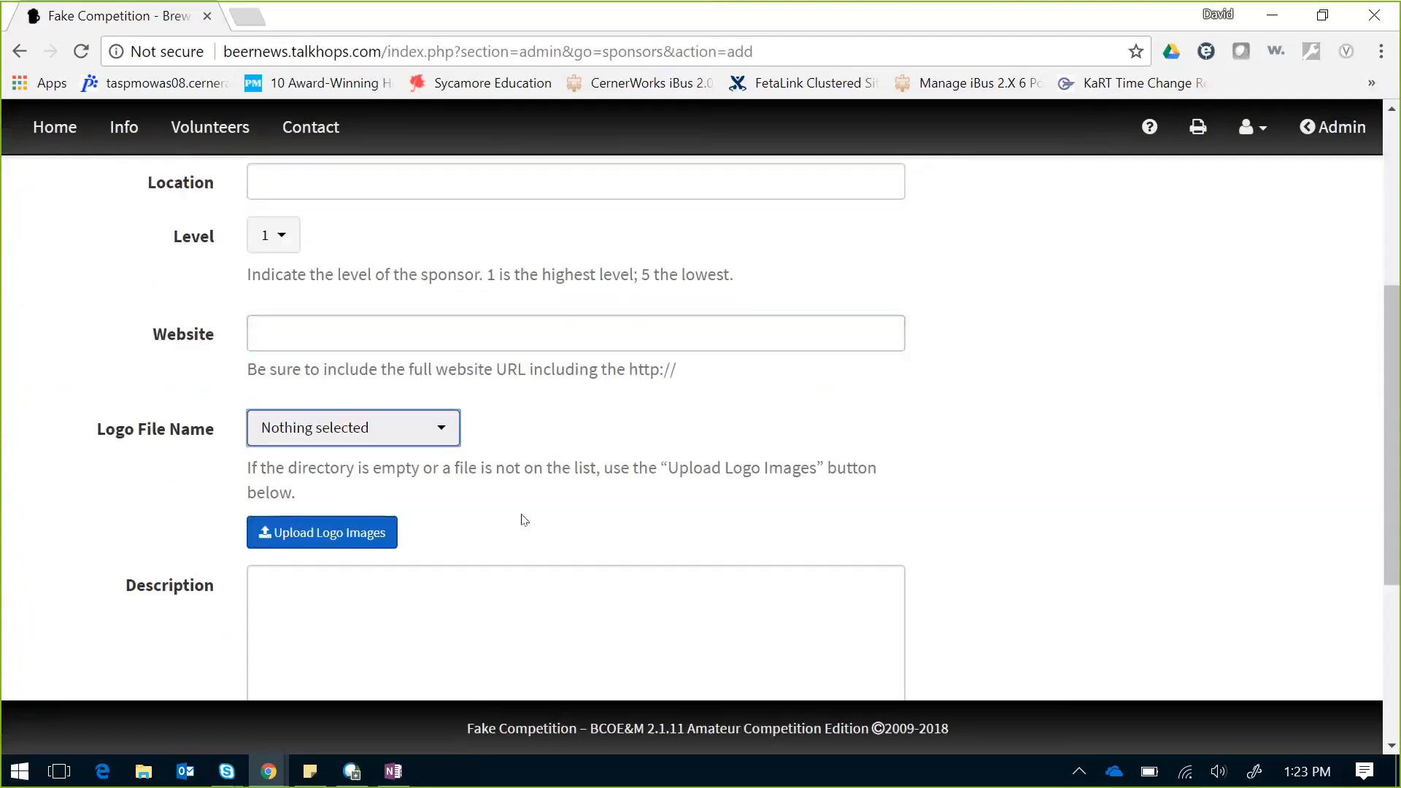
left_click(430, 435)
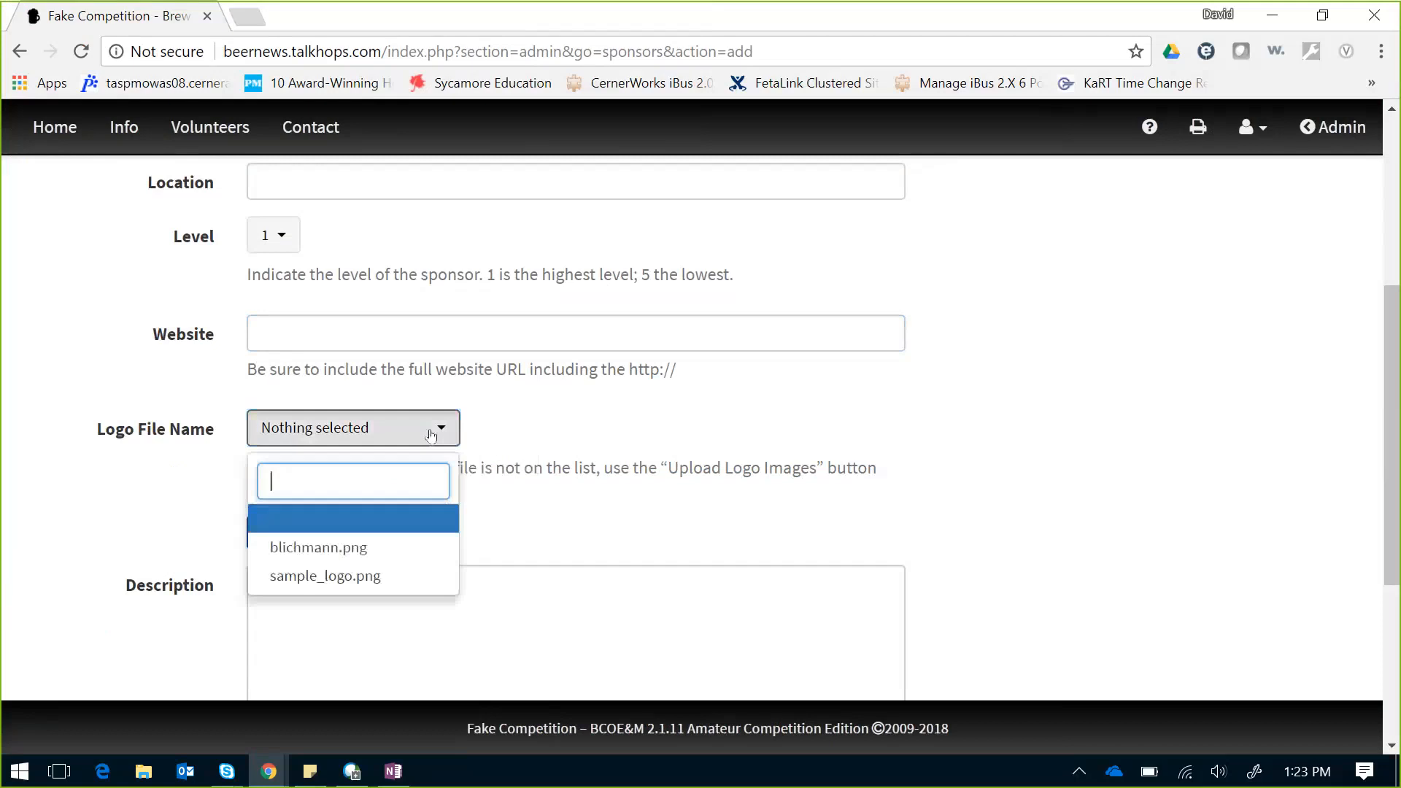
left_click(318, 547)
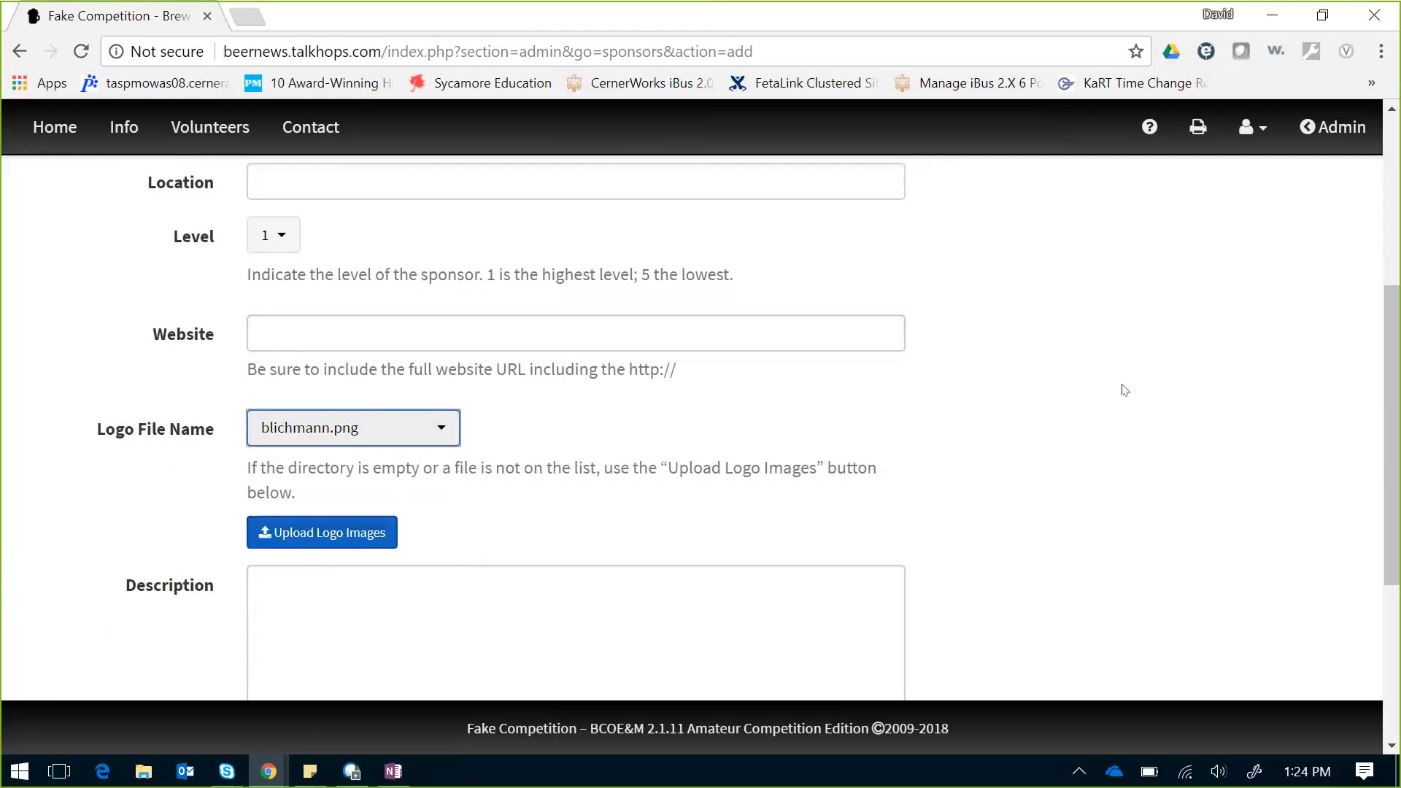
left_click_drag(1392, 336, 1399, 448)
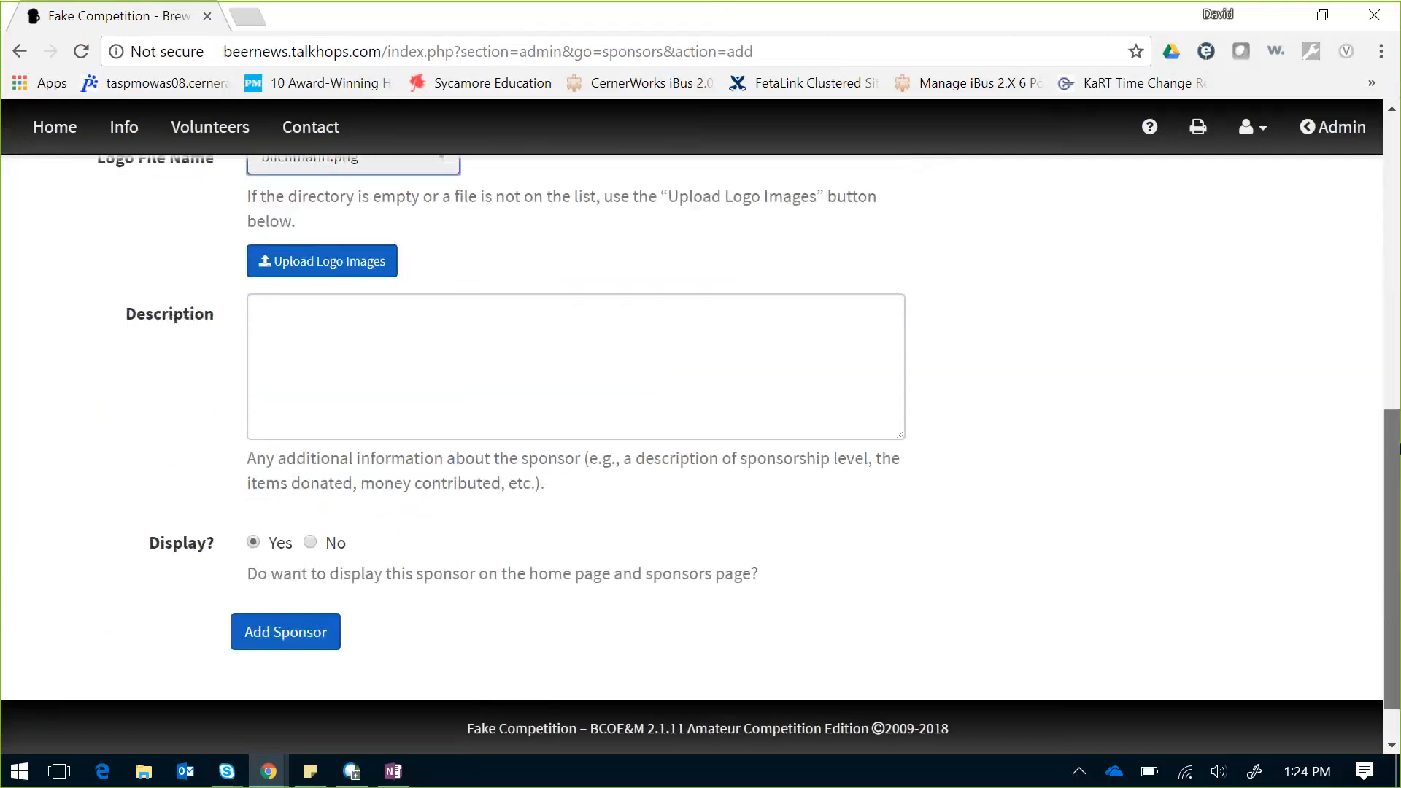
left_click(570, 380)
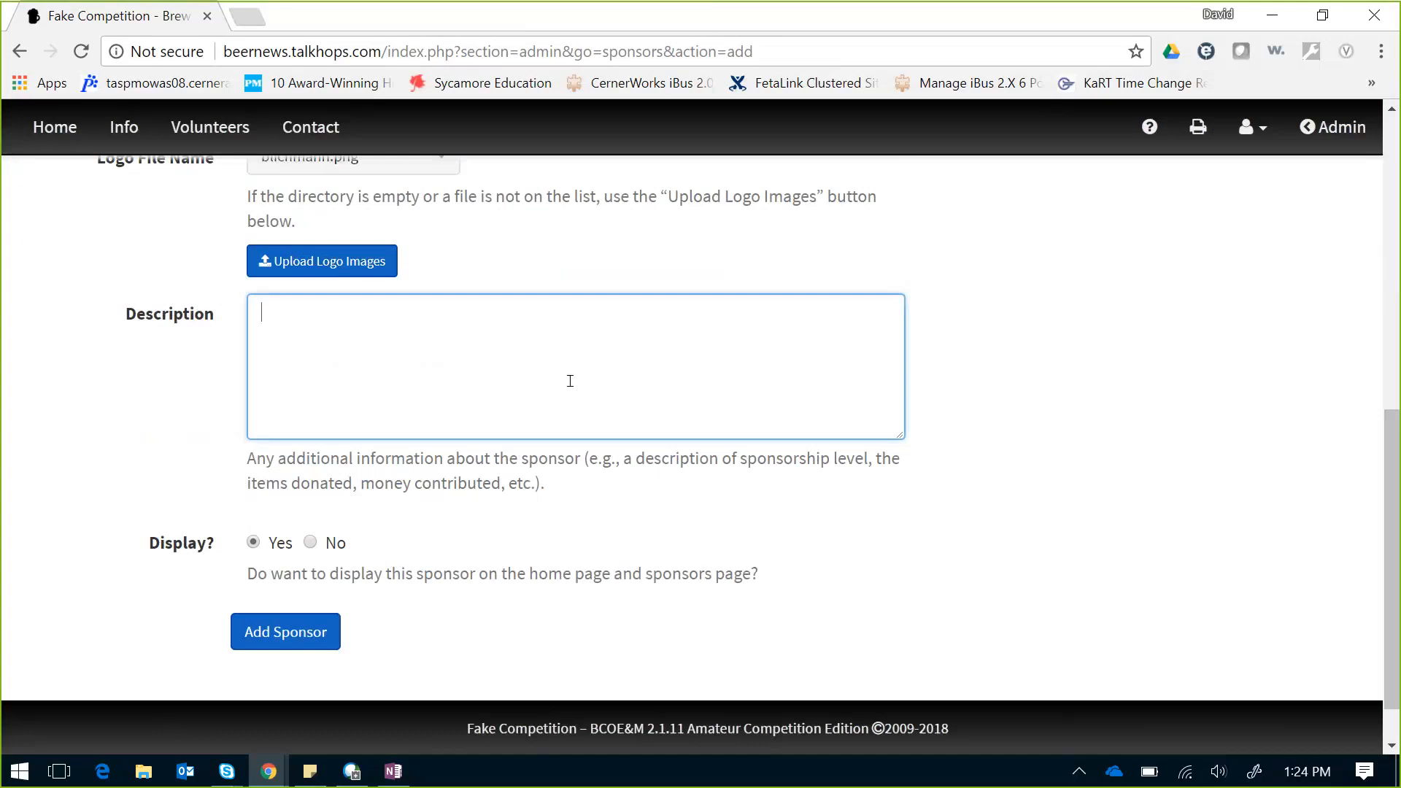
type("Bling")
left_click(291, 647)
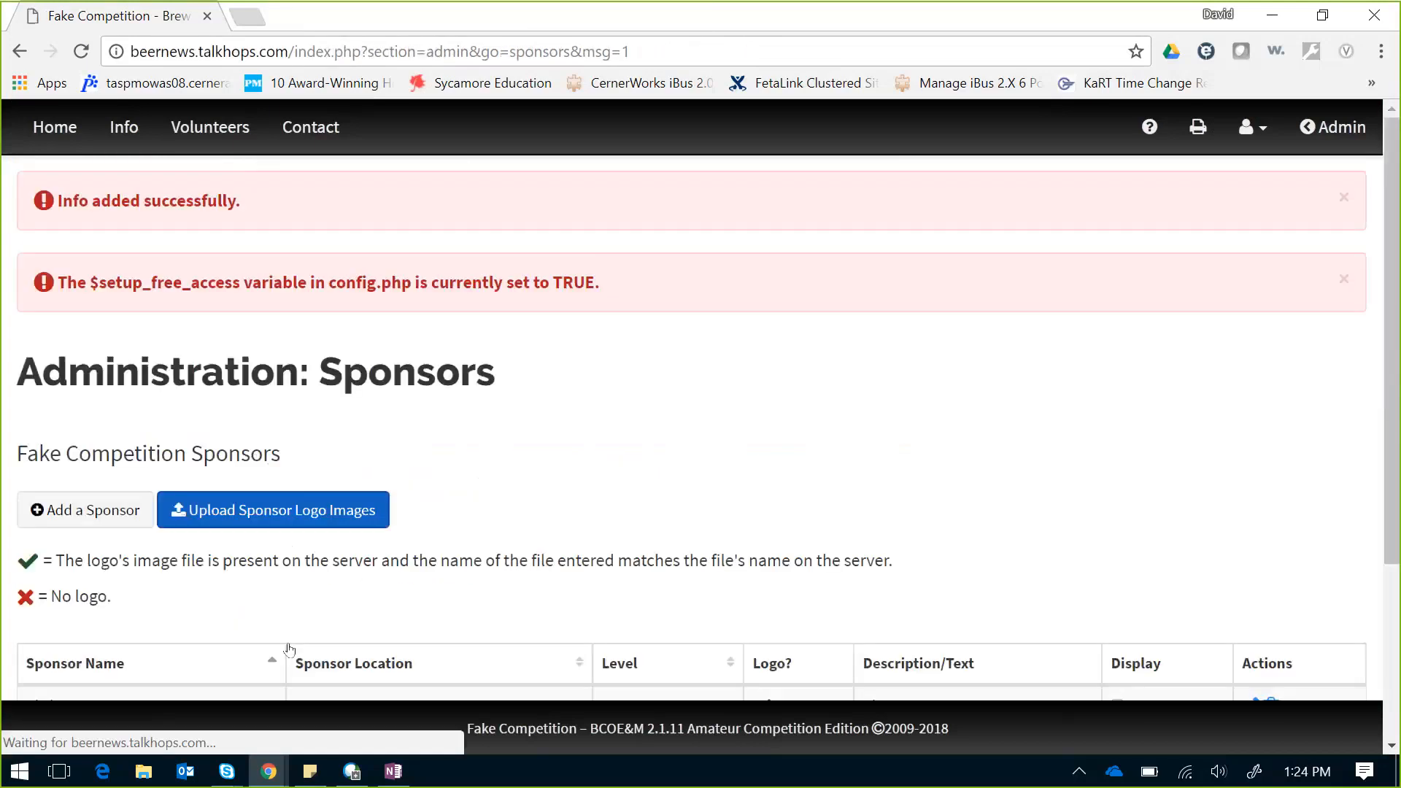
Step: Check that the home page Sponsors section shows the Blichmann logo with 'Bling'
left_click(48, 139)
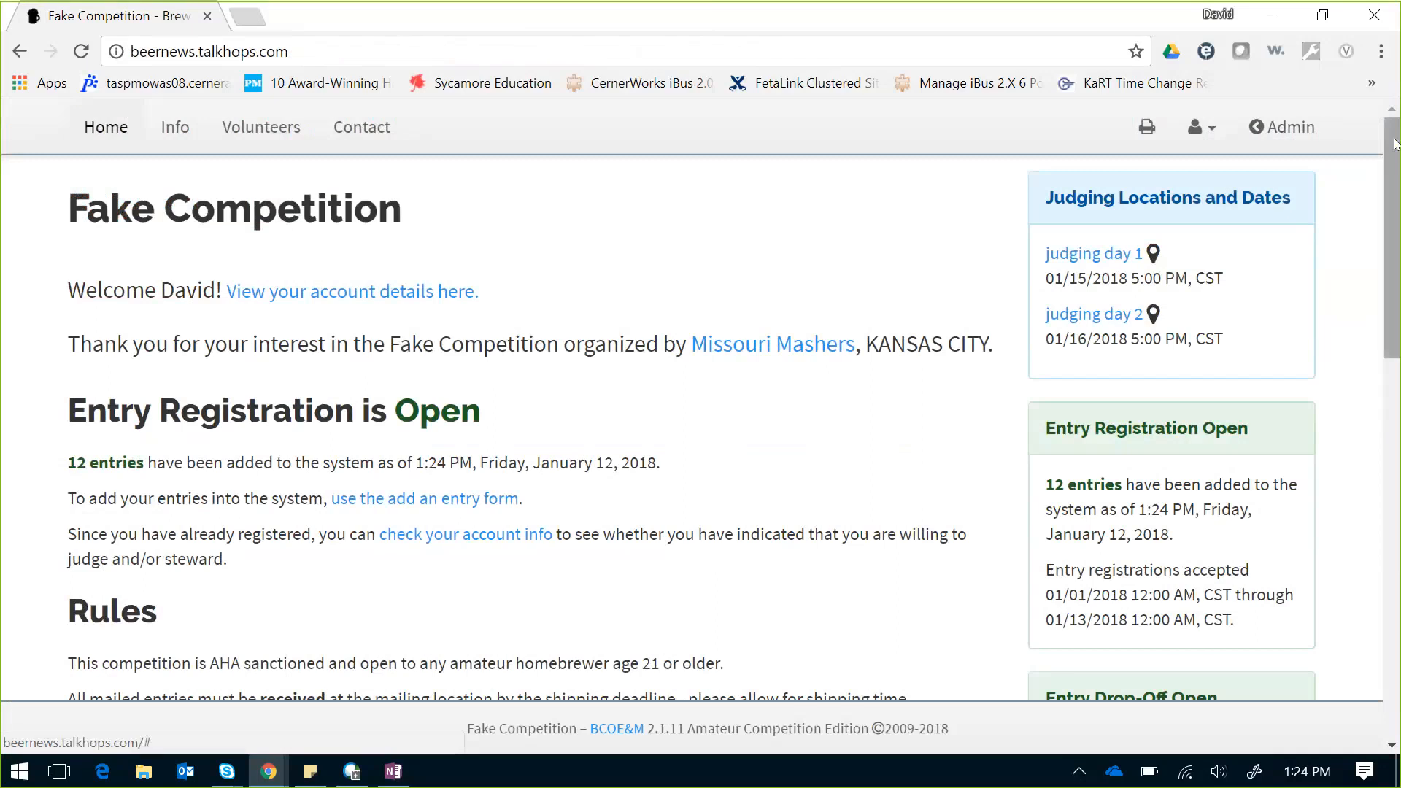
left_click_drag(1395, 143, 1395, 522)
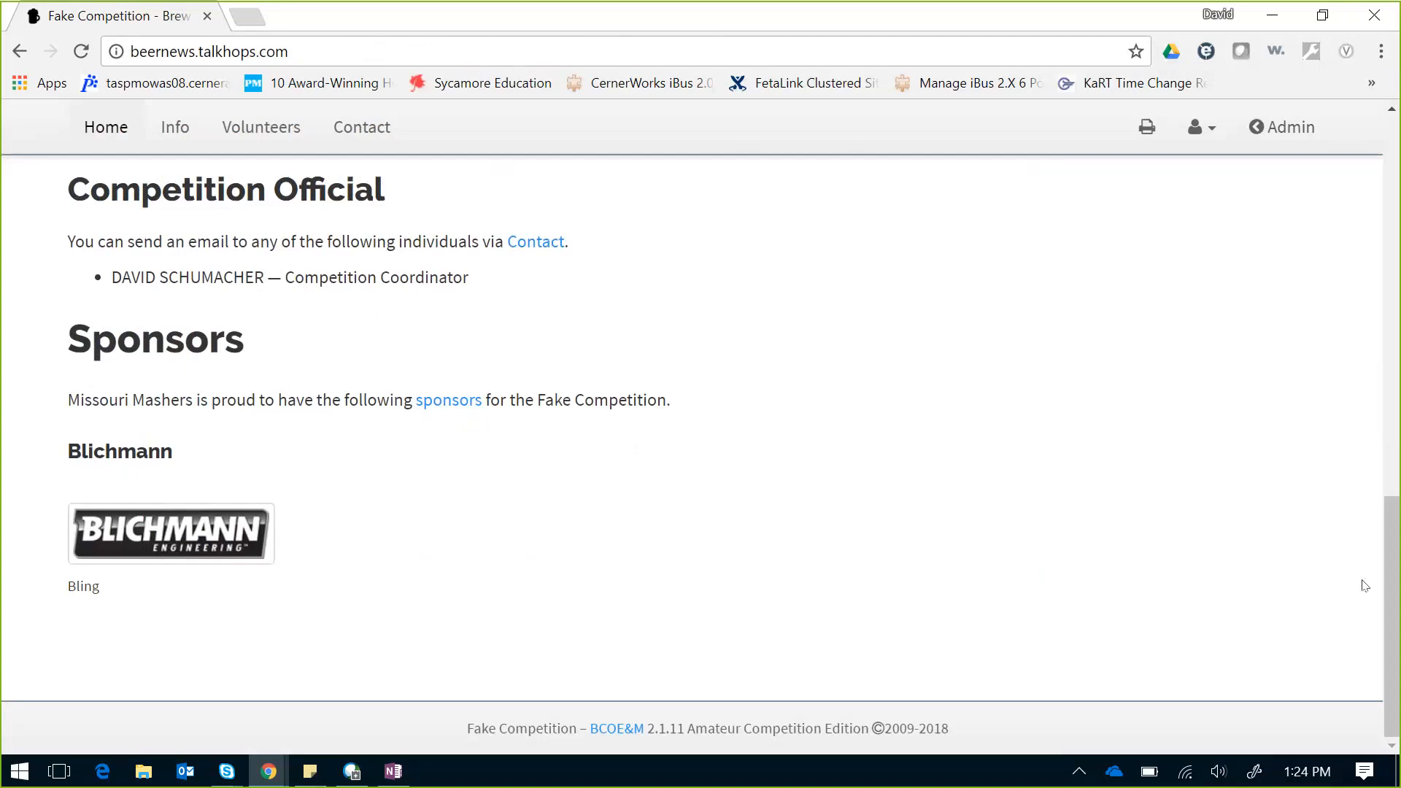
left_click_drag(1394, 569, 1393, 183)
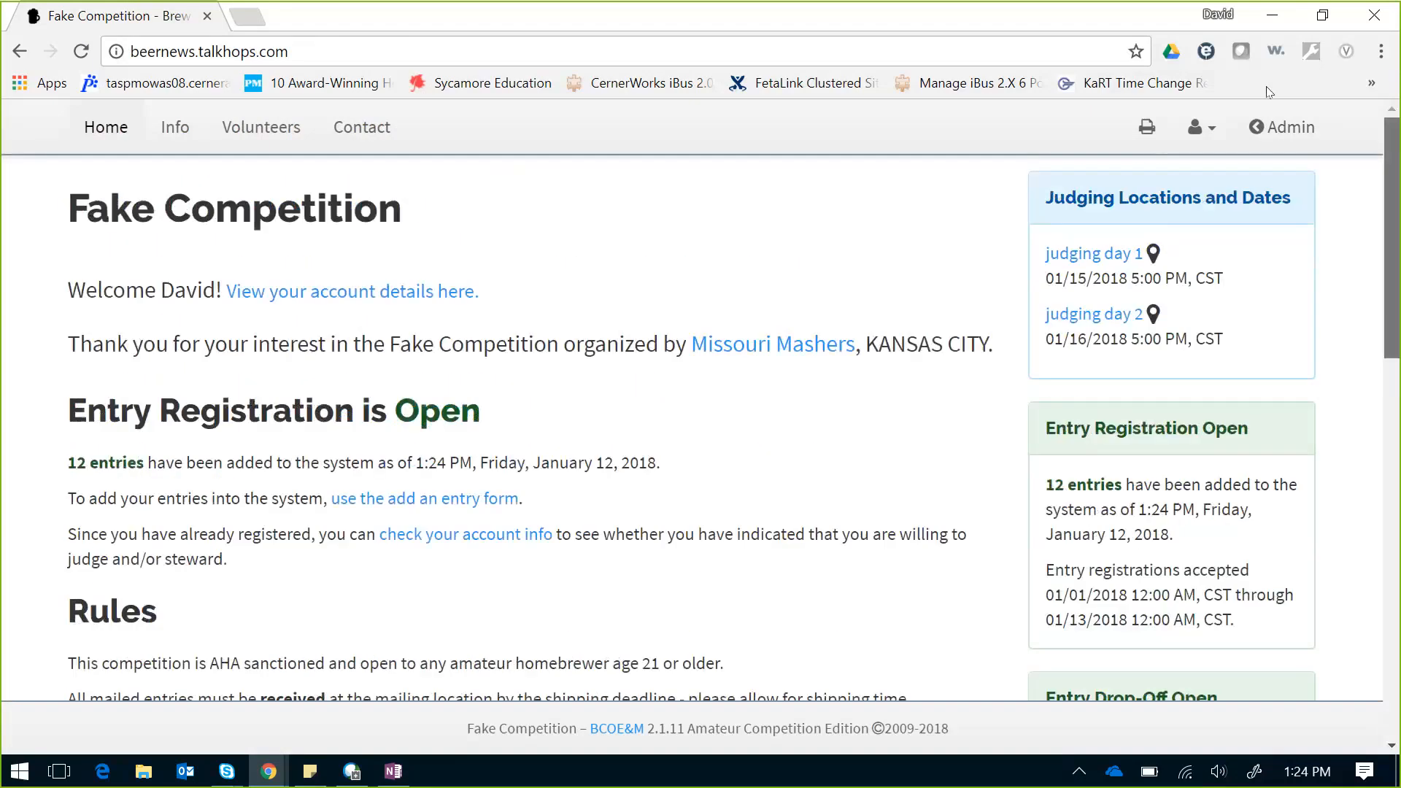
Step: Go from the Admin Dashboard to the Drop-Off Locations page listing Brewery
left_click(1291, 127)
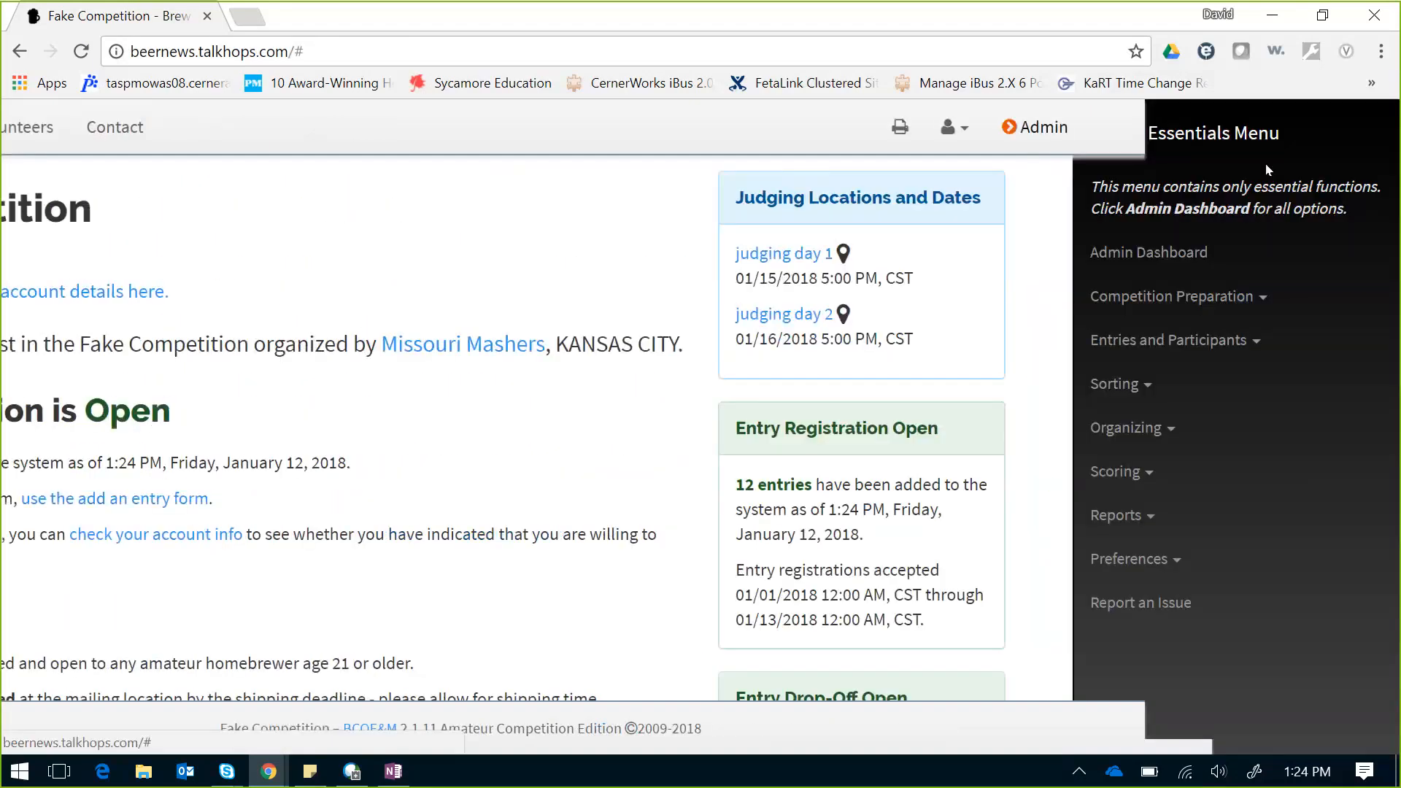
left_click(1171, 253)
left_click(204, 433)
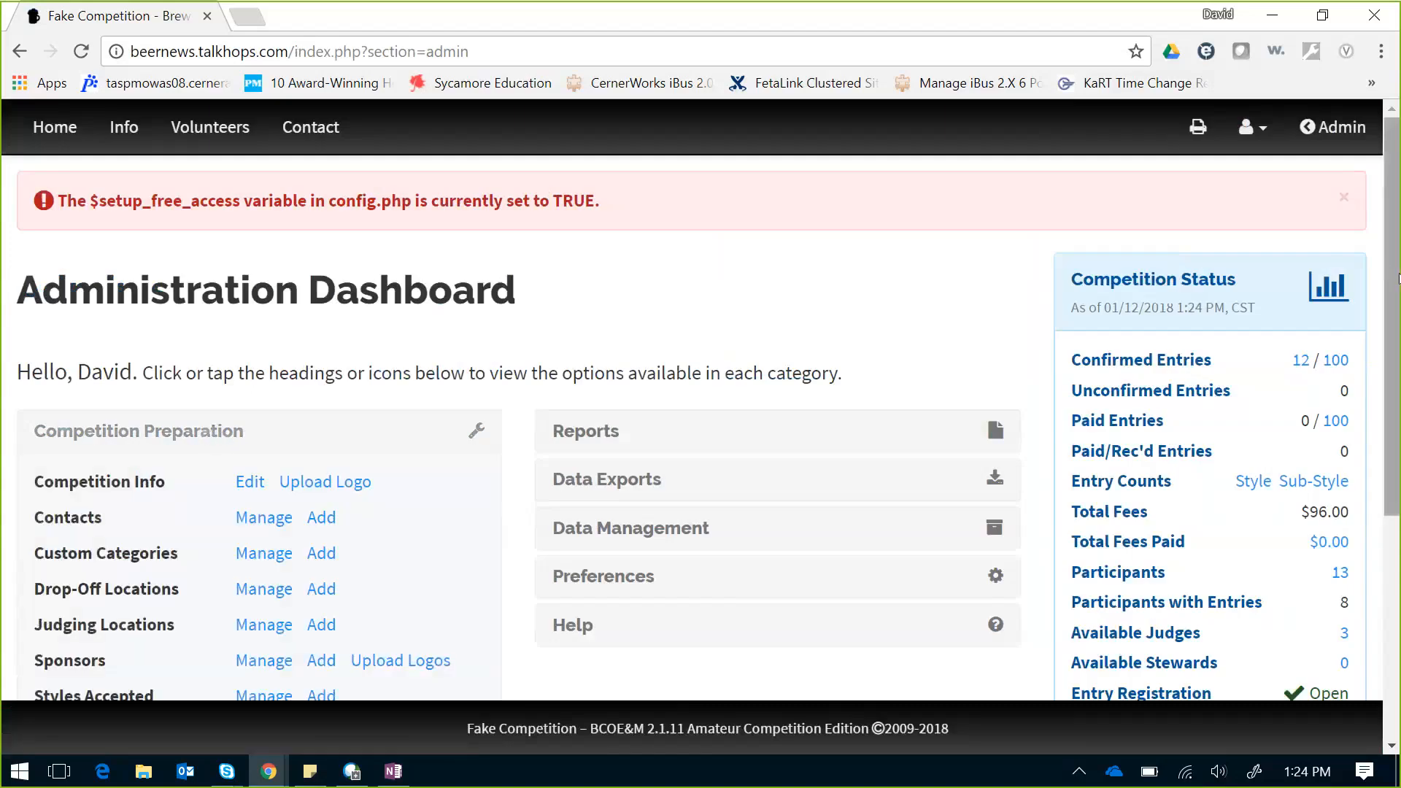
left_click_drag(1390, 270, 1398, 391)
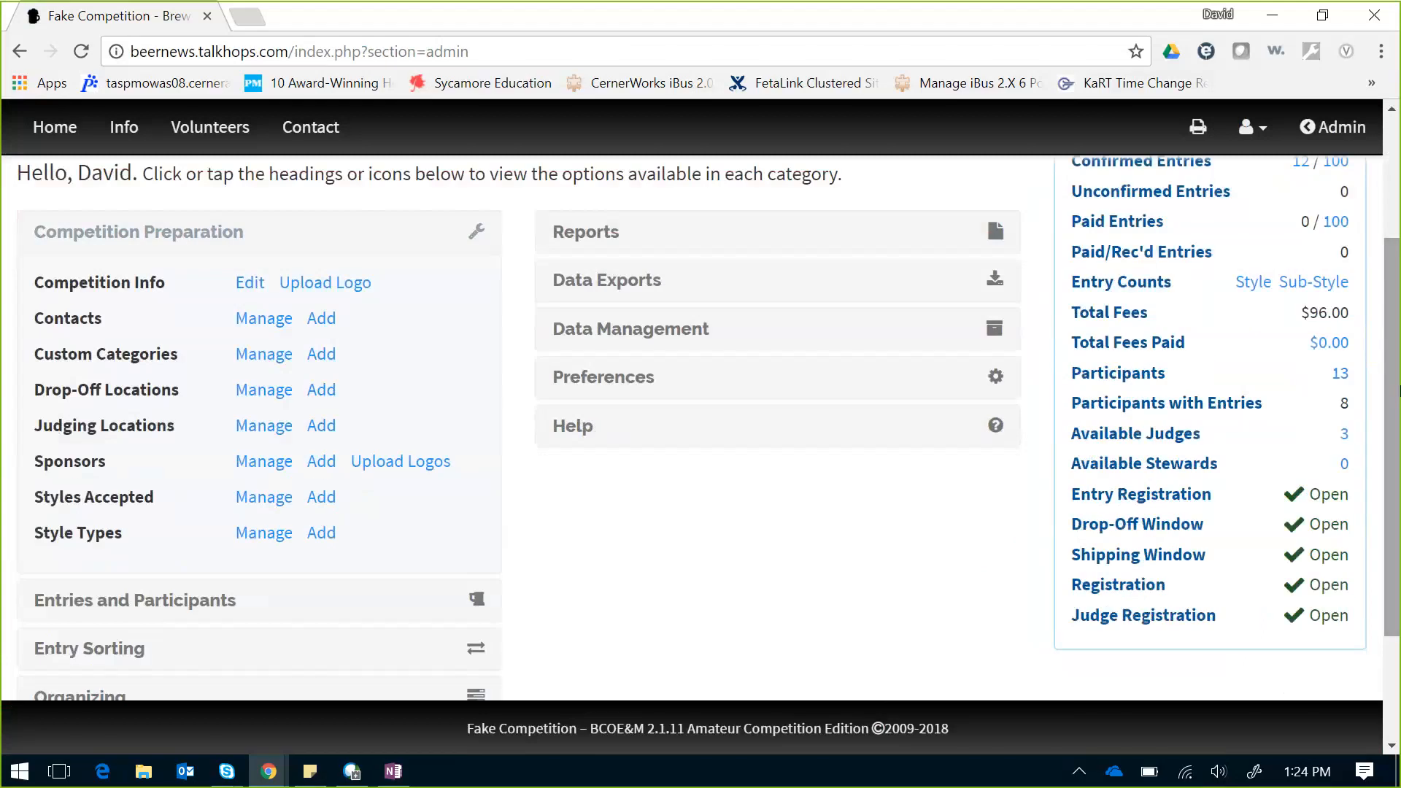
left_click(258, 394)
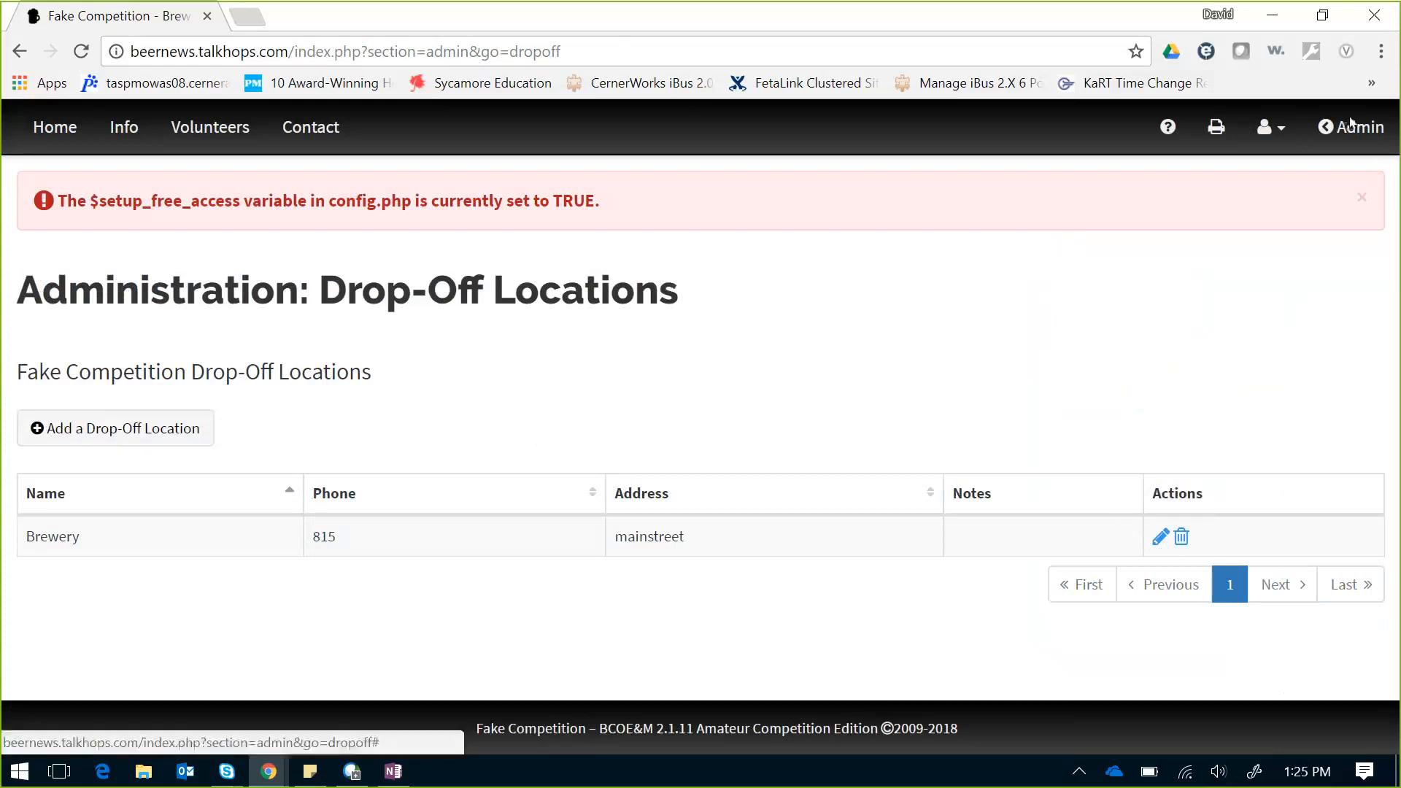
Step: Delete judging day 1 from Manage Judging Locations, leaving only judging day 2
left_click(1350, 124)
left_click(1152, 307)
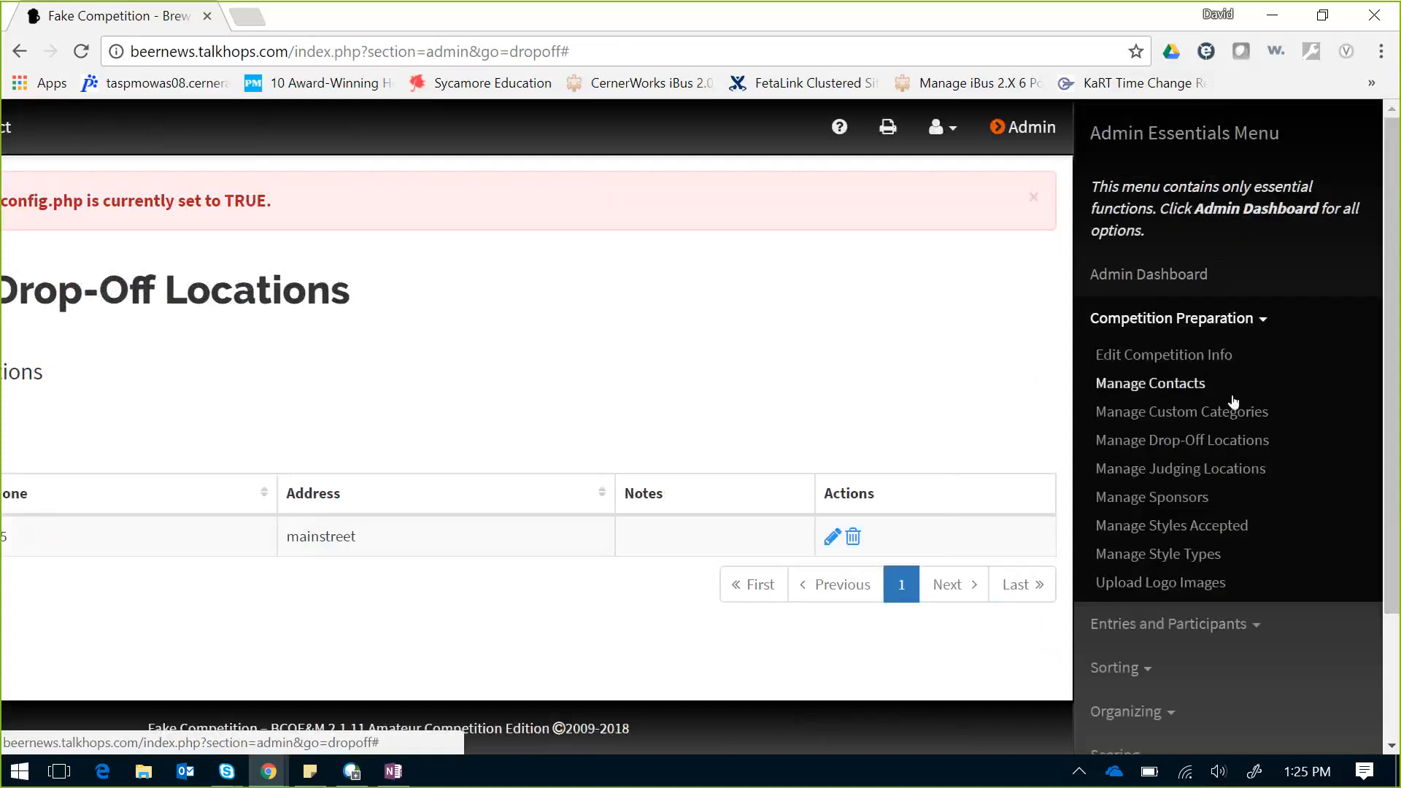
left_click(1233, 471)
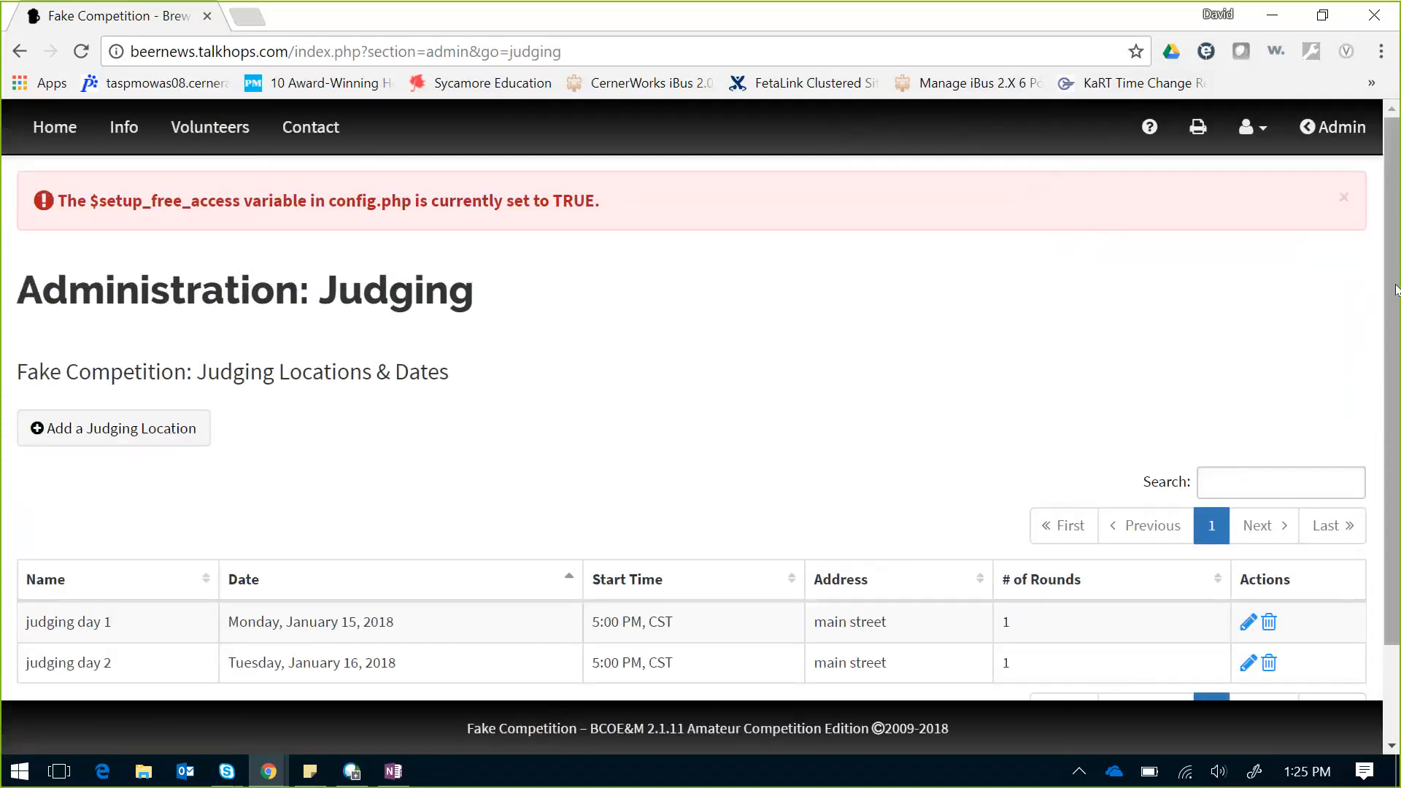
scroll(1395, 289, "down", 2)
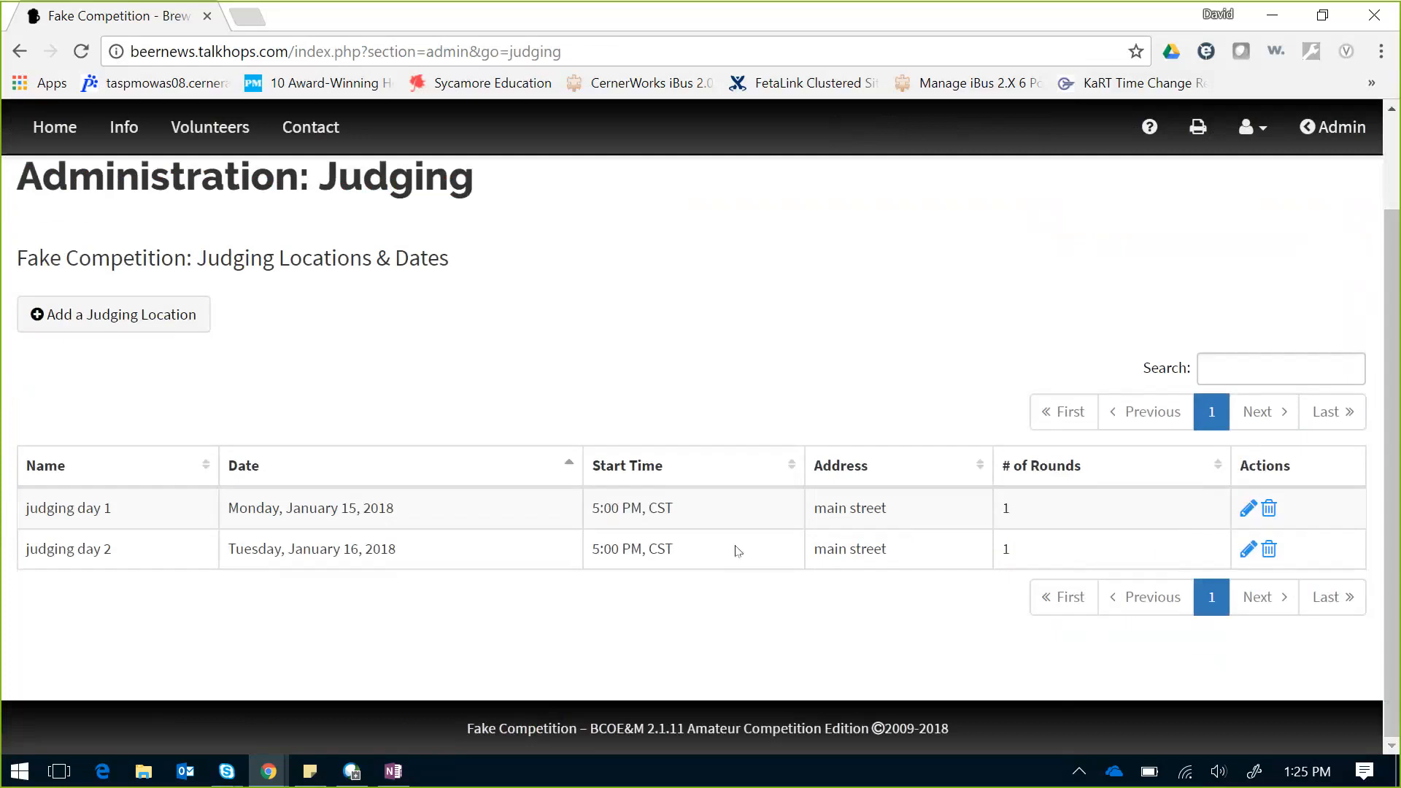
left_click(1266, 508)
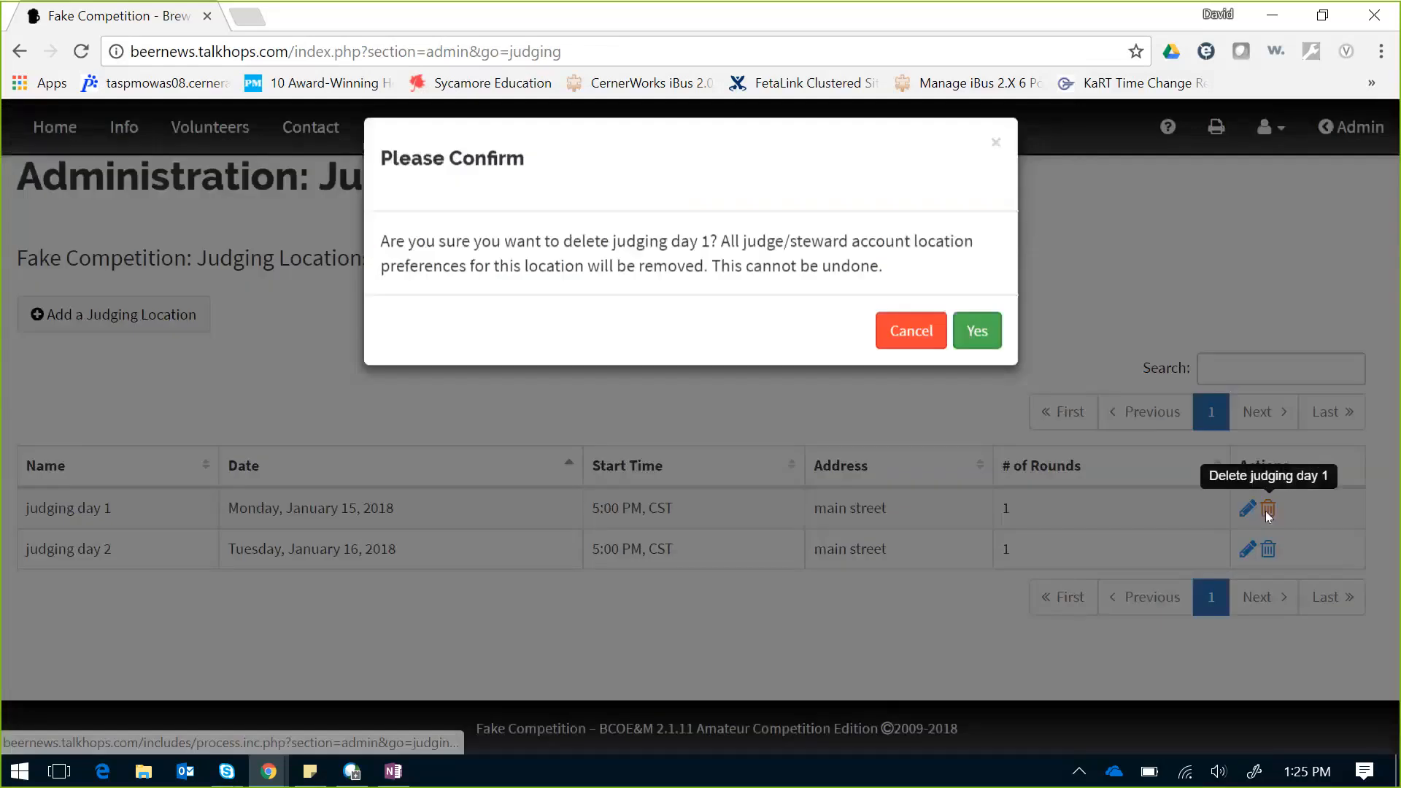
left_click(969, 348)
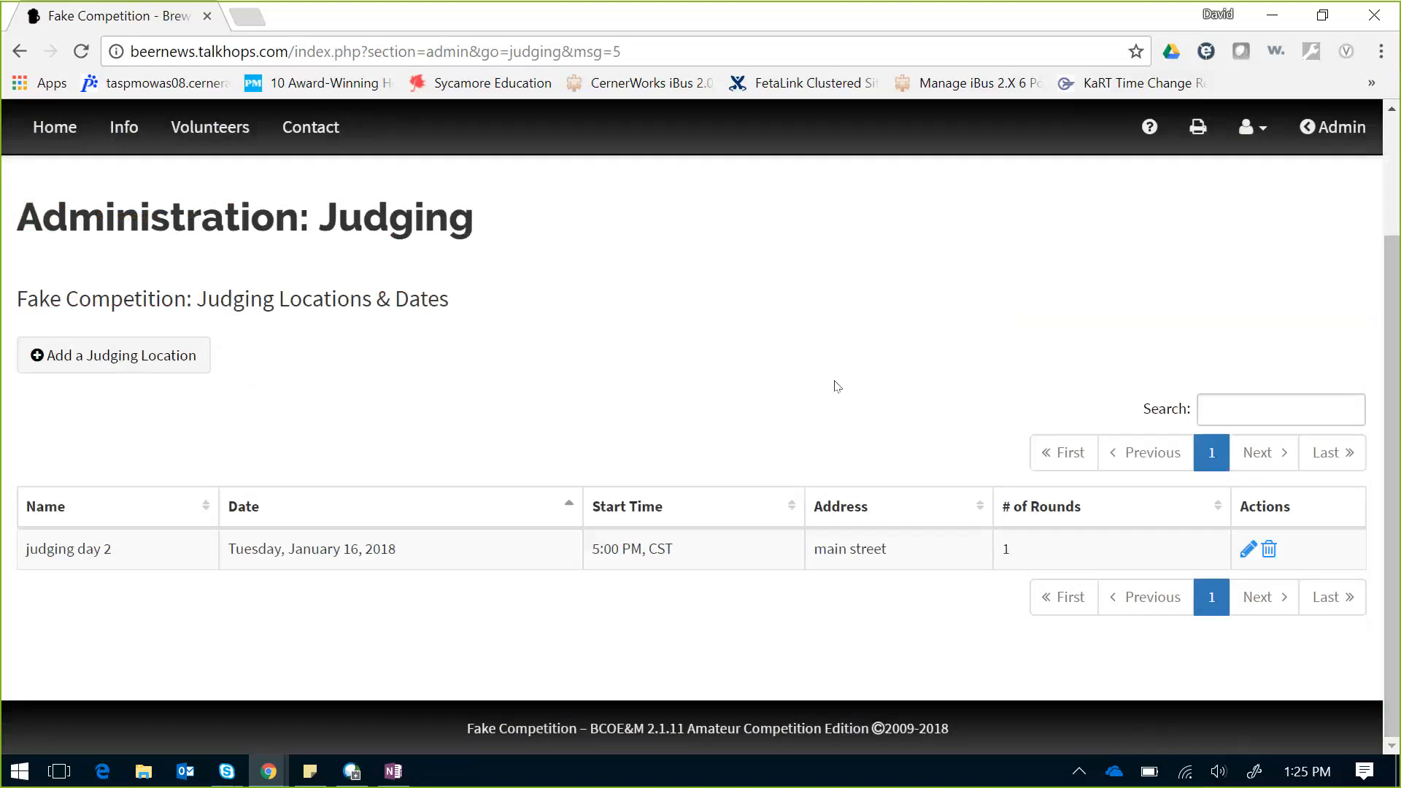
left_click(1337, 135)
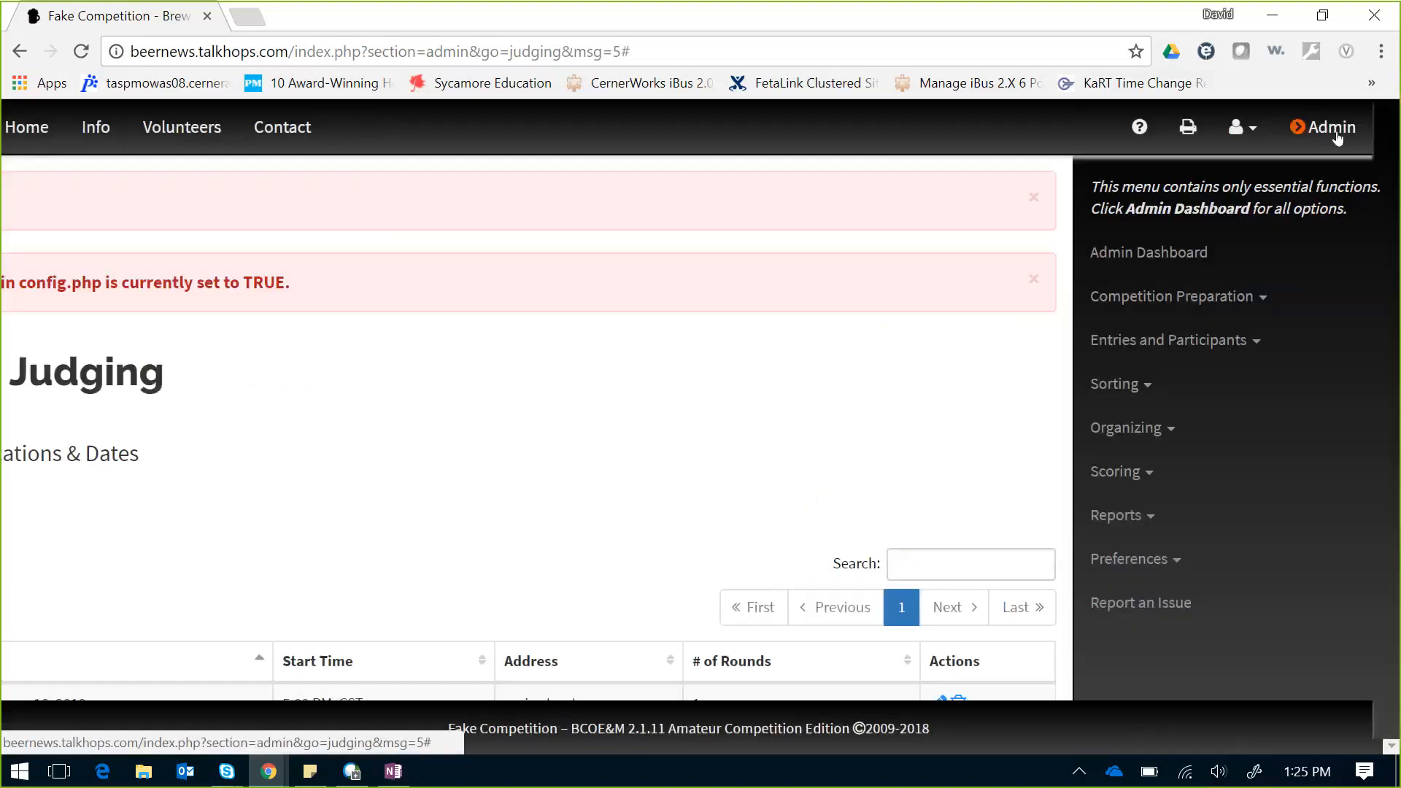
Step: Return to the Admin Dashboard, ignore the Skype call, and scroll the status summary
left_click(1207, 316)
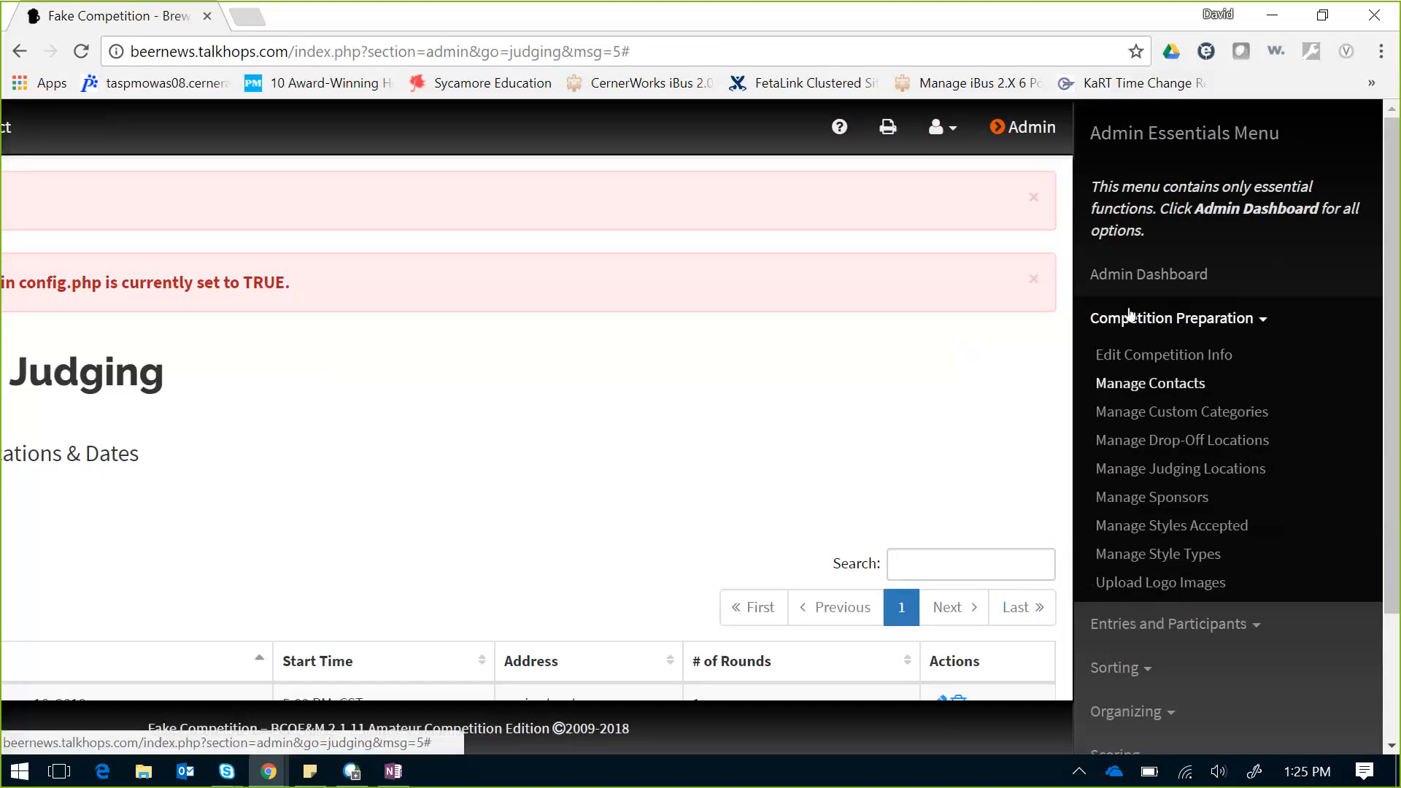
left_click(1138, 276)
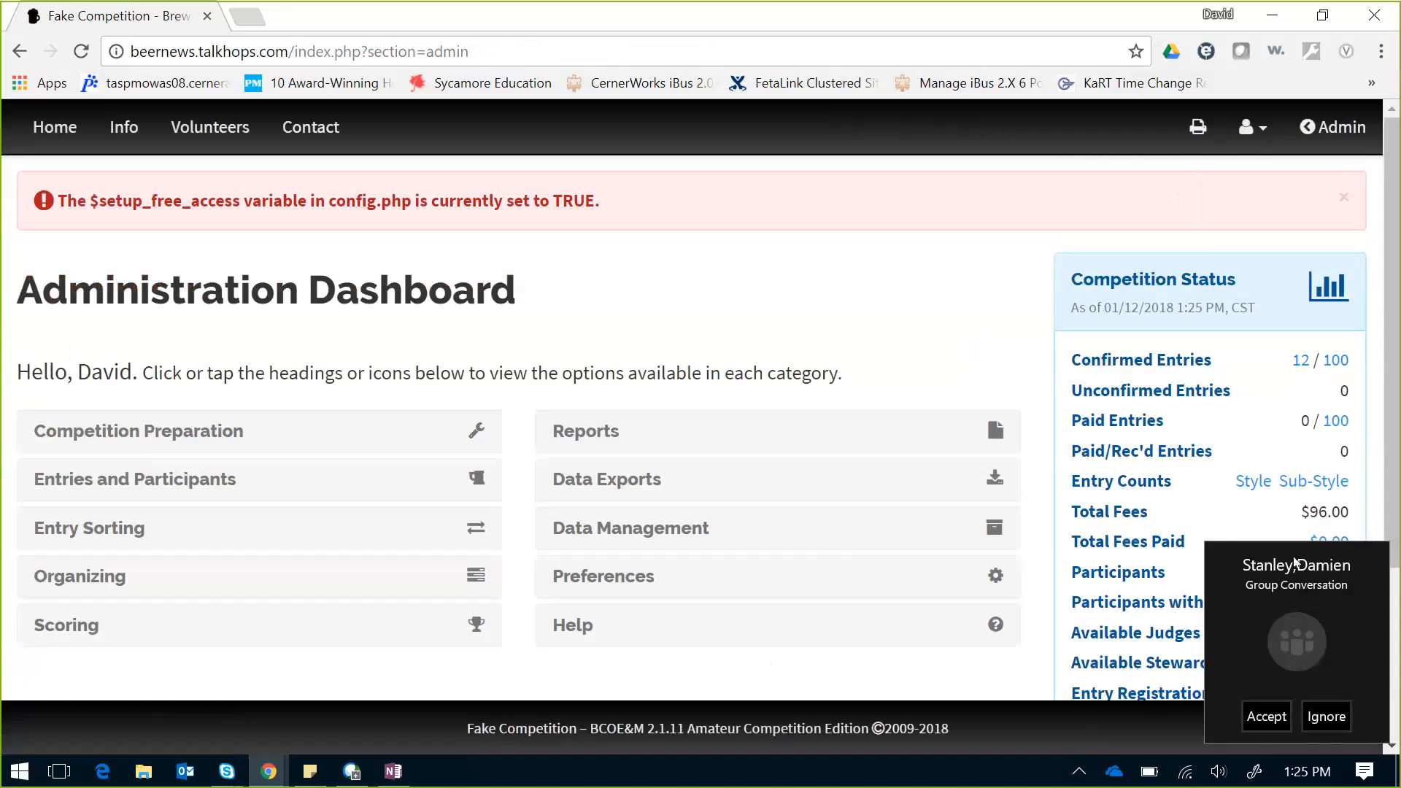
left_click(1311, 719)
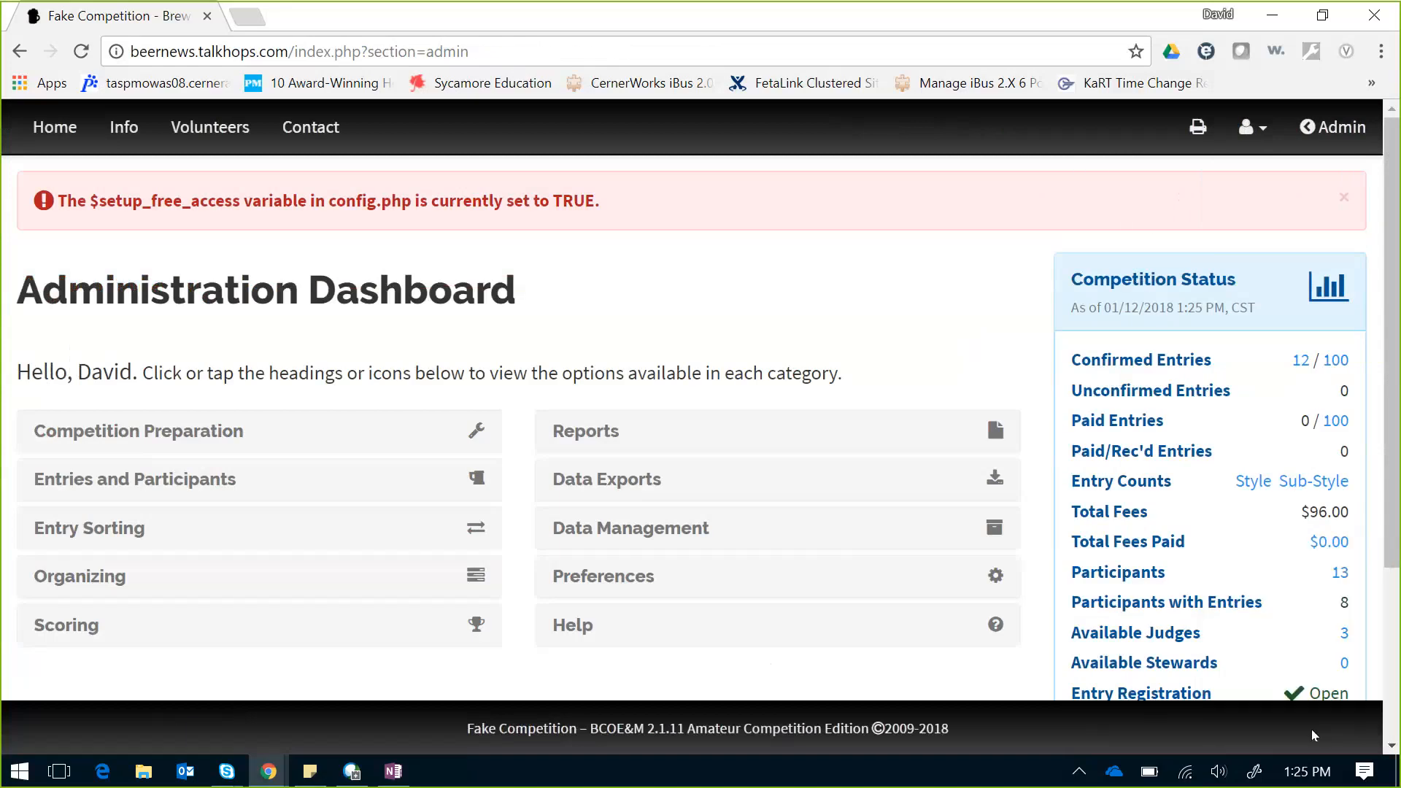
scroll(1393, 534, "down", 1)
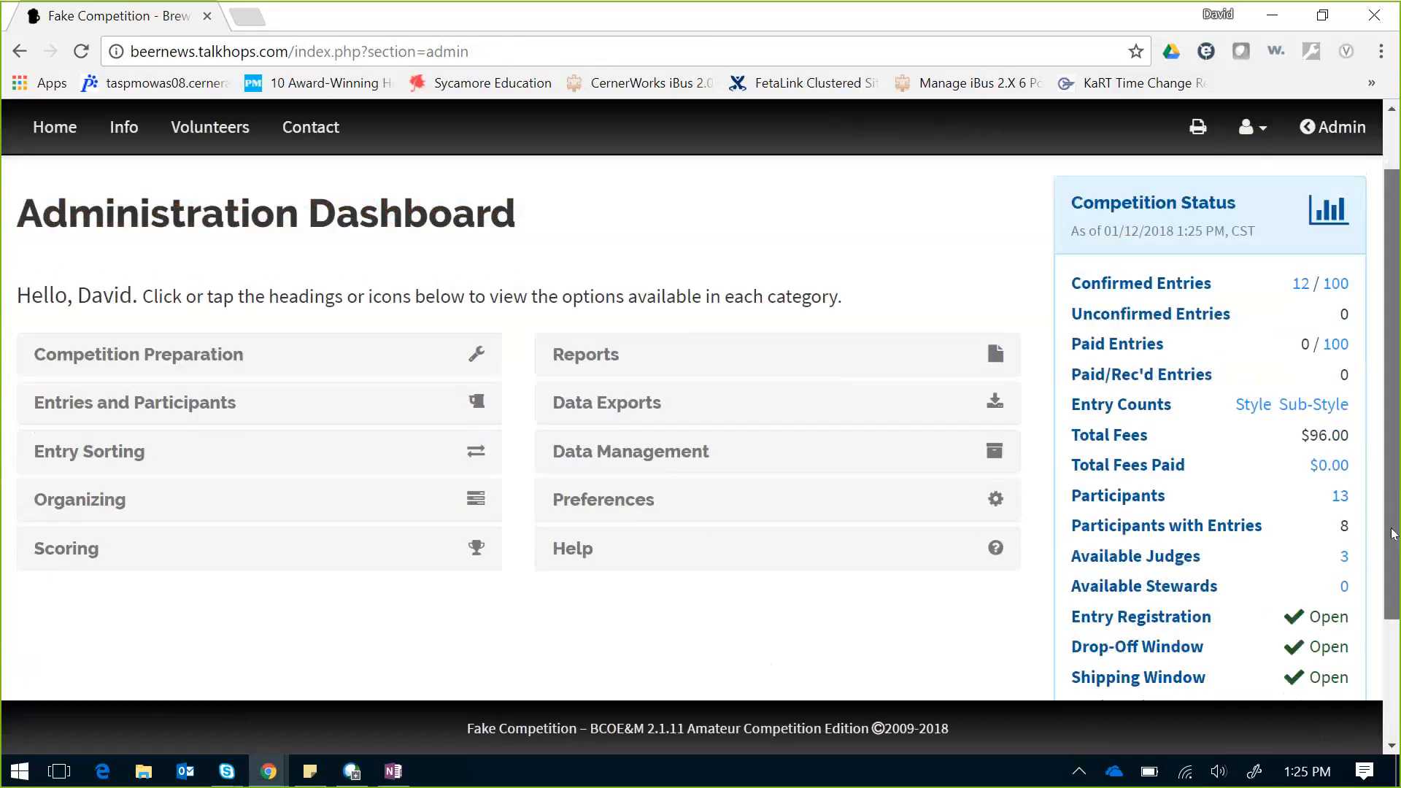
scroll(1392, 534, "down", 1)
mouse_move(1391, 529)
left_mouse_down()
mouse_move(1391, 563)
mouse_move(1379, 465)
mouse_move(1393, 641)
mouse_move(1386, 519)
mouse_move(1373, 531)
left_mouse_up()
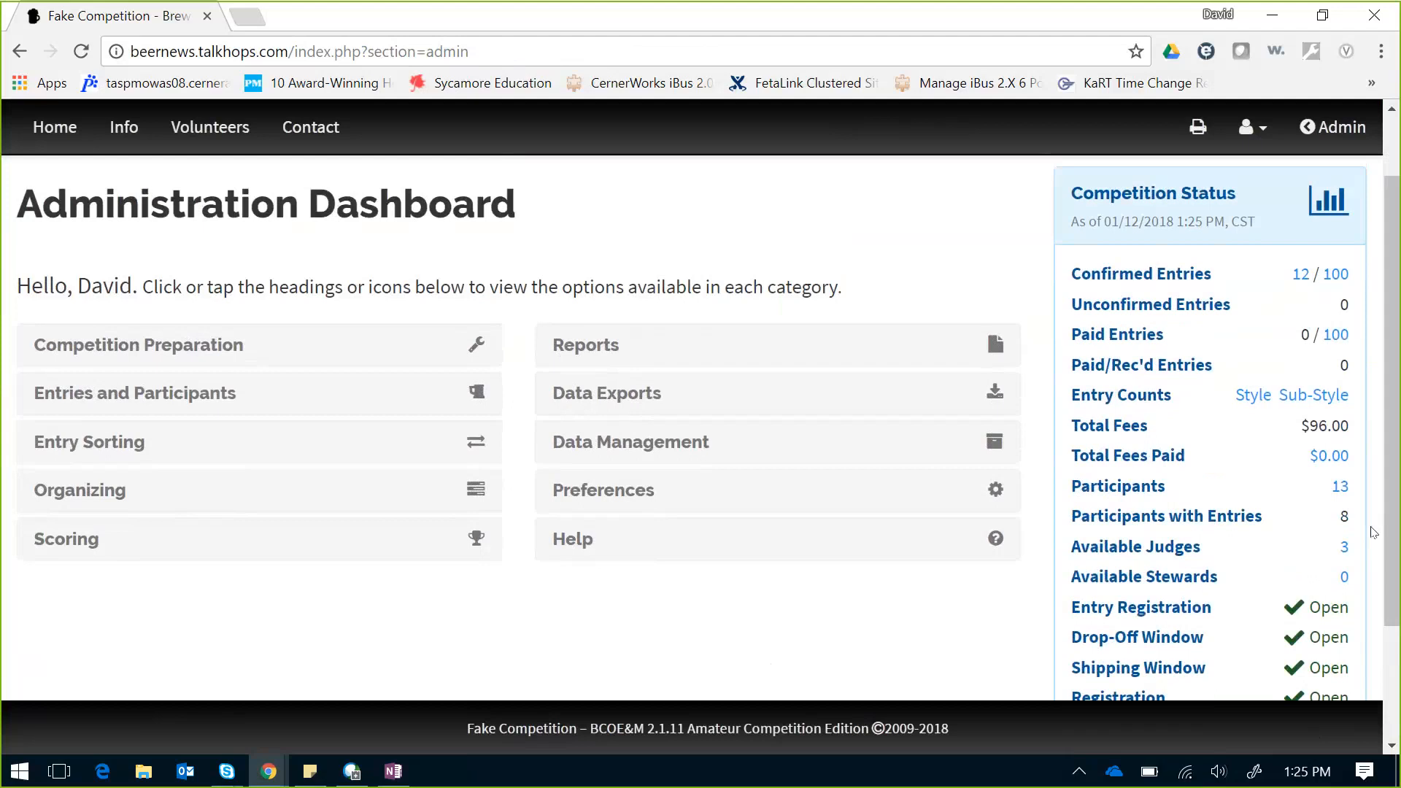